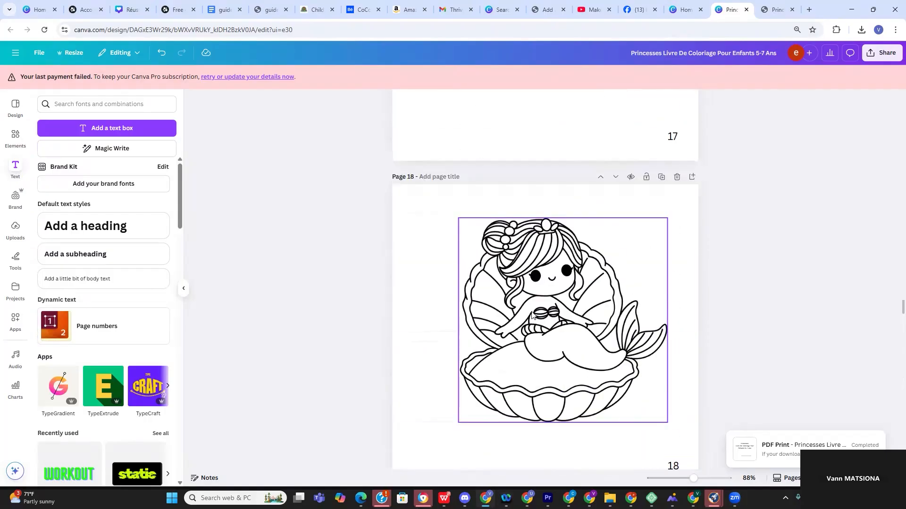
Review the princess colouring book's pages from page 18 back to the title page
scroll(502, 339, "up", 6)
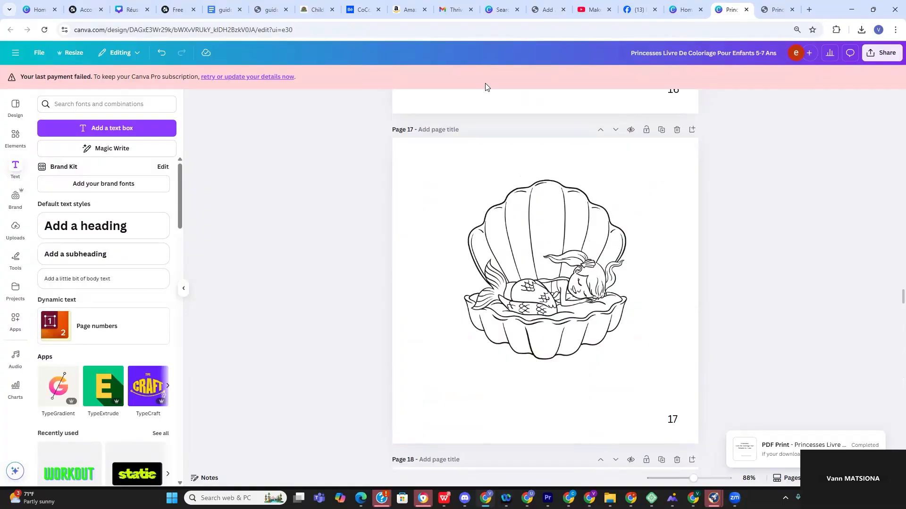
left_click(822, 498)
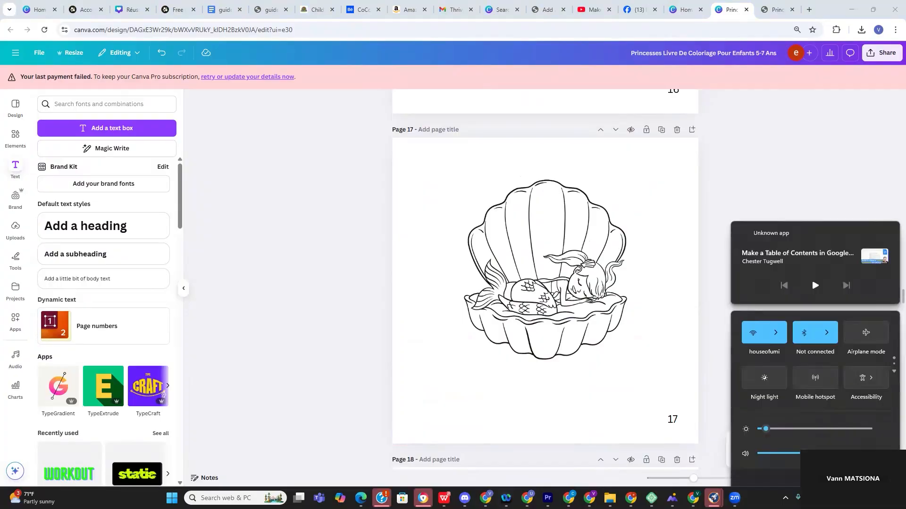
left_click(843, 443)
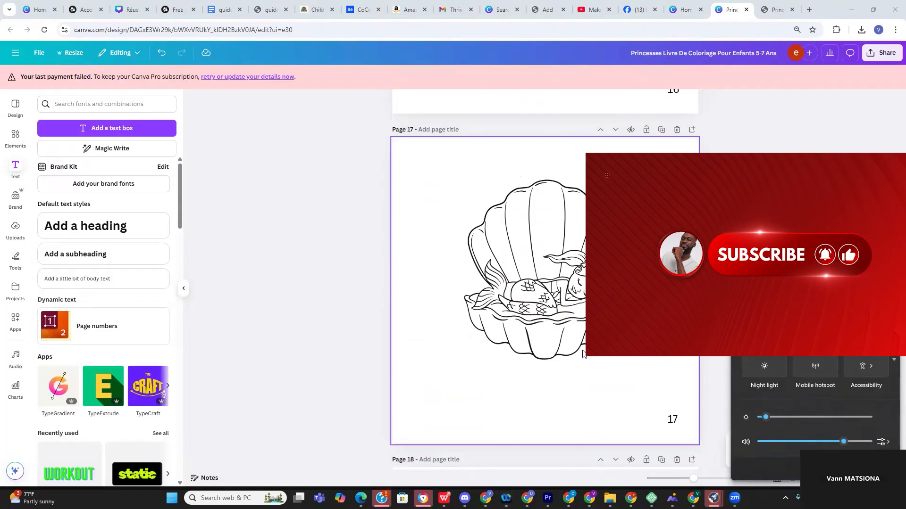
scroll(545, 283, "up", 5)
scroll(576, 254, "up", 6)
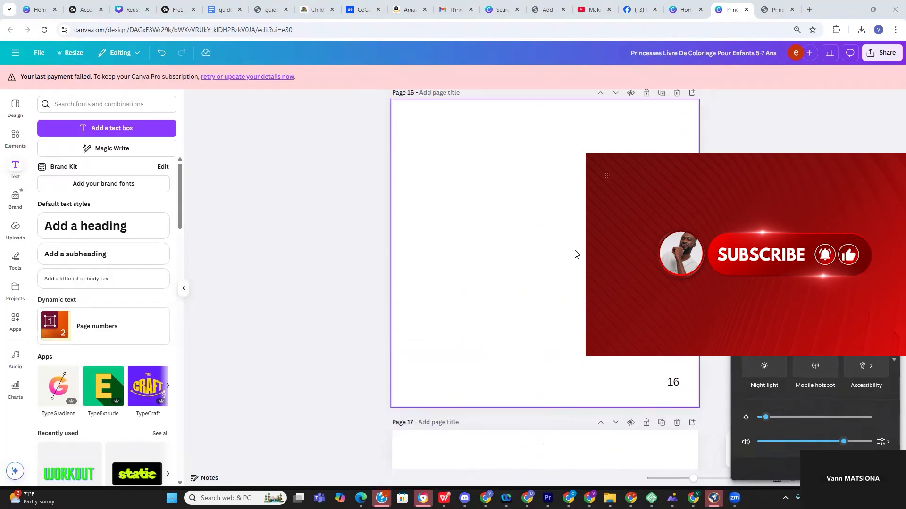
scroll(573, 256, "up", 4)
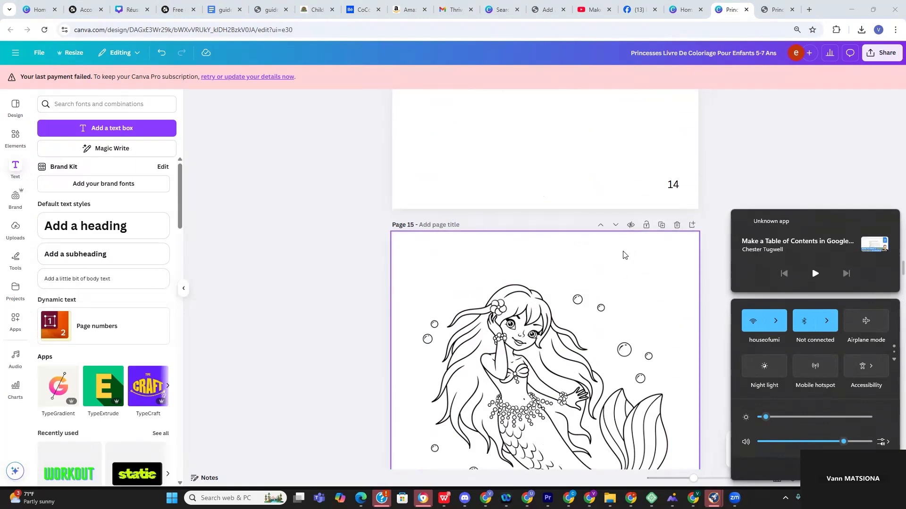
scroll(625, 254, "up", 4)
scroll(624, 259, "up", 12)
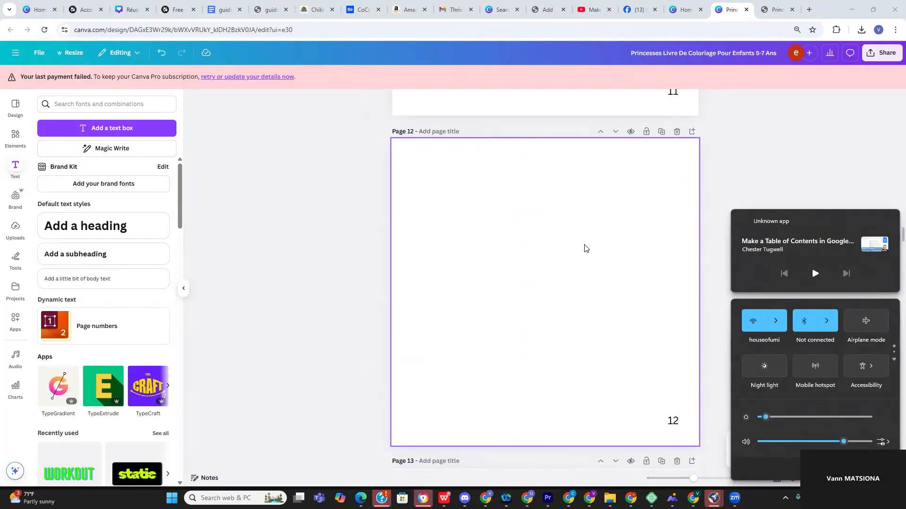
scroll(590, 245, "up", 11)
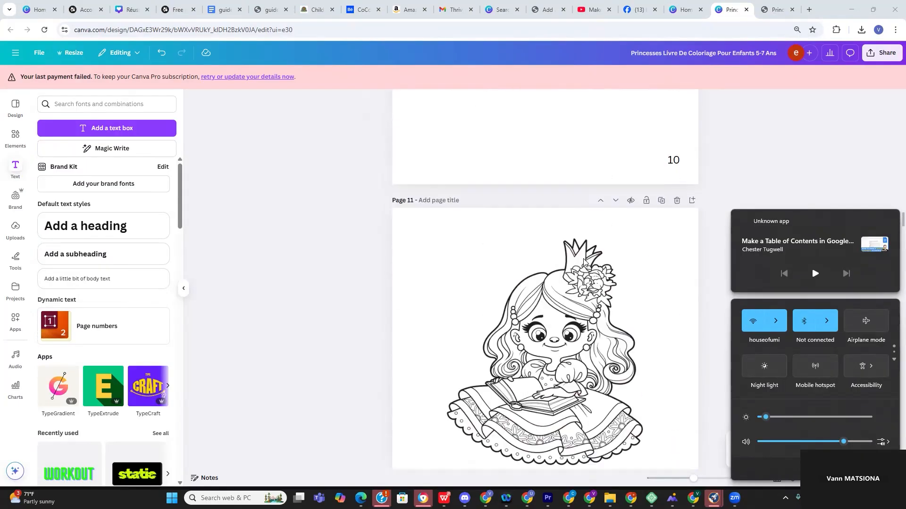
scroll(583, 263, "up", 20)
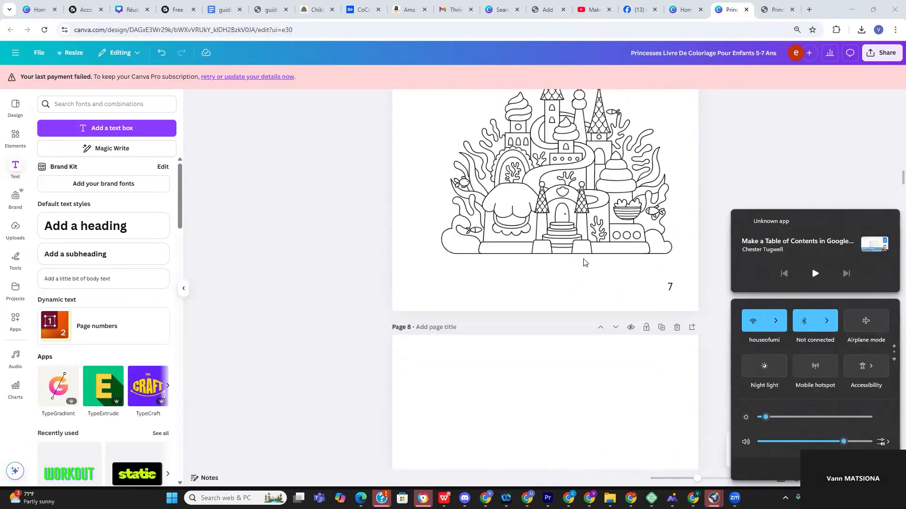
scroll(584, 262, "up", 20)
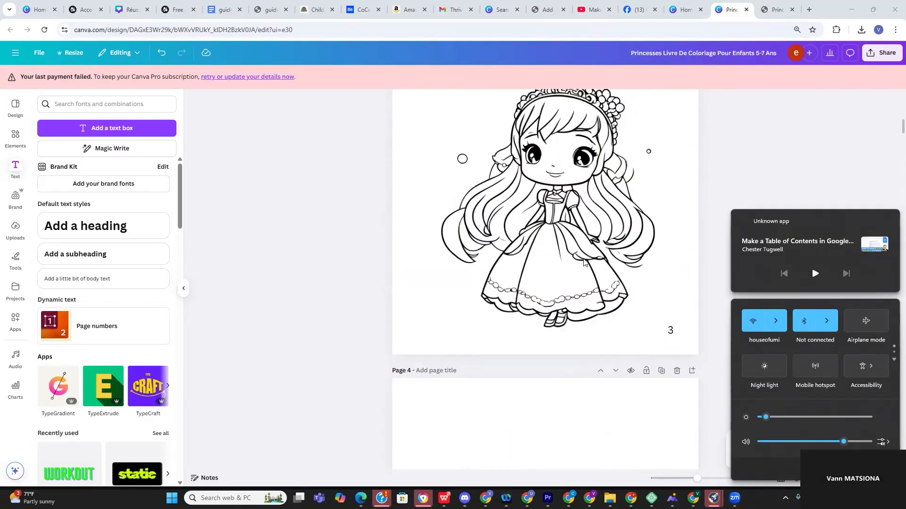
scroll(583, 263, "up", 15)
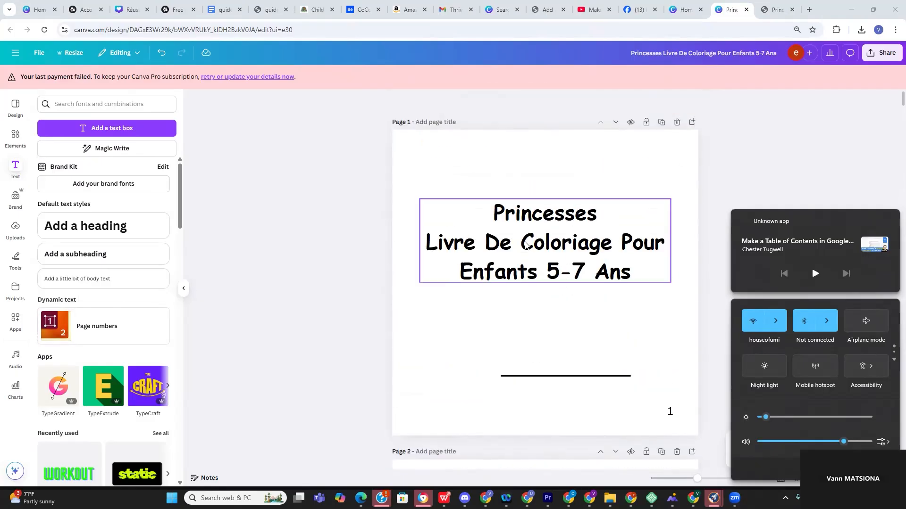
Examine the title text on page 1 and the copyright notice on page 2 of the colouring book
left_click(493, 218)
left_click(495, 215)
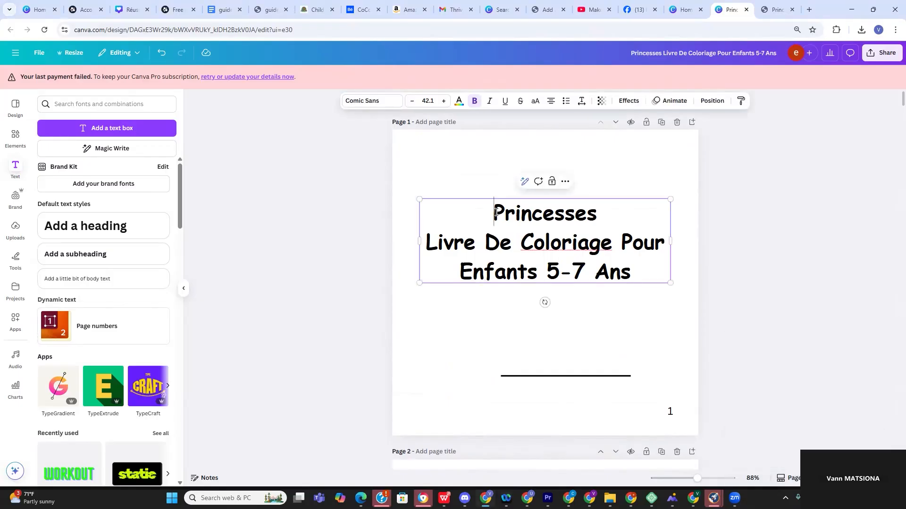
left_click_drag(496, 213, 631, 268)
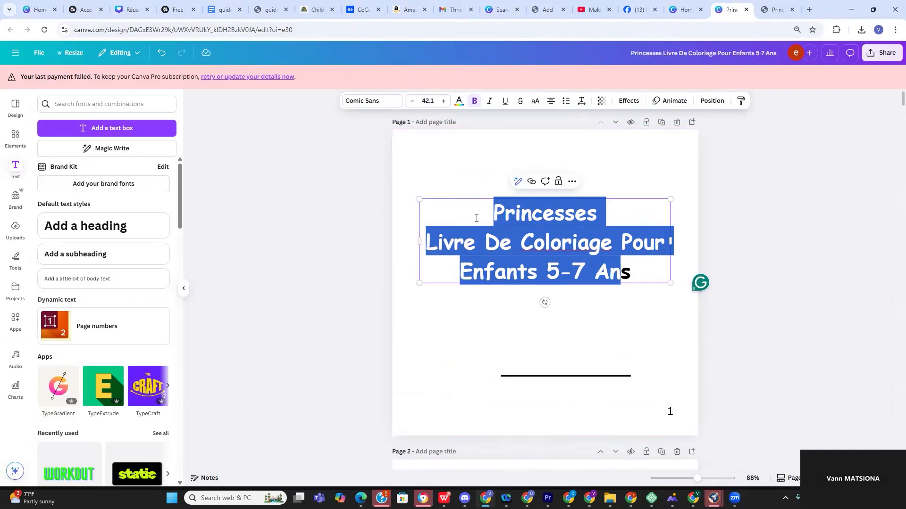
scroll(474, 222, "down", 6)
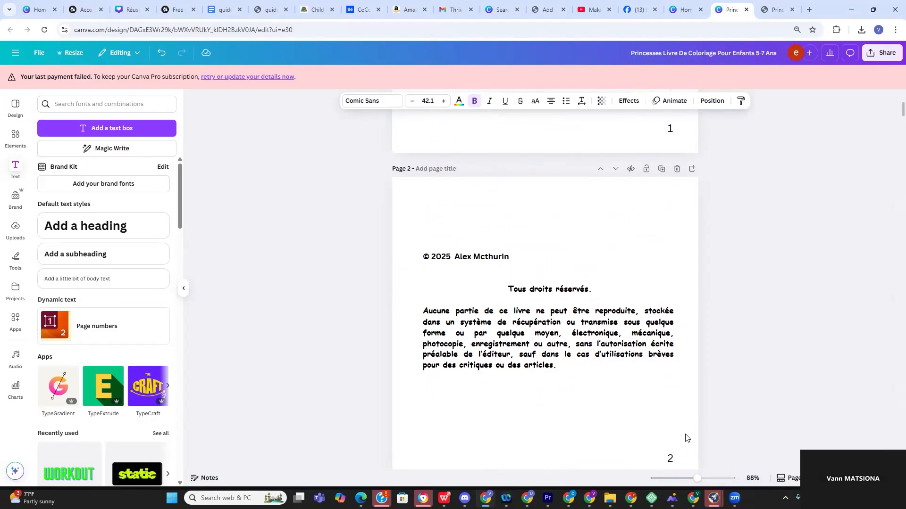
key("alt+Tab")
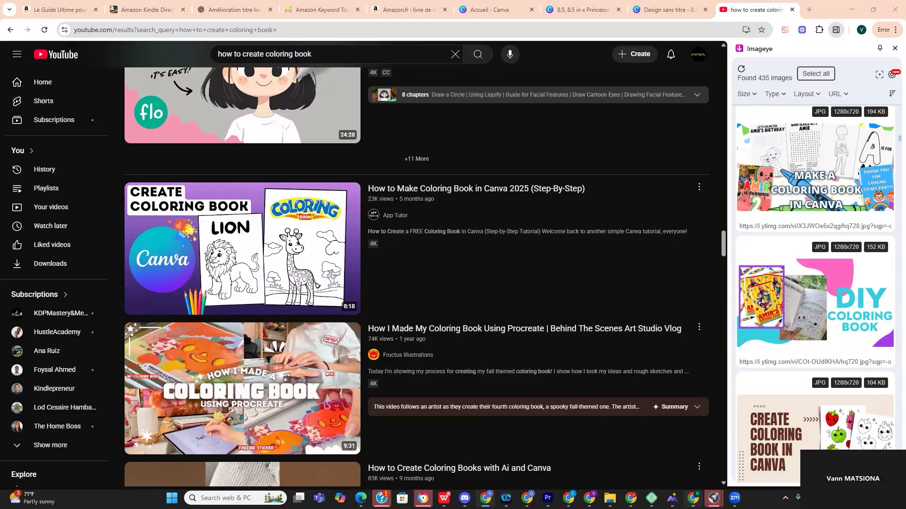
mouse_move(577, 395)
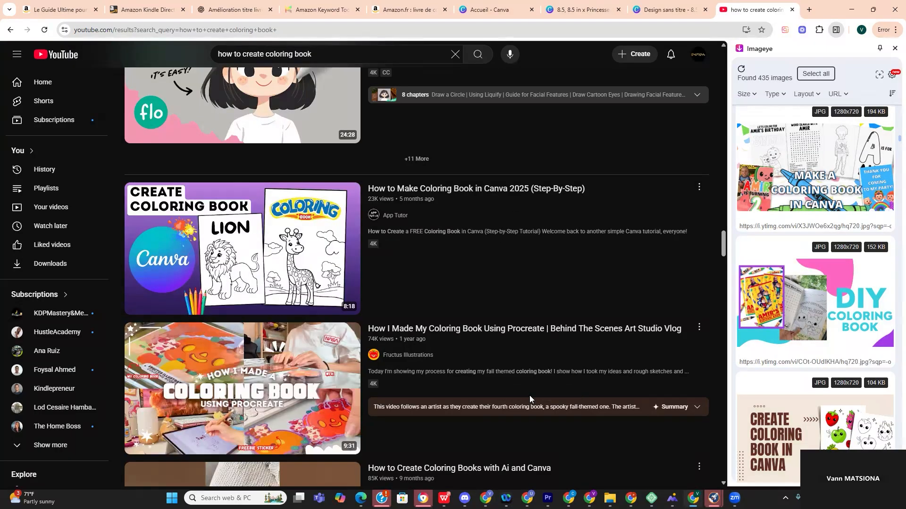
key("alt+Tab")
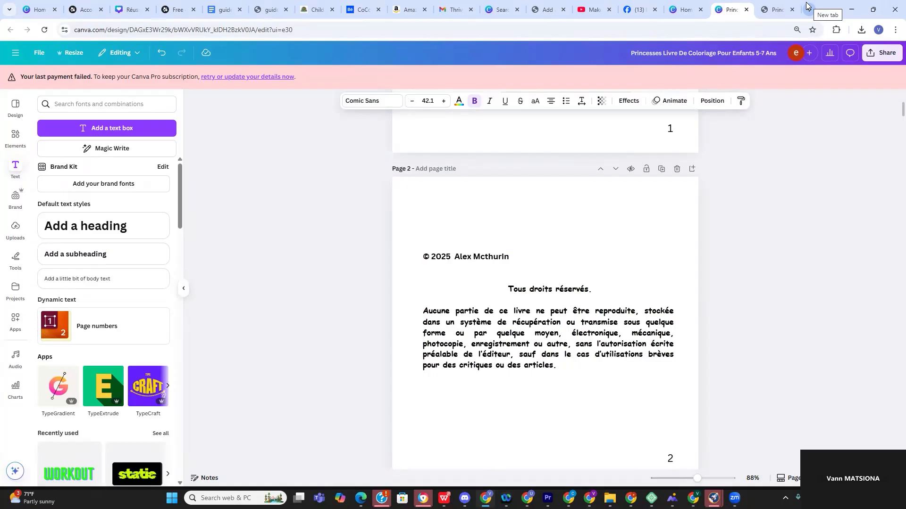
Search the web for canva in place of the exported PDF and open the official Canva site
left_click(765, 8)
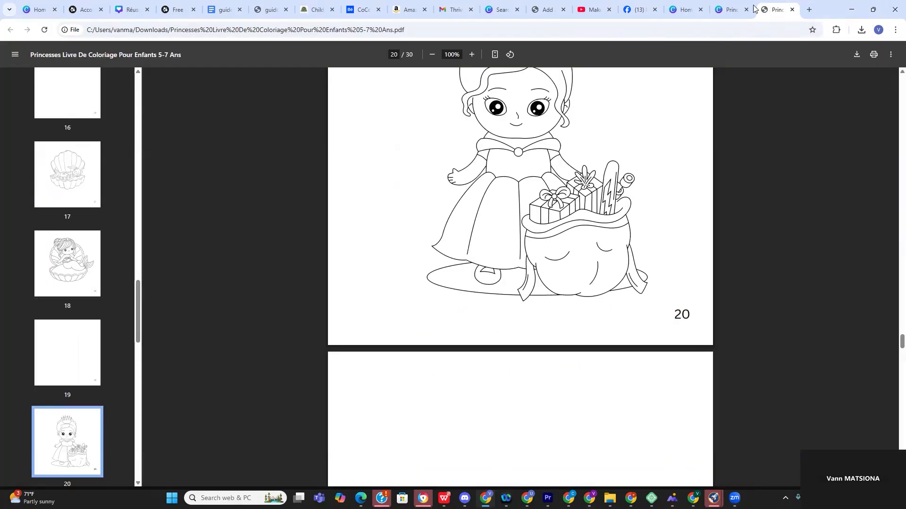
left_click(496, 31)
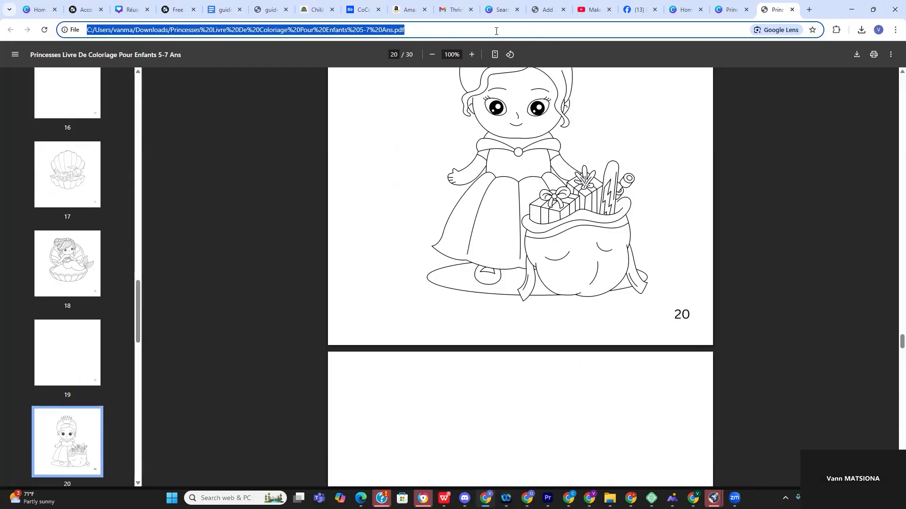
left_click(507, 32)
key("ctrl+a")
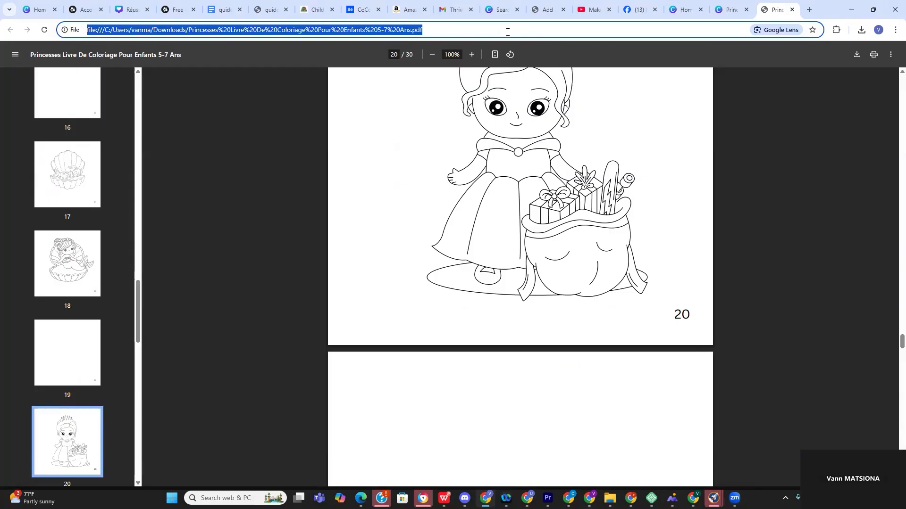
type("canva")
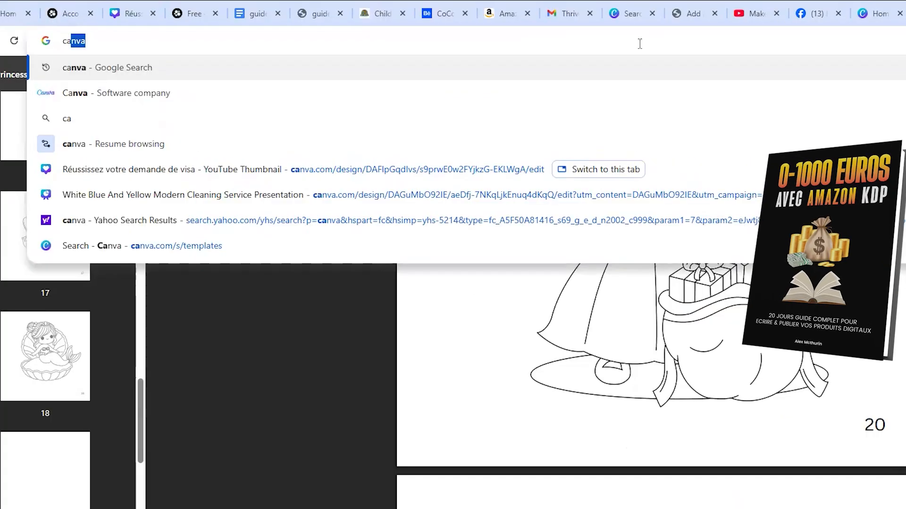
key("Return")
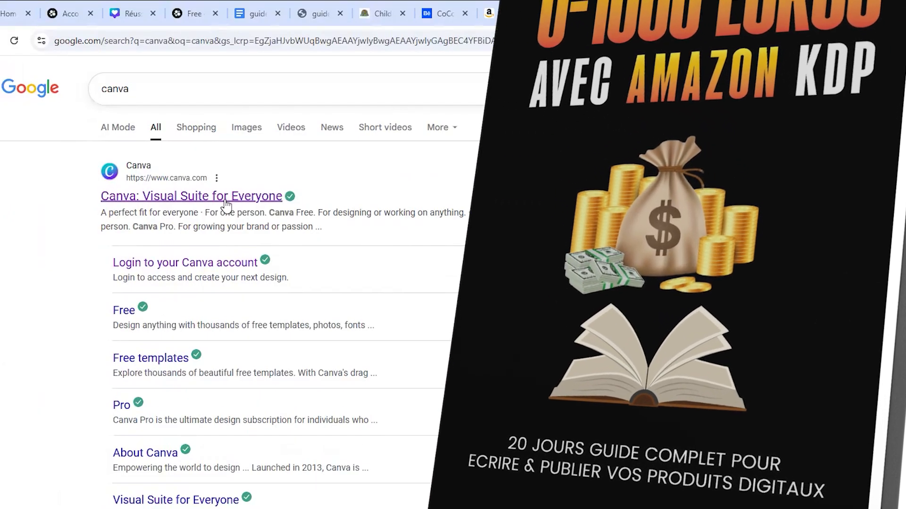
left_click(224, 198)
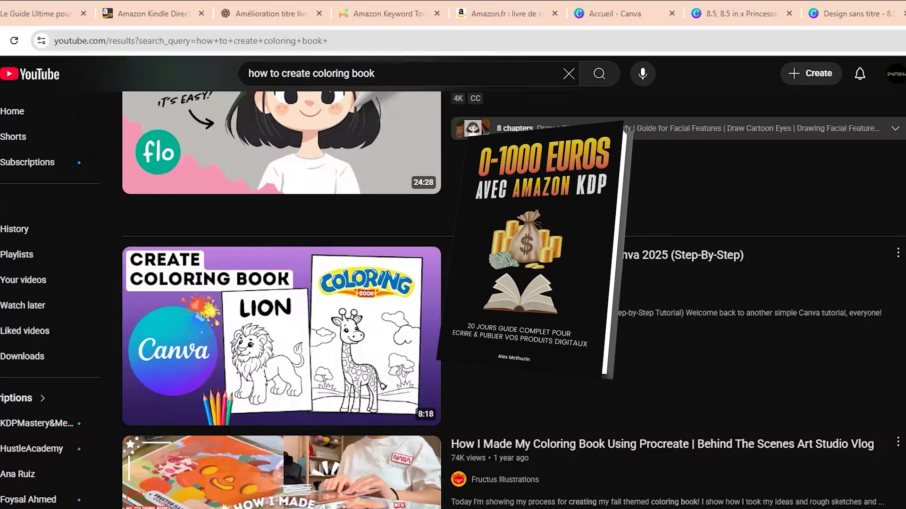
Create a custom 8.5 × 8.5 po design from the French Canva home page and show its text options
left_click(715, 12)
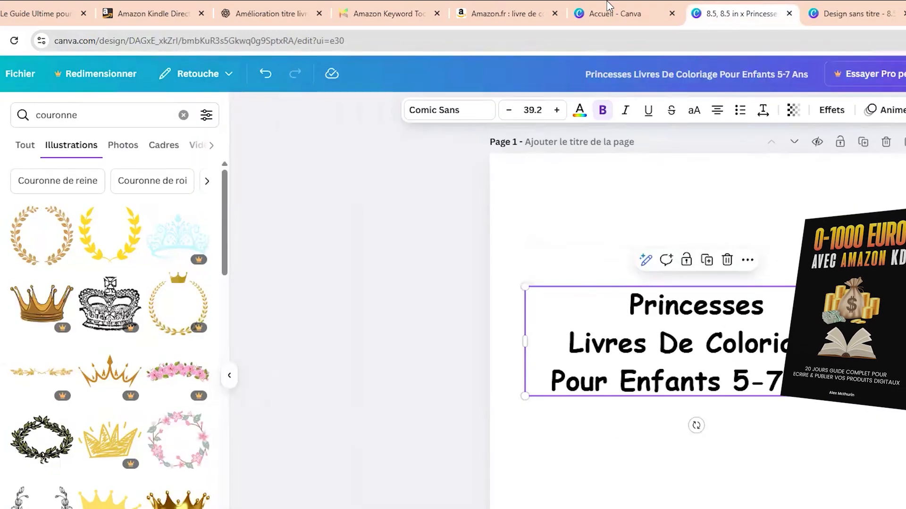
left_click(608, 4)
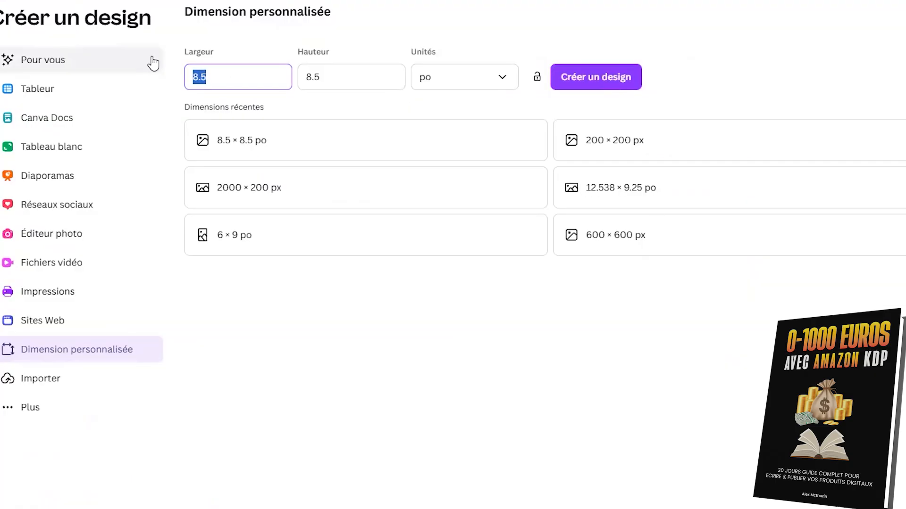
type("8.")
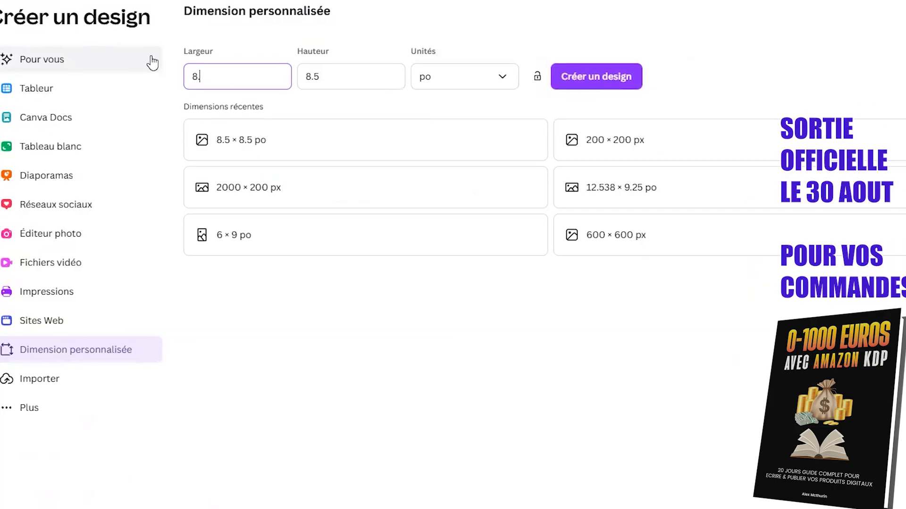
type("5")
left_click(346, 81)
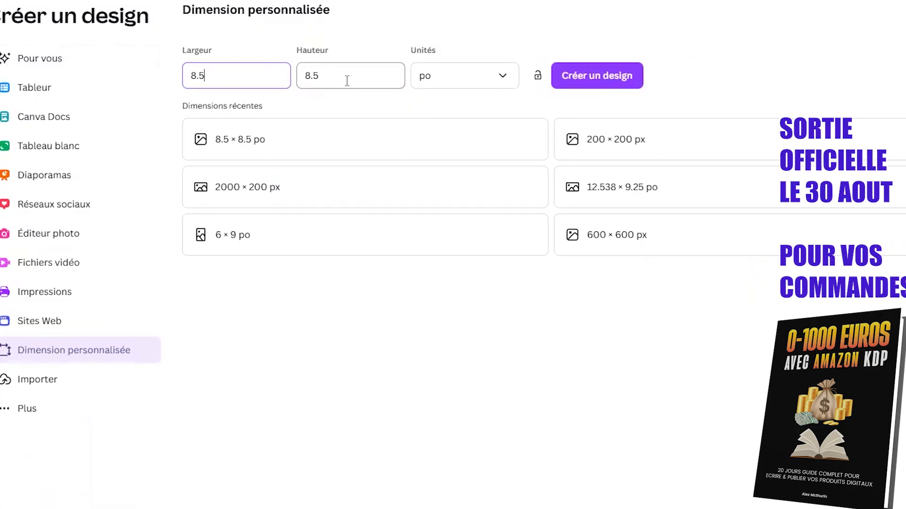
left_click(615, 83)
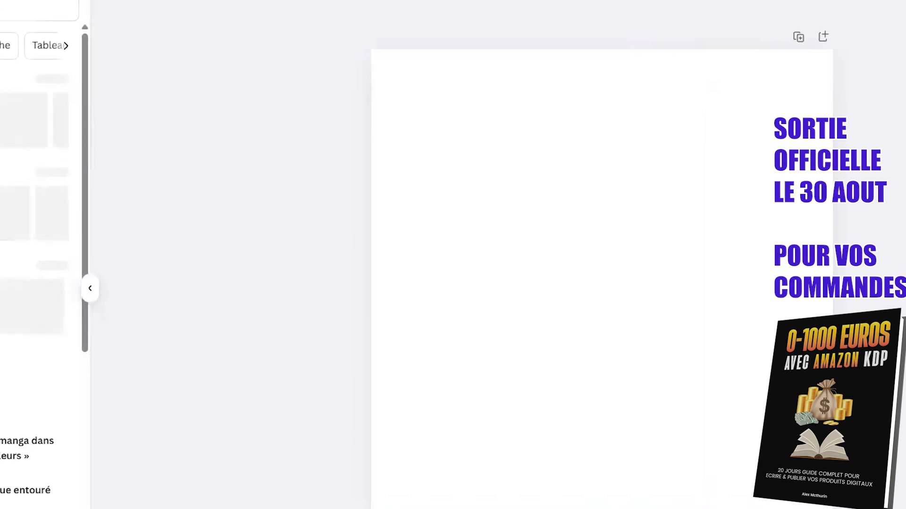
left_click(0, 109)
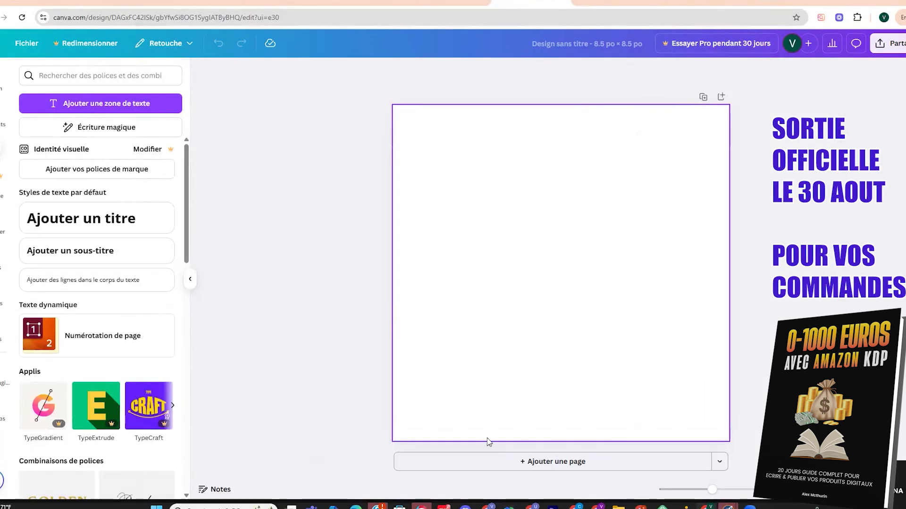
Switch to the English Canva home page, start a custom-size design and set its units to inches
mouse_move(486, 507)
left_click(505, 441)
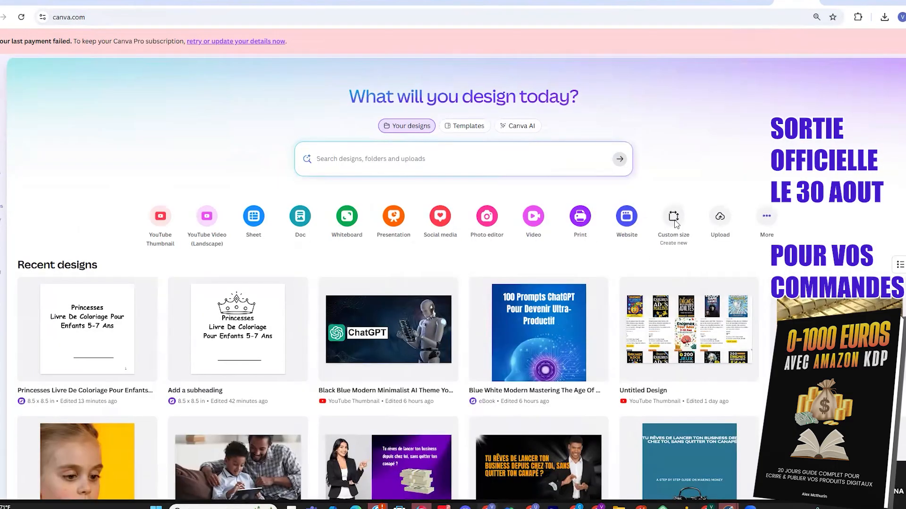
left_click(674, 222)
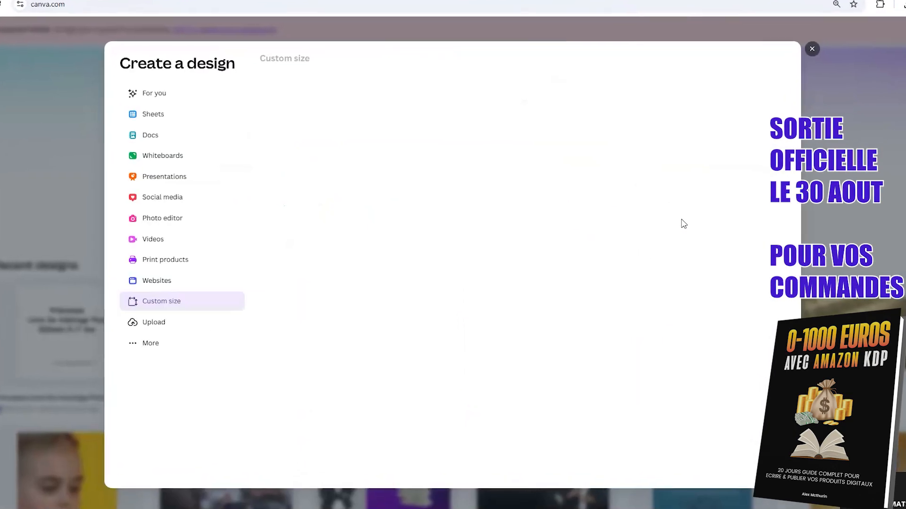
type("8")
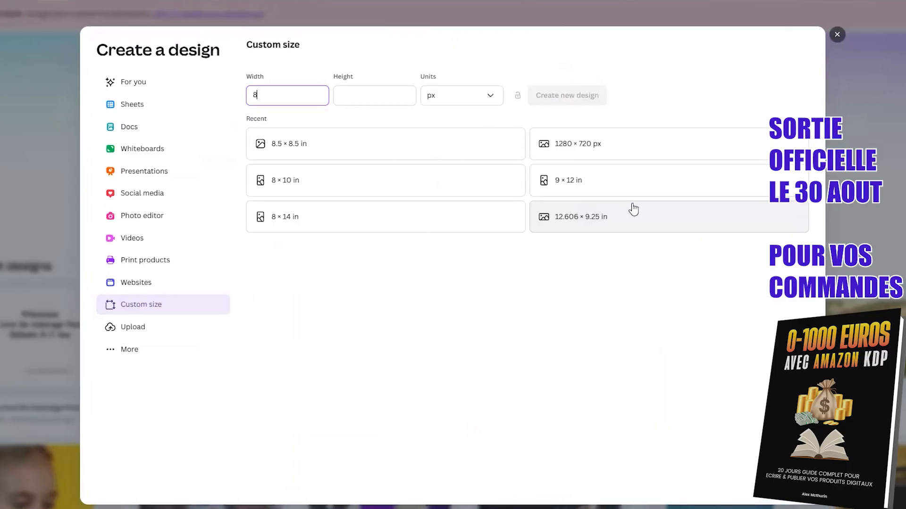
type(".5")
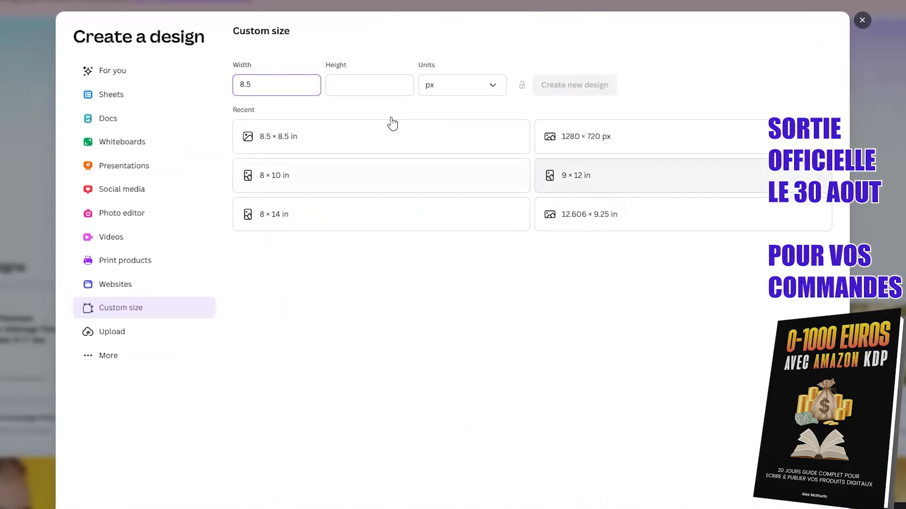
left_click(370, 84)
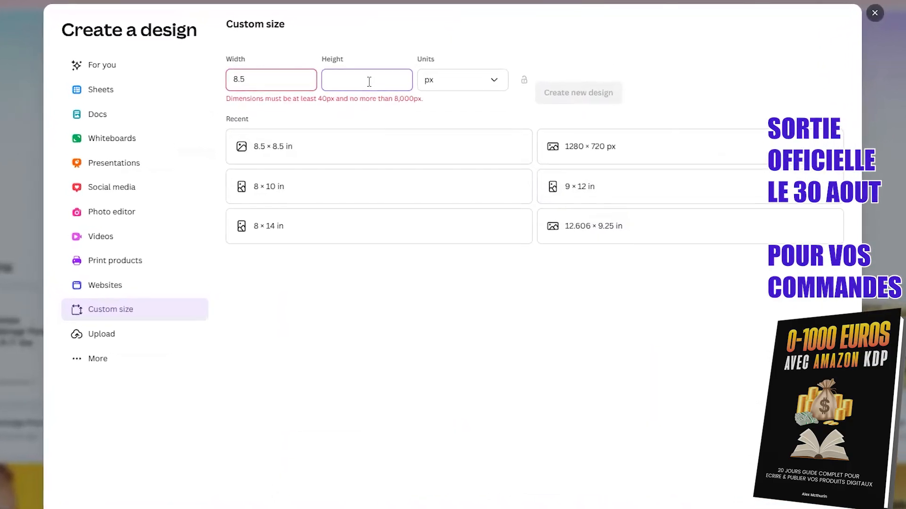
left_click(460, 89)
left_click(430, 126)
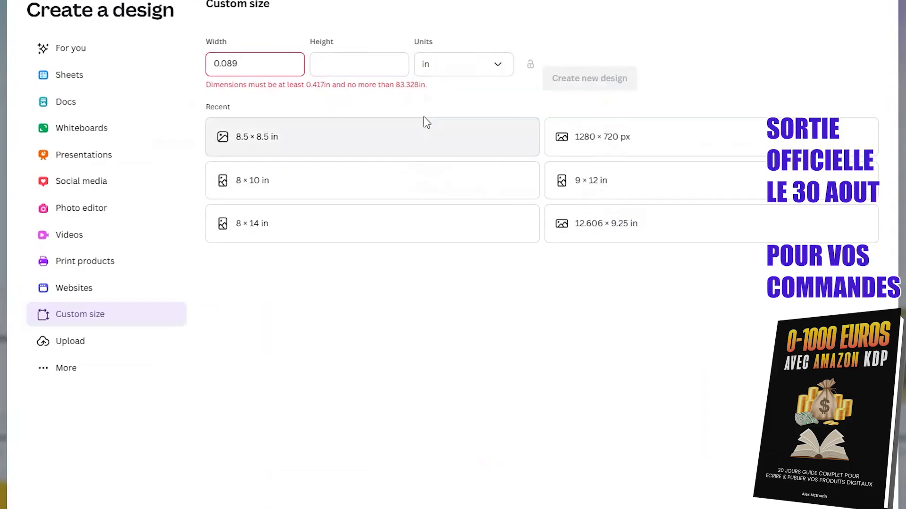
Set the custom width and height to 8.5 in each and create the new design
key("ctrl+a")
type("8")
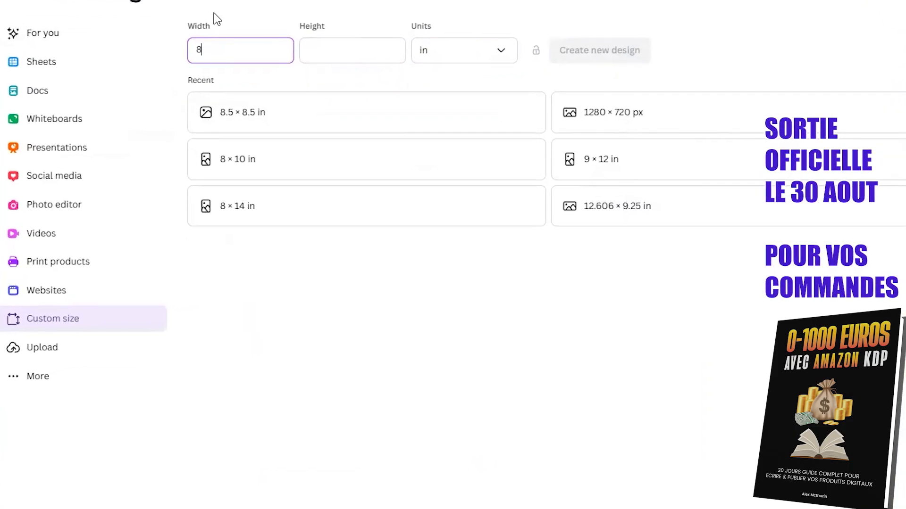
type("0.5")
left_click(343, 55)
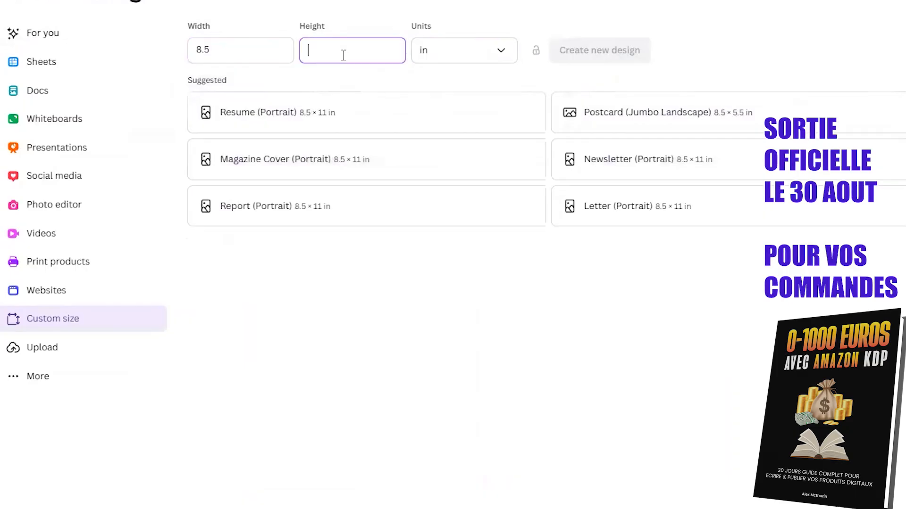
type("8.5")
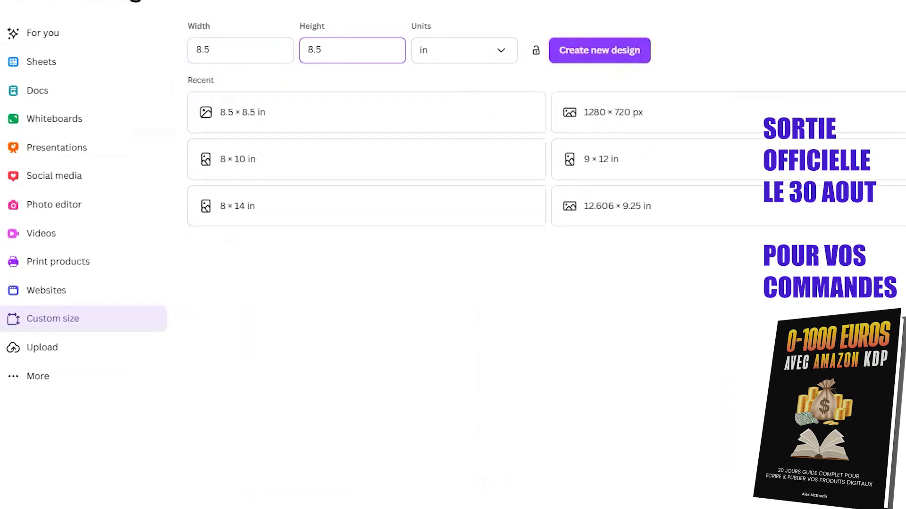
left_click(579, 50)
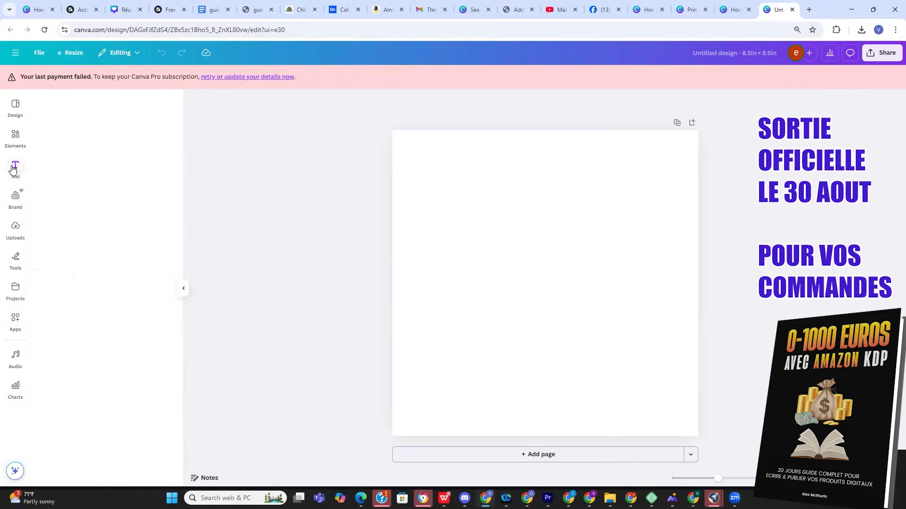
Add a heading to the blank page with "Princesses" as its first line and start a second line
left_click(15, 168)
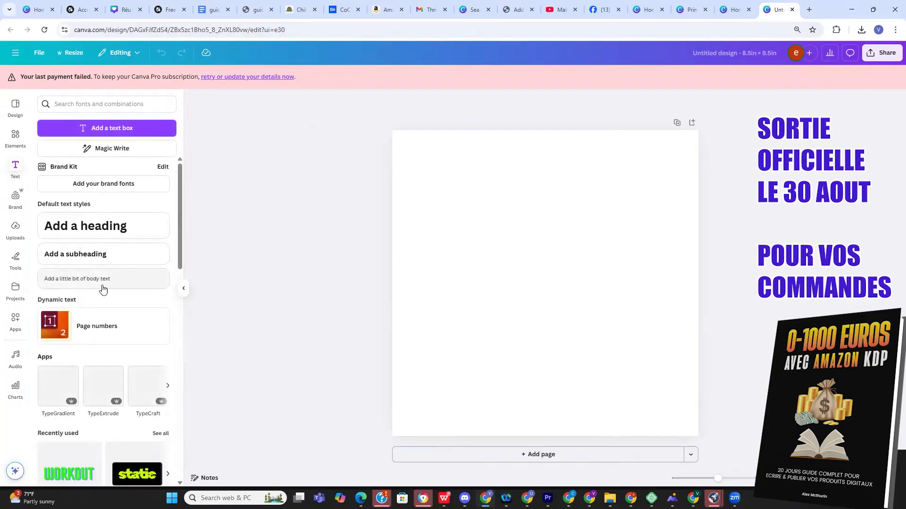
left_click(96, 228)
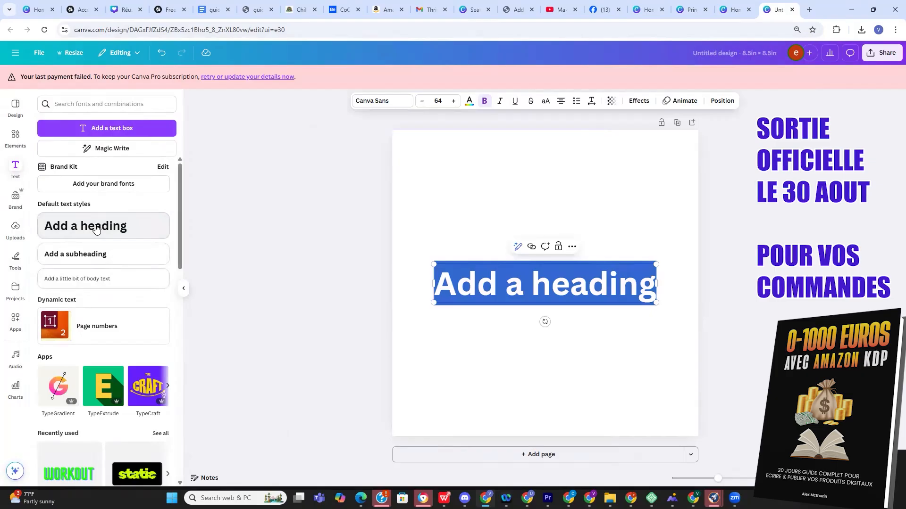
type("P[r")
key("BackSpace")
key("BackSpace")
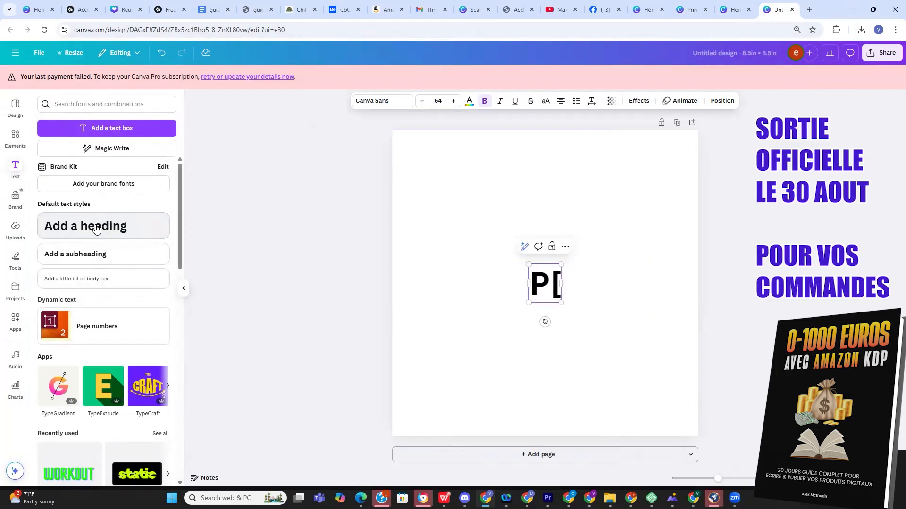
type("ri")
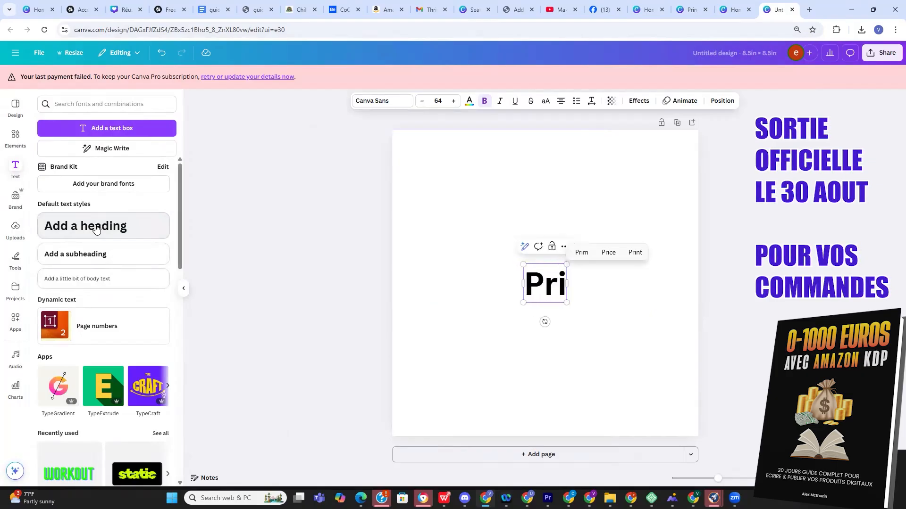
type("nce")
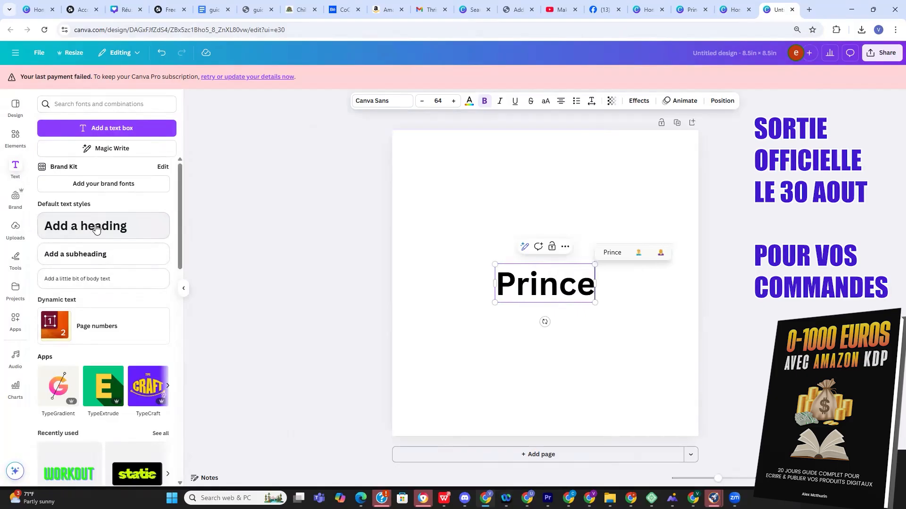
type("sses")
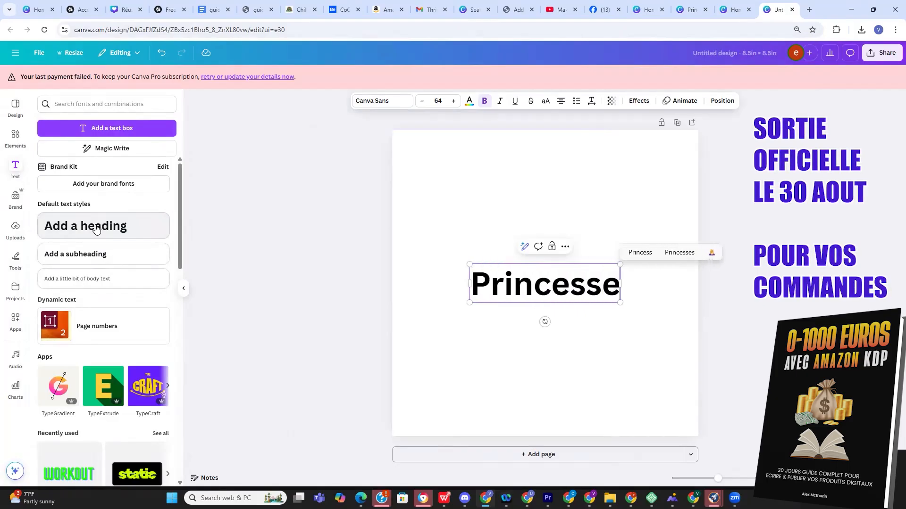
key("BackSpace")
key("BackSpace")
key("BackSpace")
type("es")
key("BackSpace")
key("BackSpace")
key("BackSpace")
type("sses")
key("Return")
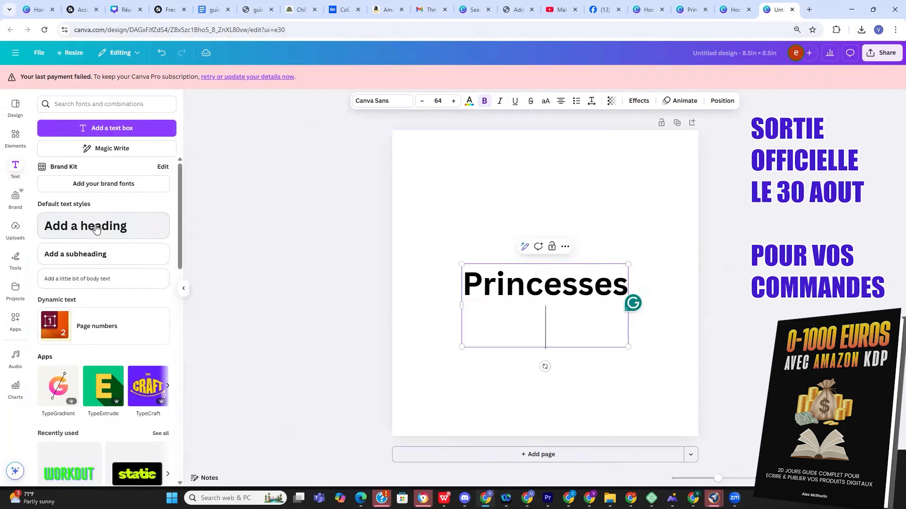
Complete the heading below "Princesses" with the text "Livre Coloriage Pour Enfants 5-7 Ans"
type("Livre co")
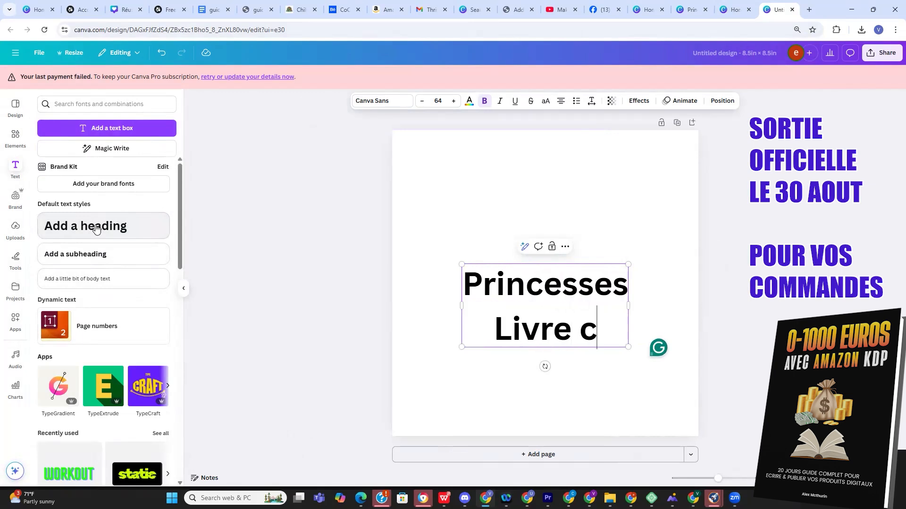
key("BackSpace")
key("BackSpace")
type("olori")
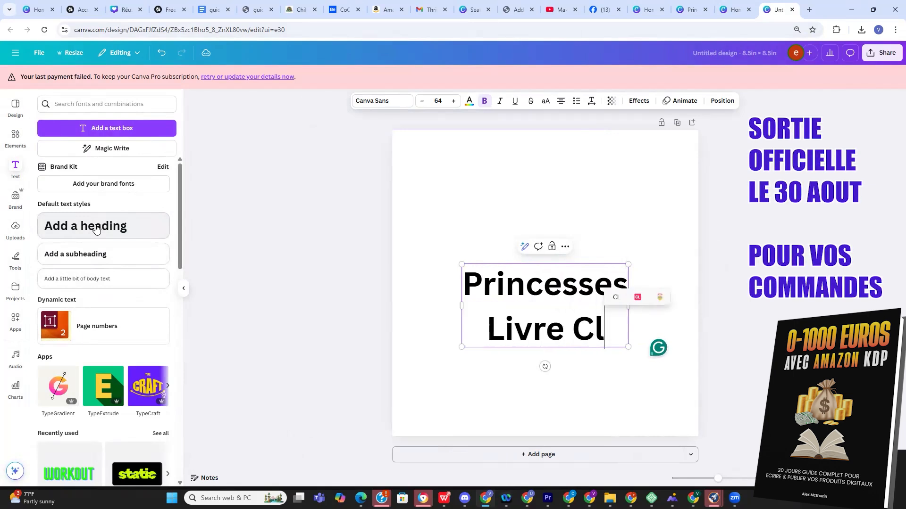
type("ag")
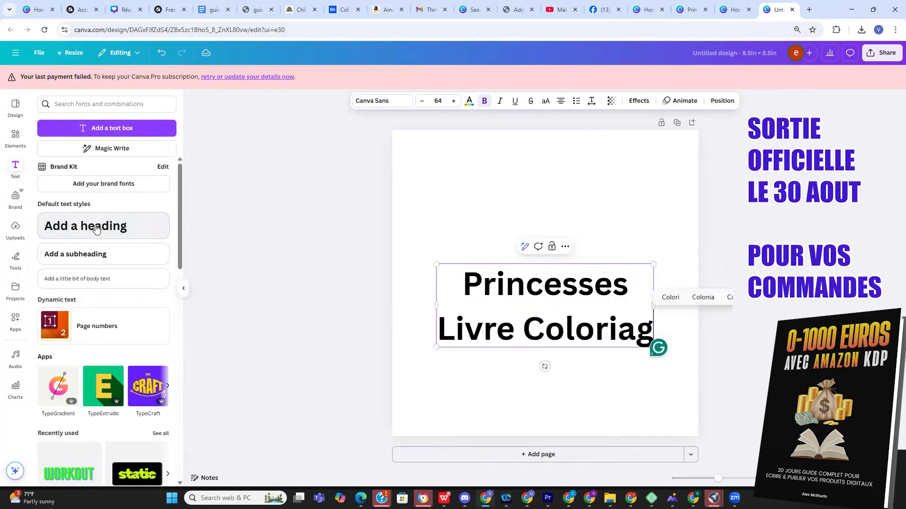
type("e Pour ")
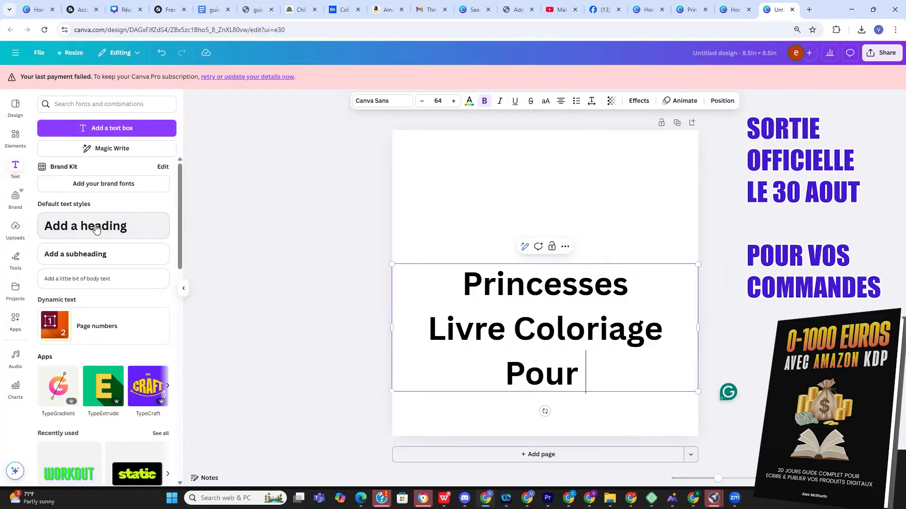
type("Enf")
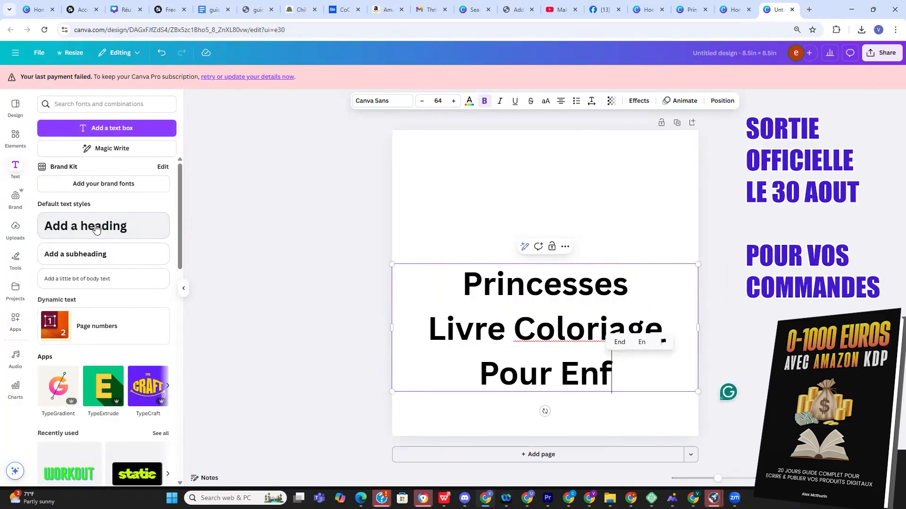
type("ants ")
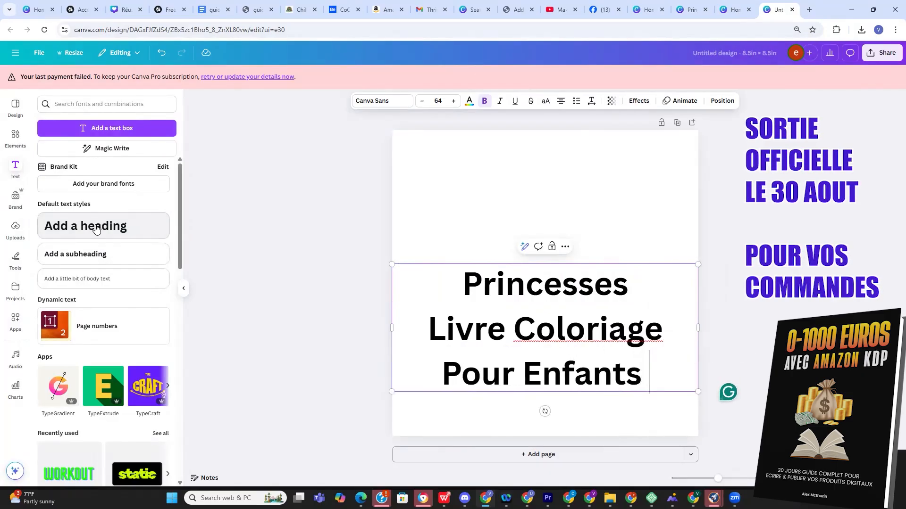
type("5-7 Ans")
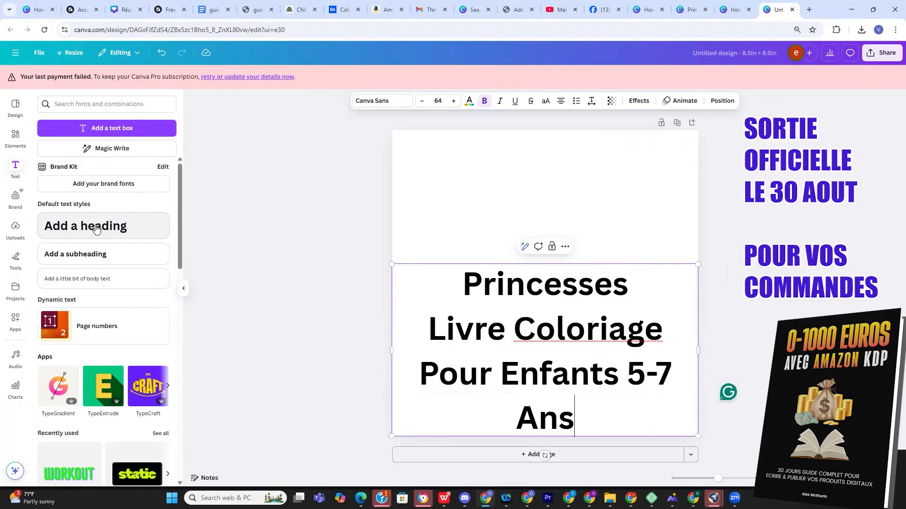
Change the whole title's font to Comic Sans and reduce its size to 42
key("ctrl+a")
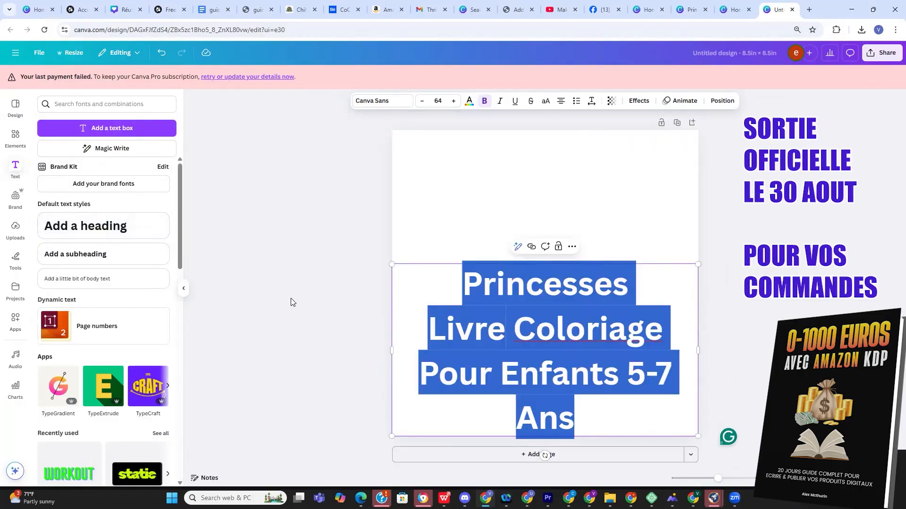
left_click(378, 103)
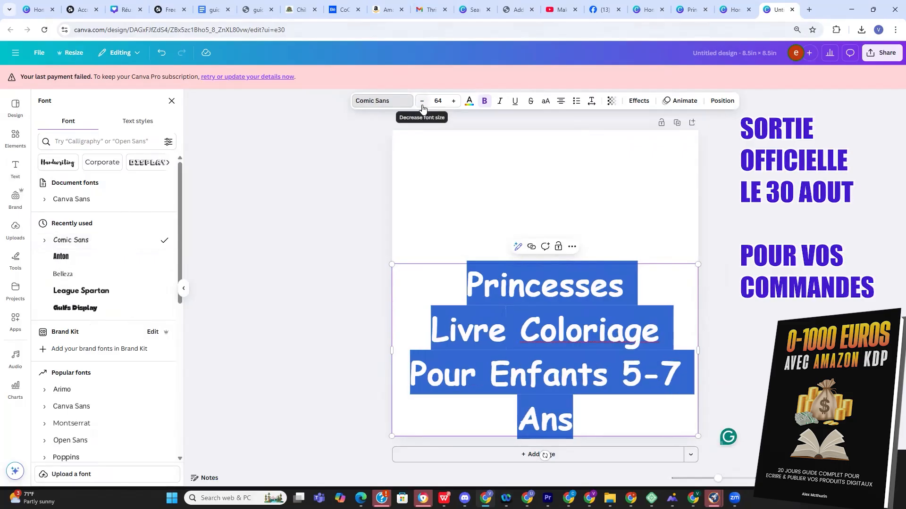
left_click(421, 103)
left_click(421, 103)
left_click(421, 103)
left_click(421, 103)
left_click(422, 103)
left_click(421, 102)
left_click(421, 103)
left_click(421, 103)
left_click(422, 103)
left_click(421, 103)
left_click(421, 103)
left_click(421, 103)
left_click(421, 103)
left_click(422, 103)
left_click(421, 103)
left_click(421, 103)
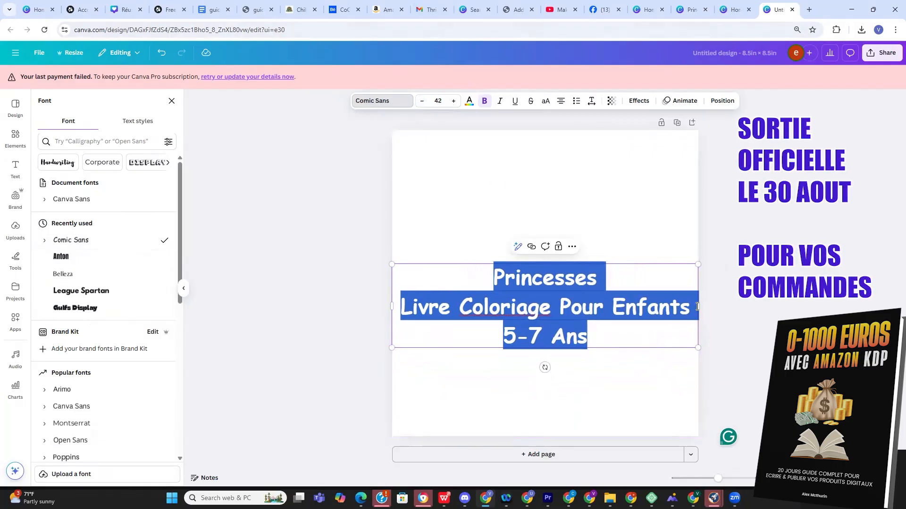
Narrow the title's text box and move it up to the horizontal middle of the page, slightly above centre
left_click_drag(698, 302, 644, 306)
left_click(663, 358)
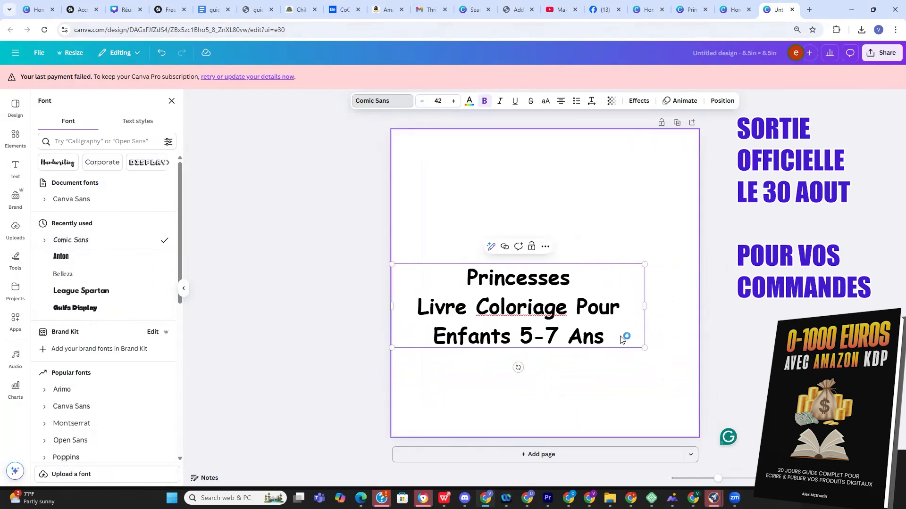
left_click_drag(554, 298, 577, 249)
left_click(519, 368)
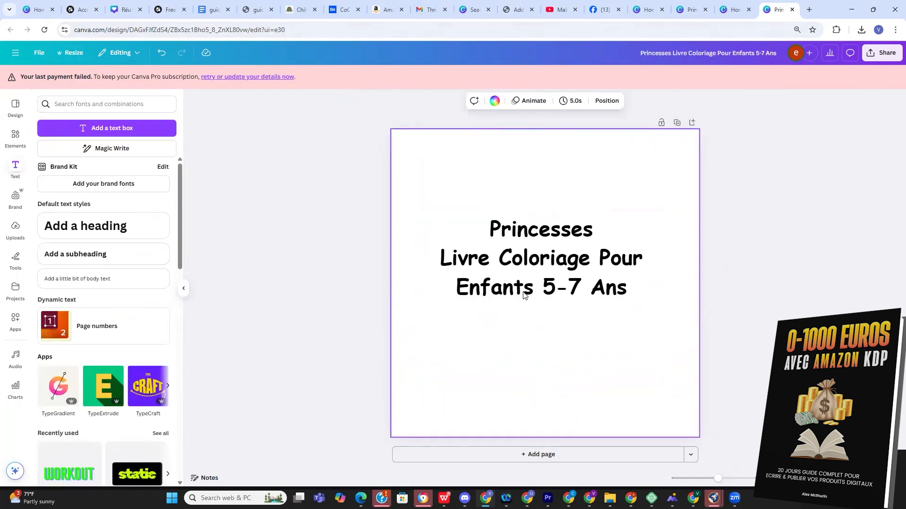
Add a solid horizontal line and place it centred below the title, near the bottom of the page
left_click(14, 133)
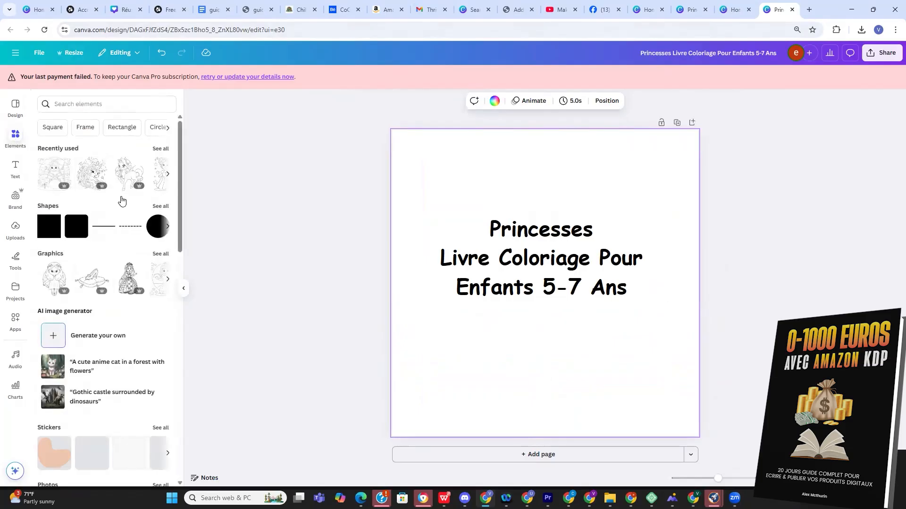
left_click(110, 228)
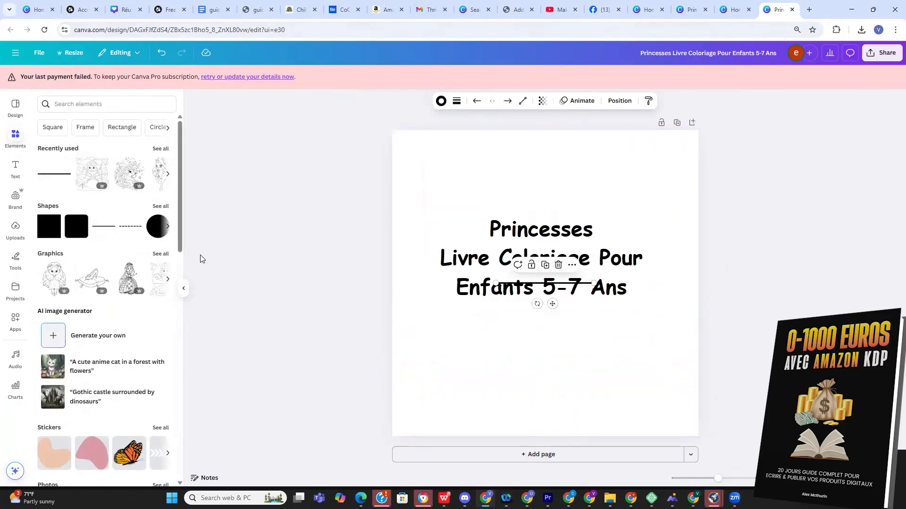
left_click(493, 348)
left_click_drag(528, 286, 527, 384)
left_click(486, 220)
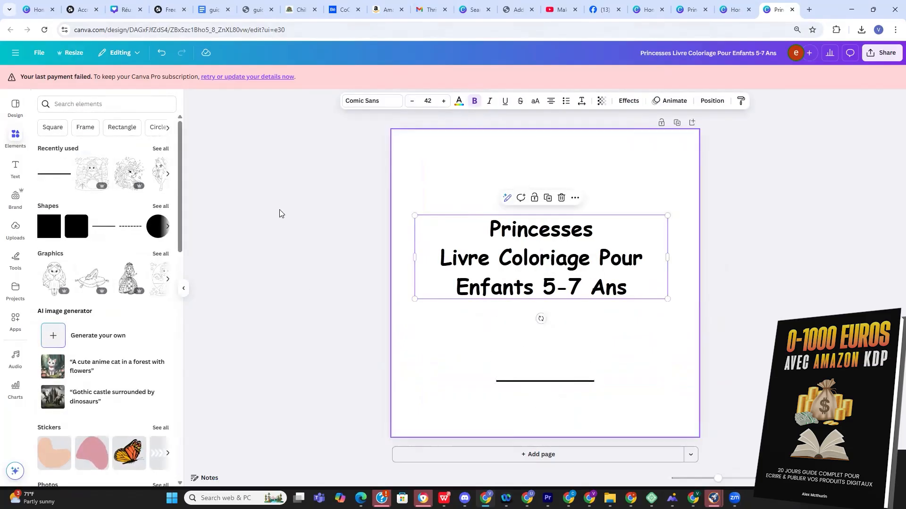
Search the design elements for crown
left_click(15, 134)
left_click(77, 108)
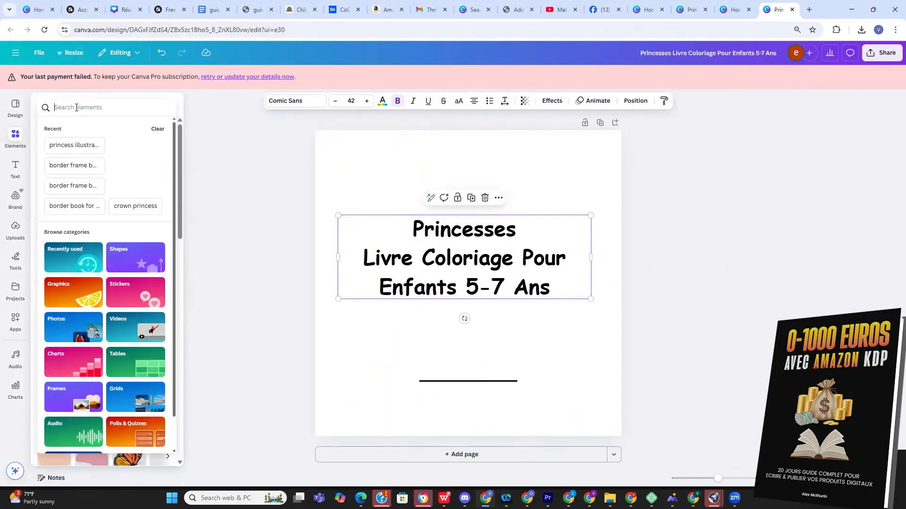
type("crown")
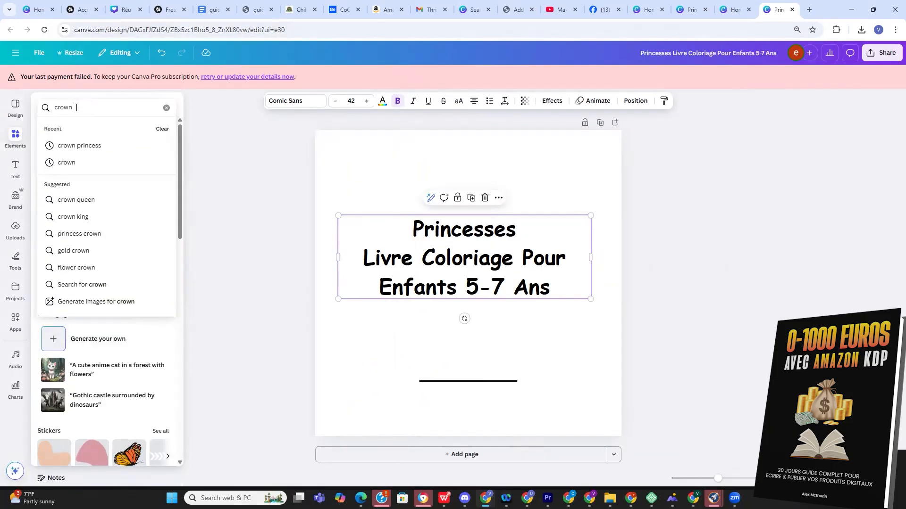
key("Return")
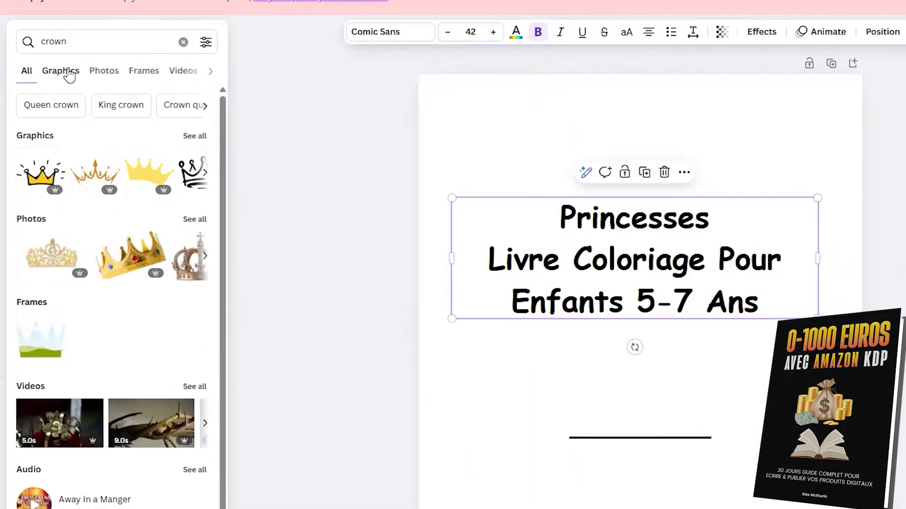
Limit the crown search to graphics and browse the crown designs for the title page
left_click(66, 74)
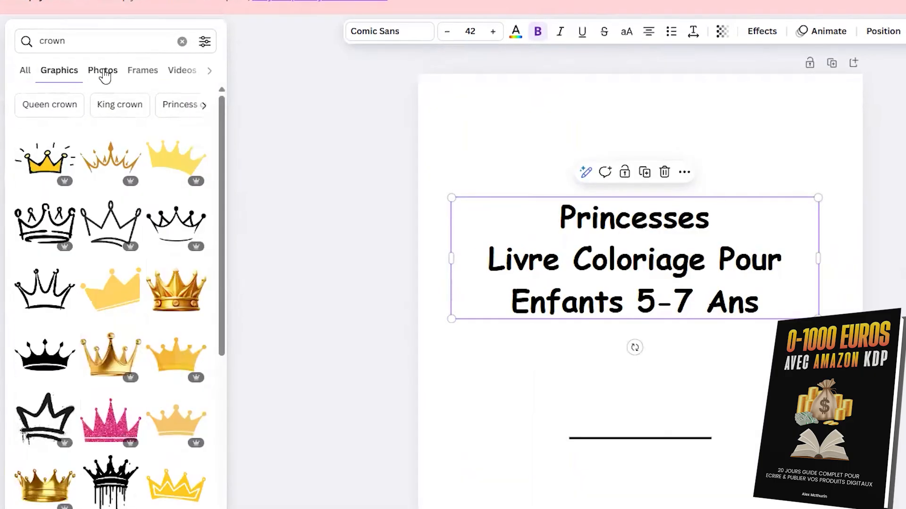
scroll(97, 160, "down", 3)
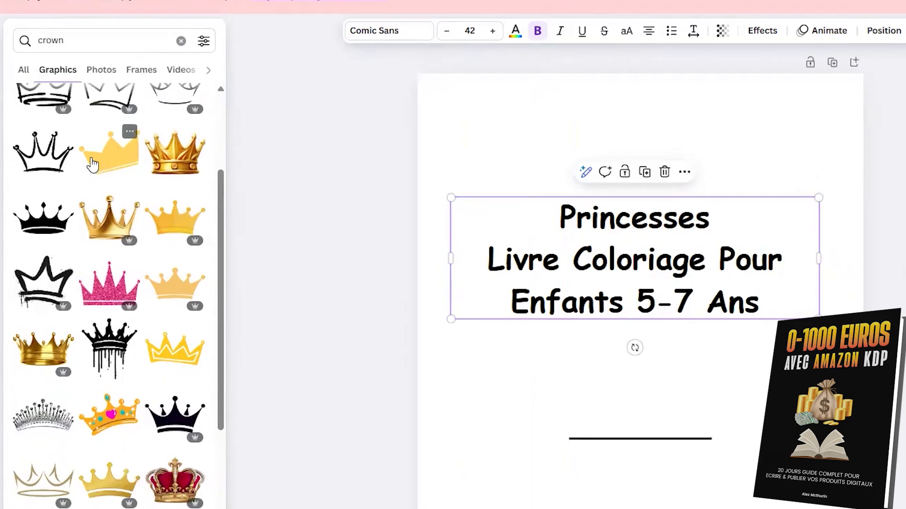
scroll(94, 186, "down", 3)
scroll(85, 283, "down", 5)
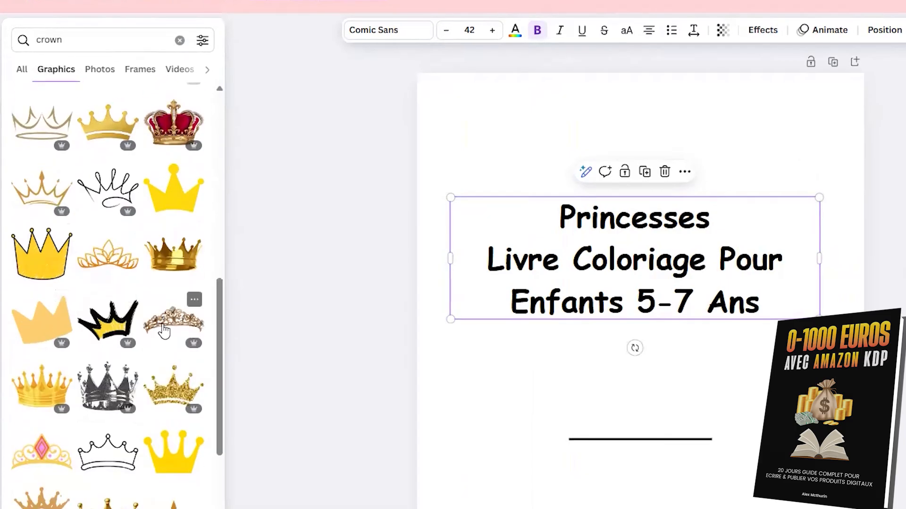
Try a jewelled gold tiara graphic above the title and delete it
left_click(163, 331)
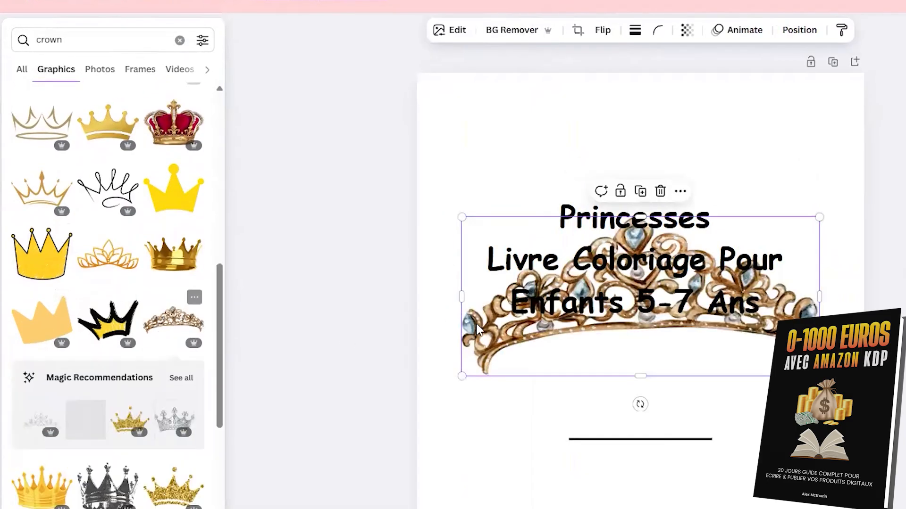
left_click_drag(840, 392, 811, 242)
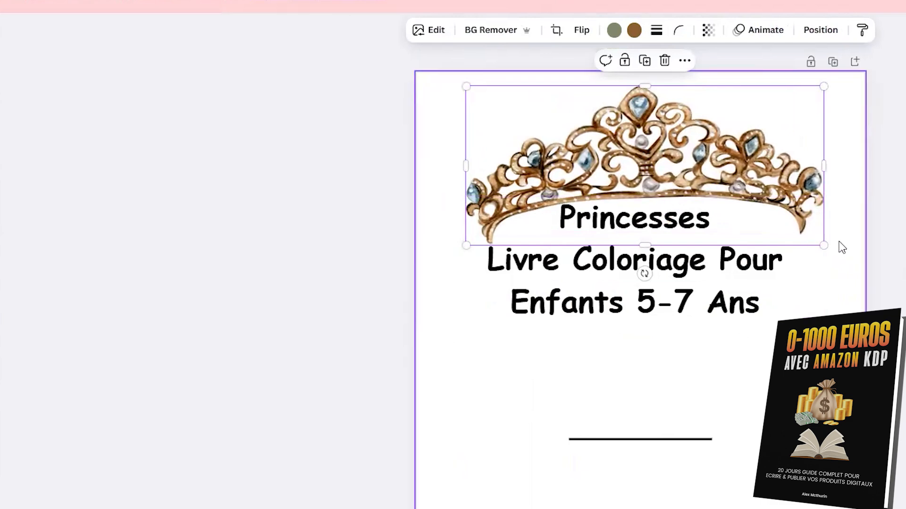
left_click(816, 243)
left_click(790, 223)
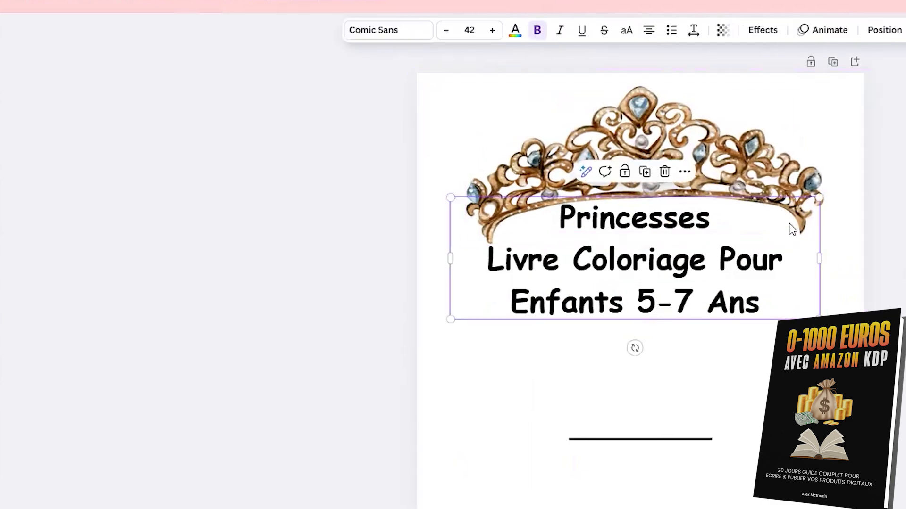
left_click(657, 160)
key("Delete")
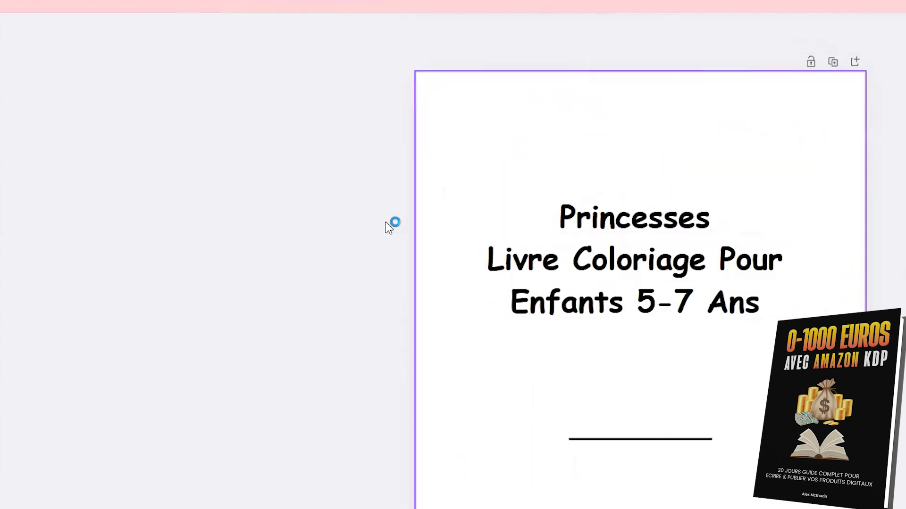
Insert the black-and-white engraved crown graphic and place it centred just above the word Princesses
left_click(1, 80)
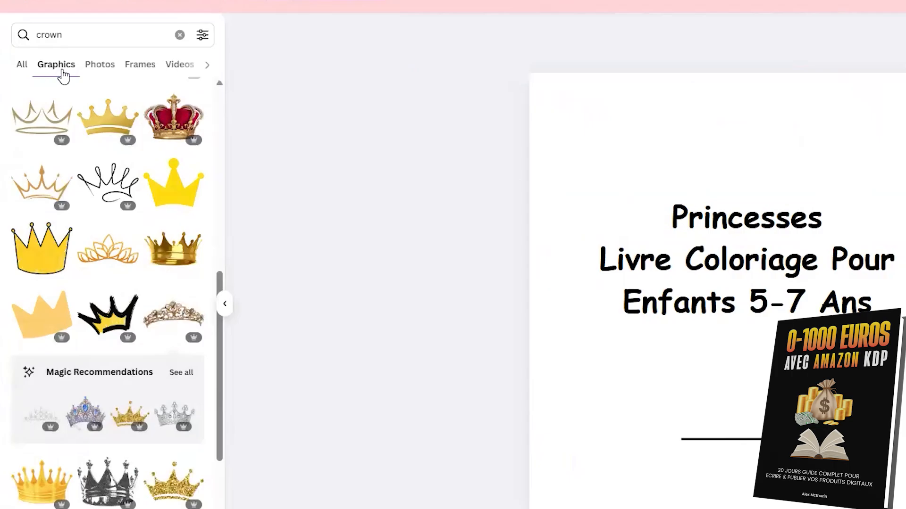
scroll(142, 188, "down", 3)
scroll(142, 188, "down", 5)
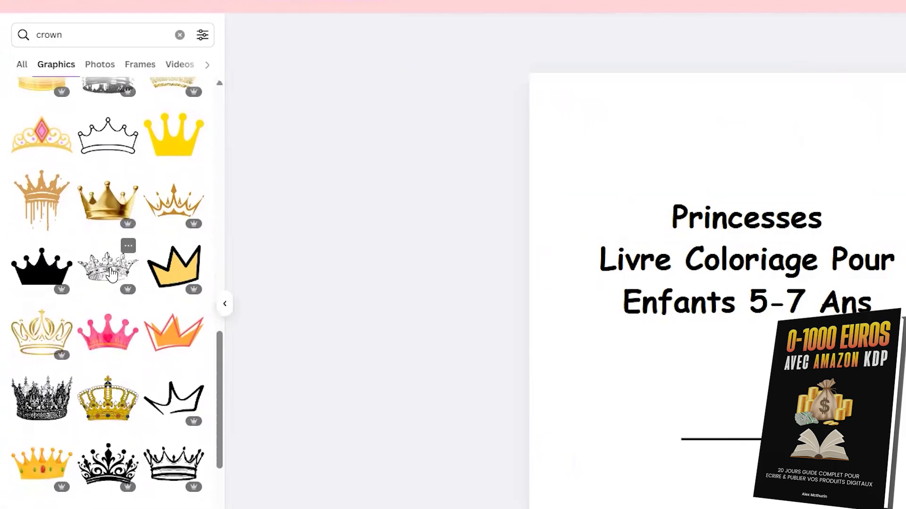
left_click(111, 274)
mouse_move(744, 286)
left_mouse_down()
mouse_move(710, 154)
mouse_move(731, 144)
mouse_move(747, 173)
left_mouse_up()
left_click(900, 261)
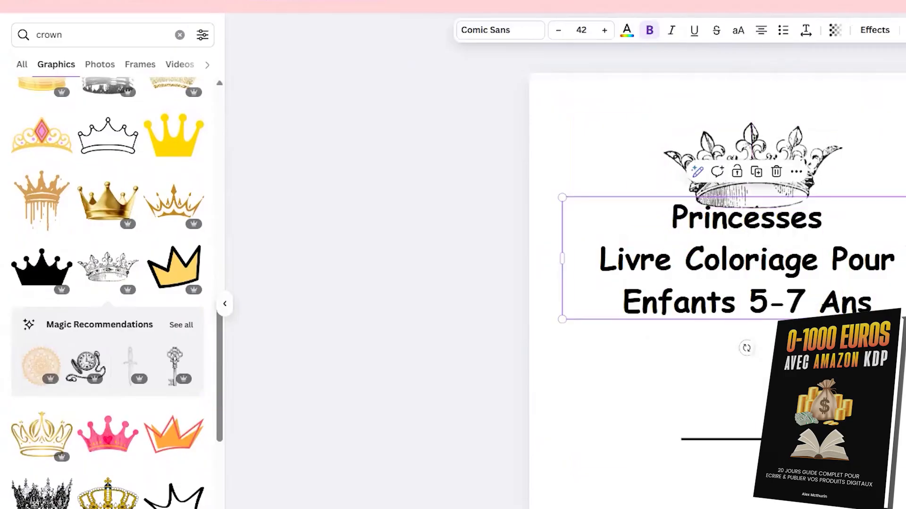
key("Escape")
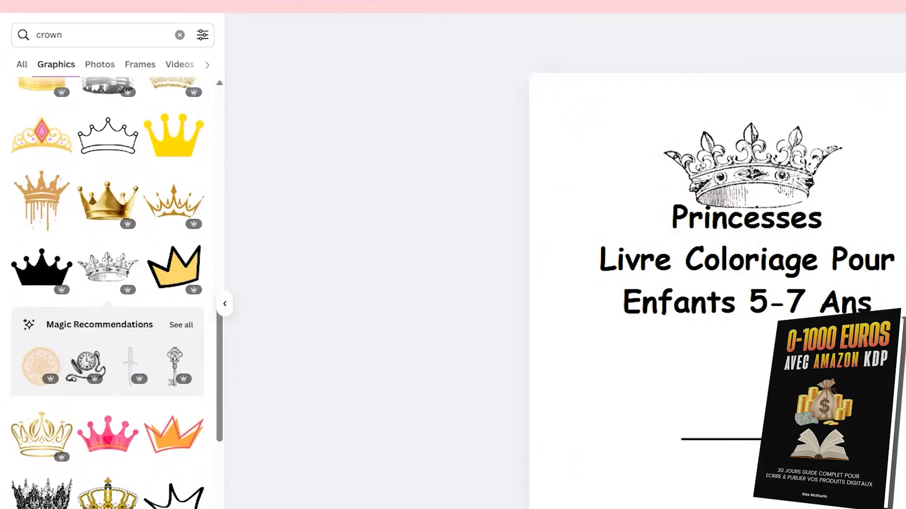
Add two blank pages after the title page
key("ctrl+Return")
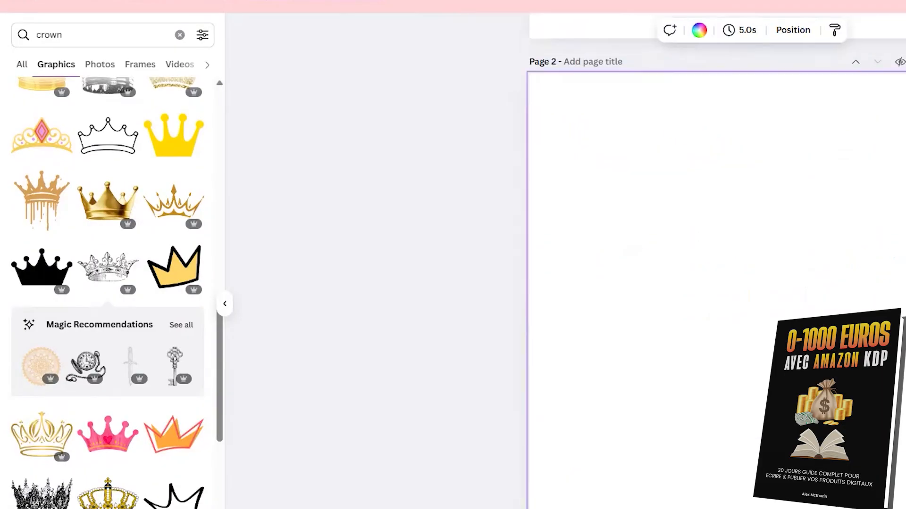
key("ctrl+Return")
scroll(604, 337, "up", 3)
Switch to ChatGPT and copy the generated copyright text from the © 2025 line through the paragraph ending in "articles."
scroll(603, 337, "up", 5)
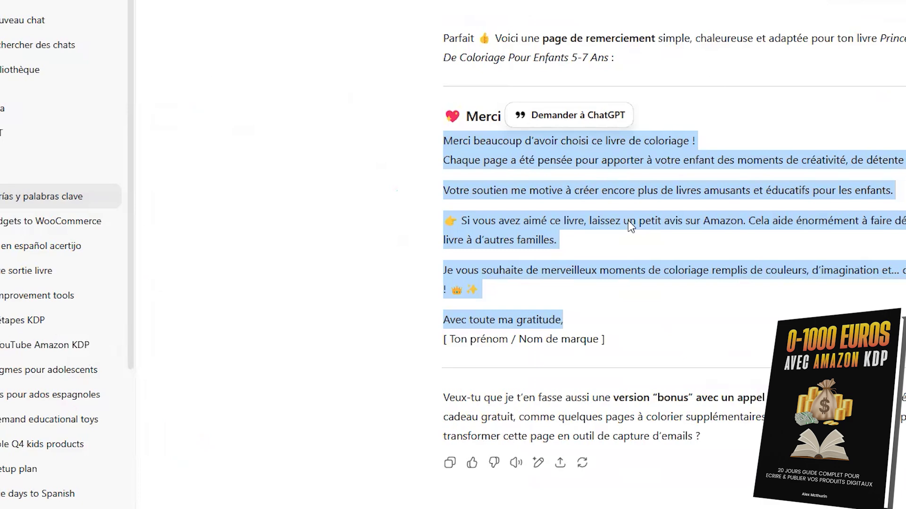
scroll(628, 219, "up", 8)
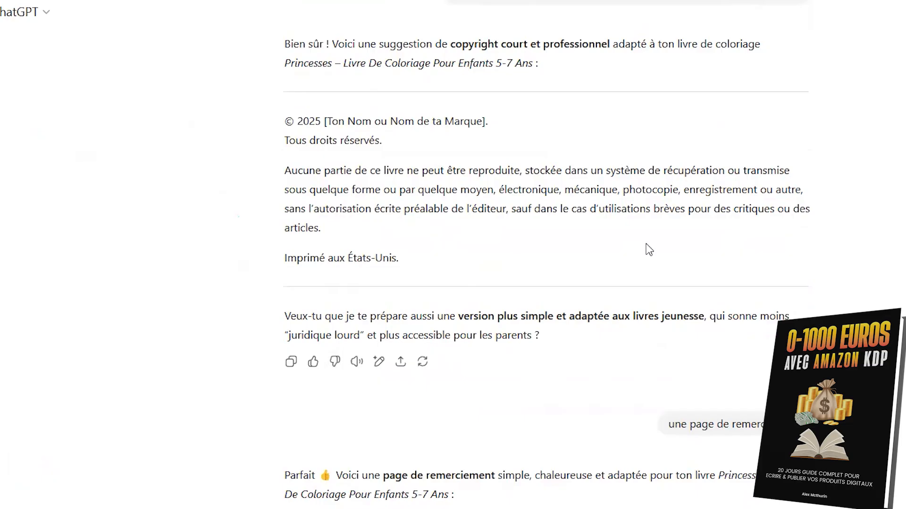
scroll(319, 162, "up", 2)
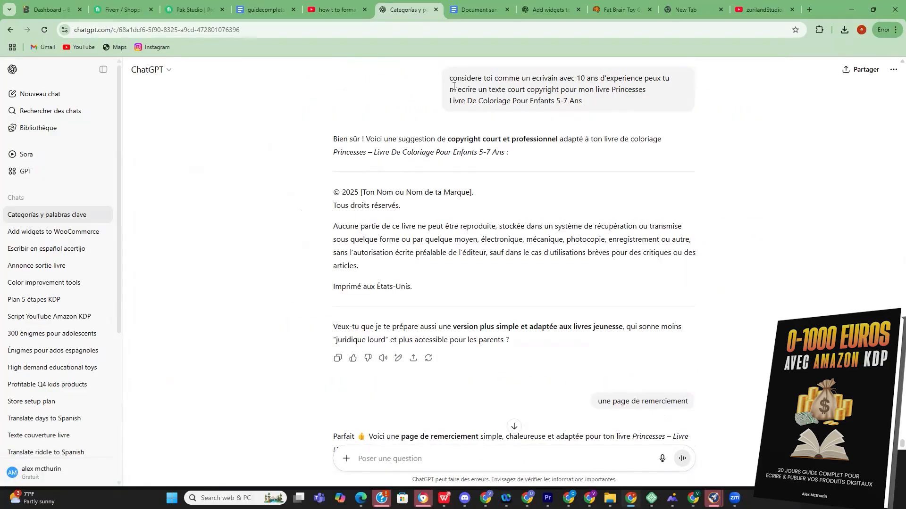
left_click_drag(448, 75, 583, 101)
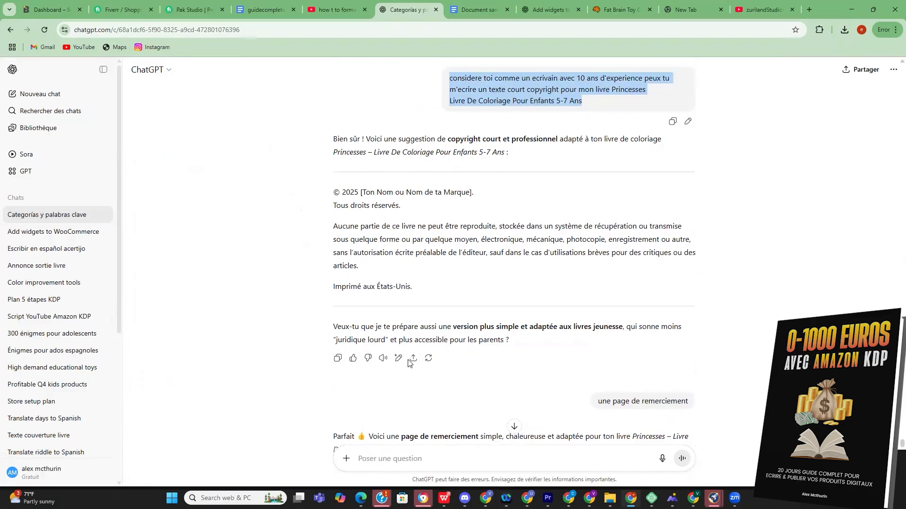
left_click_drag(334, 192, 444, 276)
key("ctrl+c")
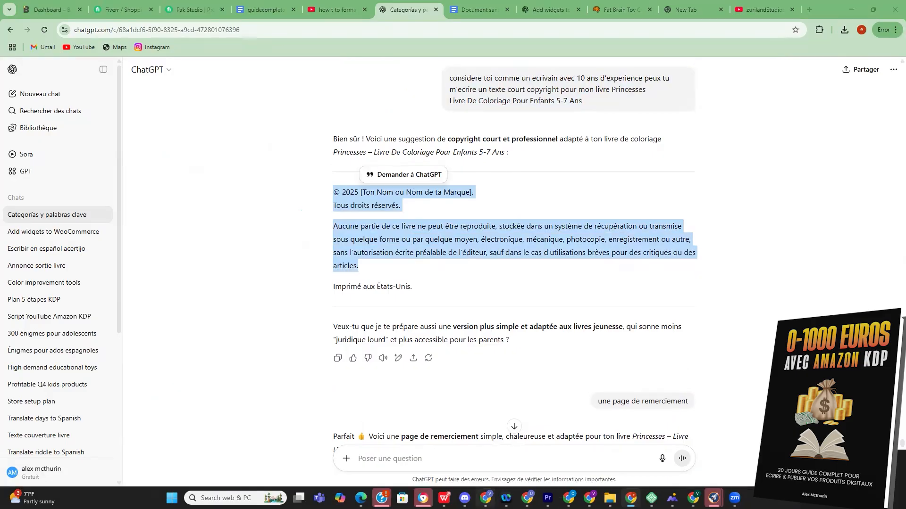
Return to Canva and add a body text box containing the copied copyright text on page 2
key("alt+Tab")
left_click(439, 266)
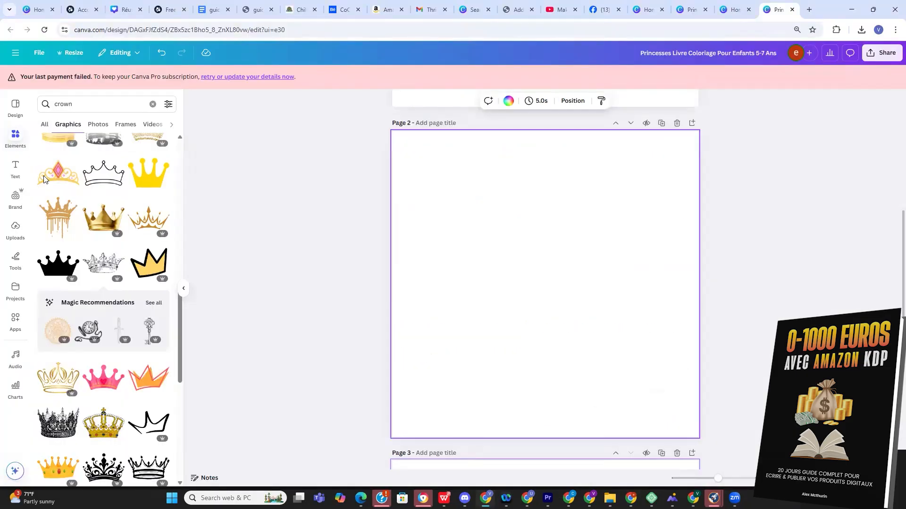
left_click(13, 167)
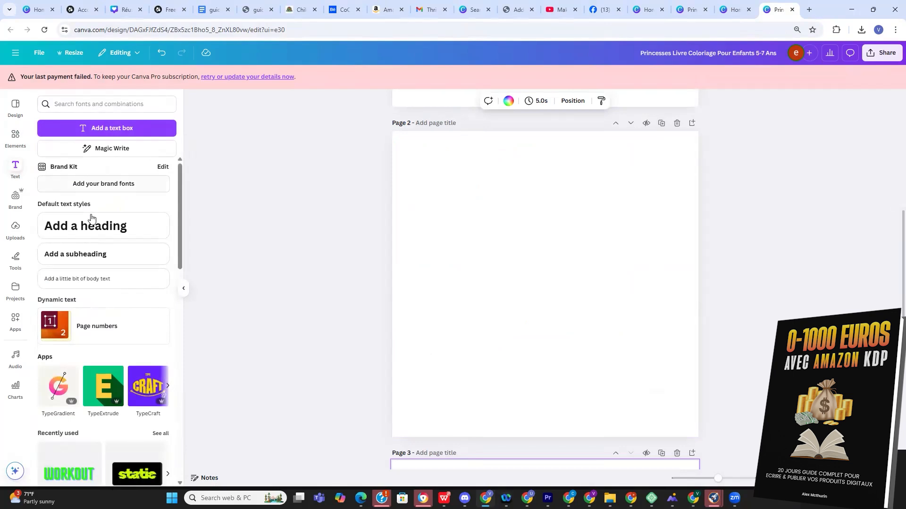
left_click(80, 278)
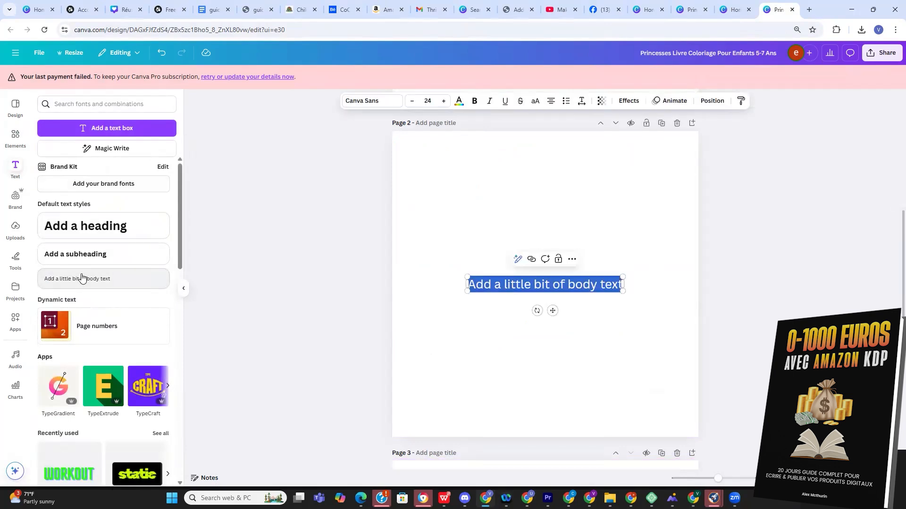
key("ctrl+v")
Left-align the whole copyright text and change its font to Comic Sans
key("ctrl+a")
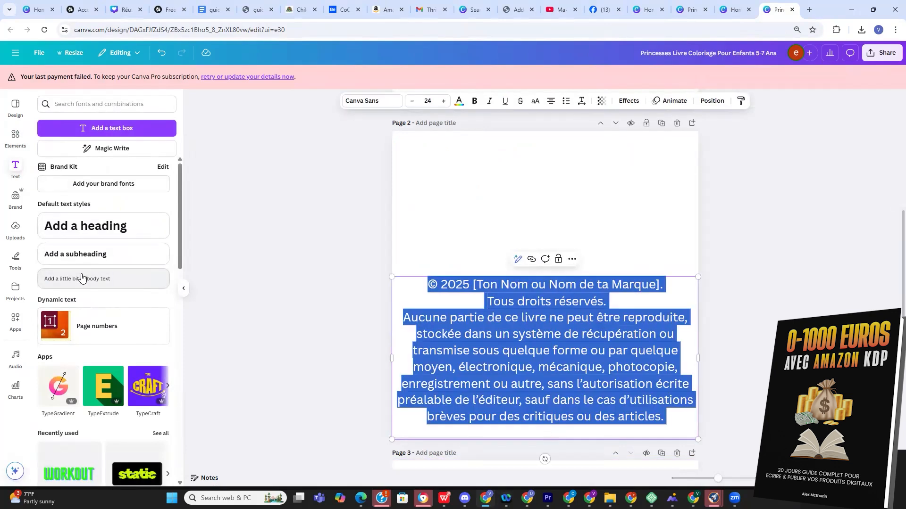
left_click(551, 101)
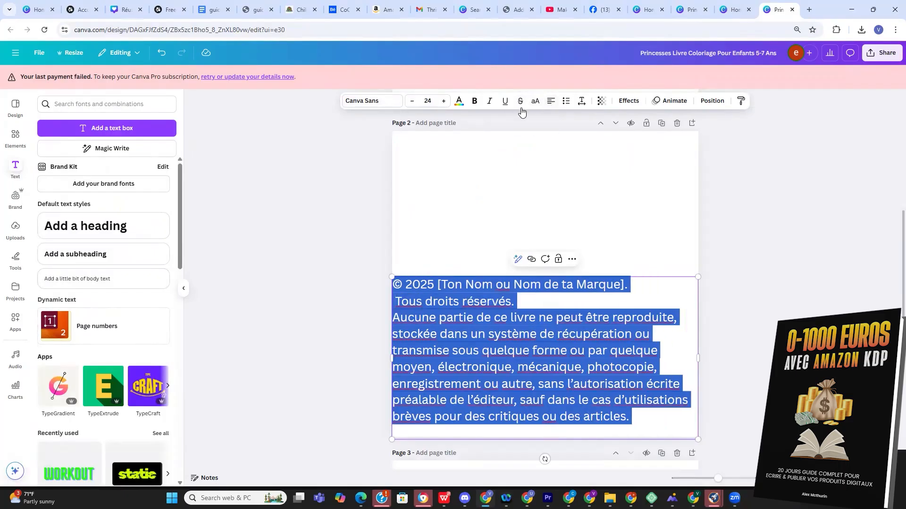
left_click(379, 104)
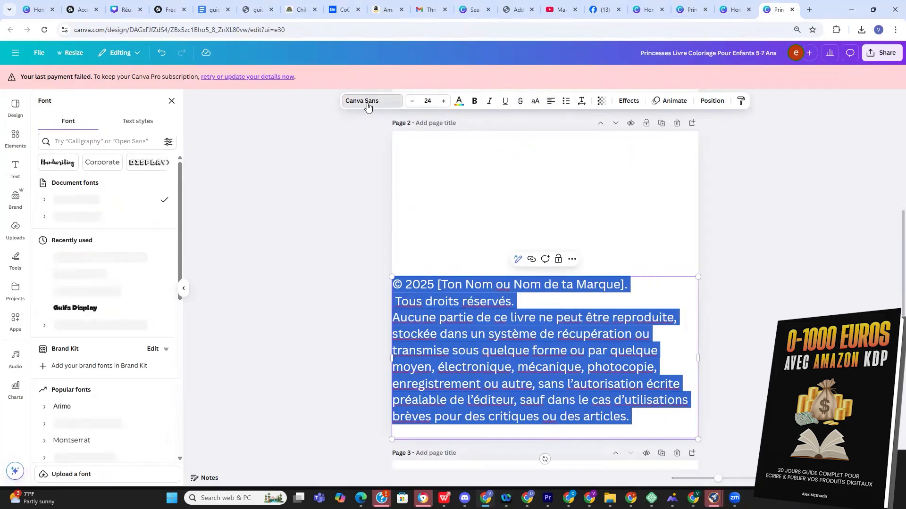
left_click(90, 216)
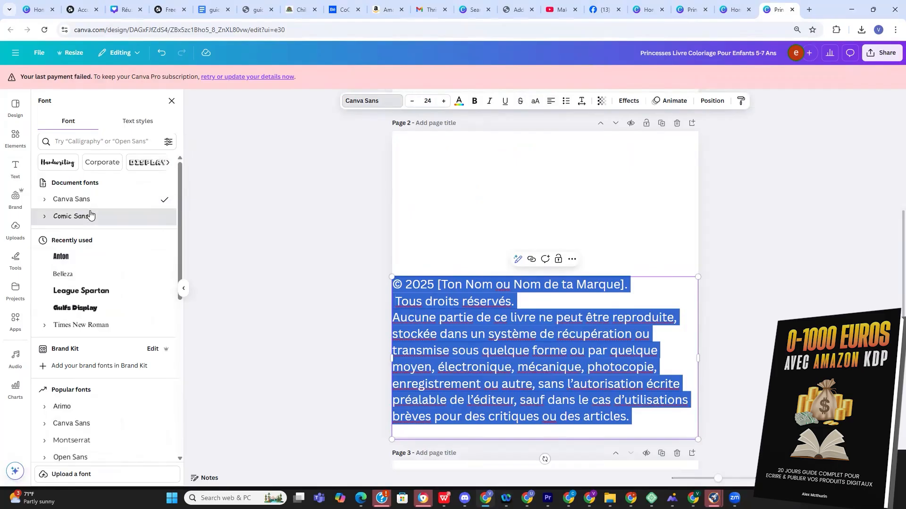
left_click(172, 101)
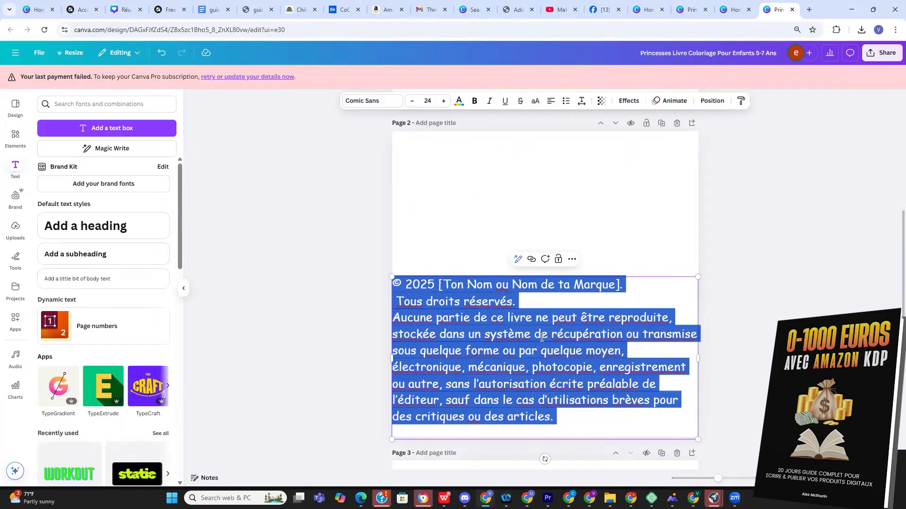
Move the copyright text box to the upper part of page 2 and narrow it within the page margins
left_click(609, 248)
left_click_drag(555, 381, 566, 266)
left_click_drag(711, 237, 649, 238)
Reduce the size of the whole copyright text to 20
key("ctrl+a")
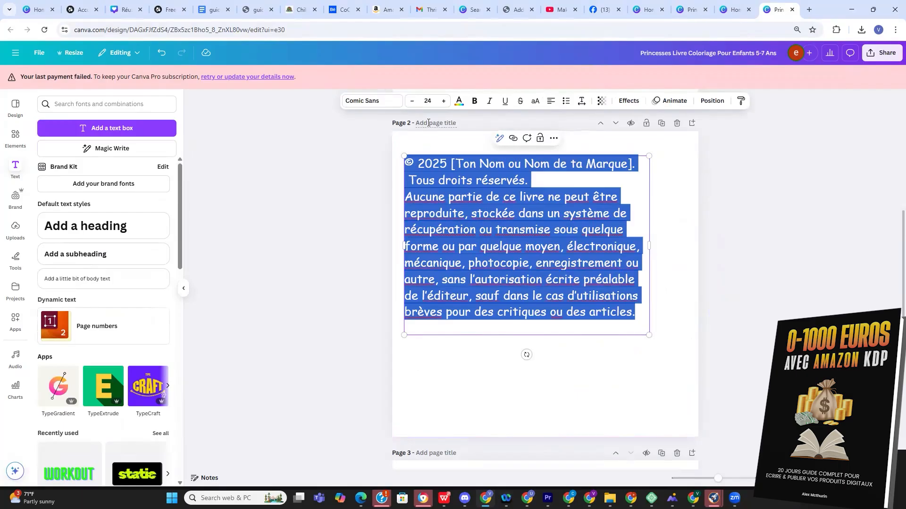
left_click(414, 101)
left_click(413, 101)
left_click(413, 101)
left_click(413, 101)
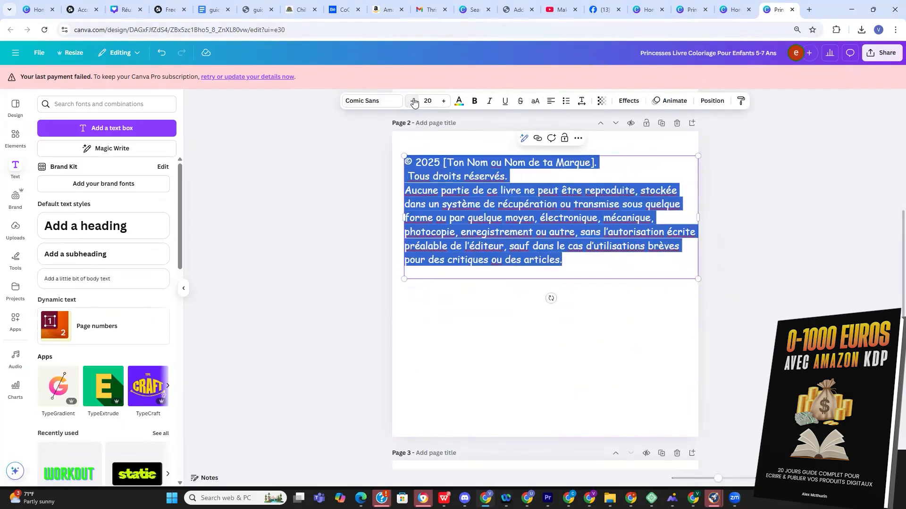
Move the copyright text box down to the middle of page 2 and narrow it to leave side margins
left_click(588, 329)
left_click_drag(622, 239, 624, 283)
left_click_drag(701, 270, 667, 273)
left_click_drag(567, 302, 579, 303)
Replace the bracketed name placeholder after © 2025 with the author's full name
left_click(530, 221)
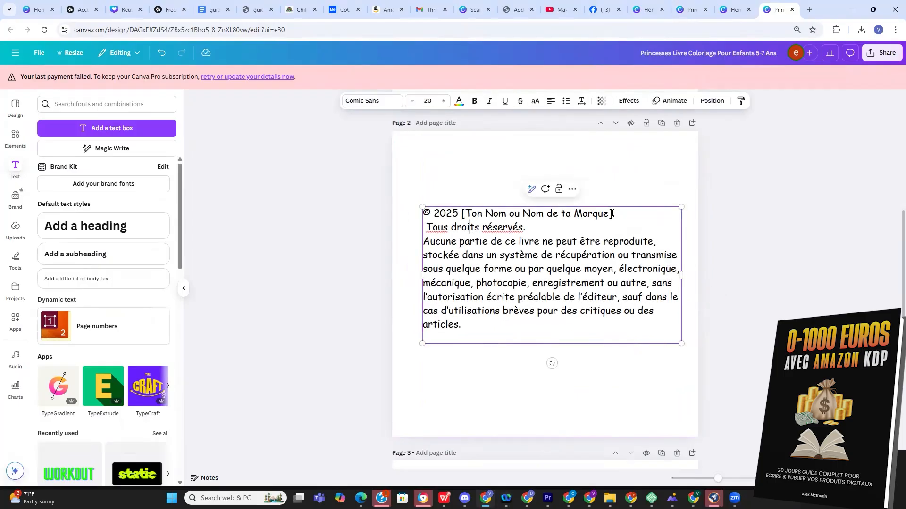
left_click_drag(613, 213, 458, 213)
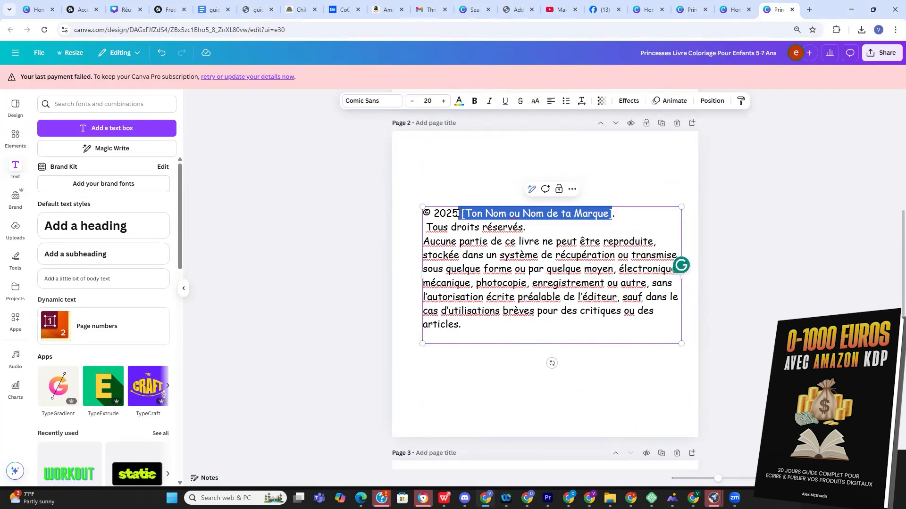
type("Vanne")
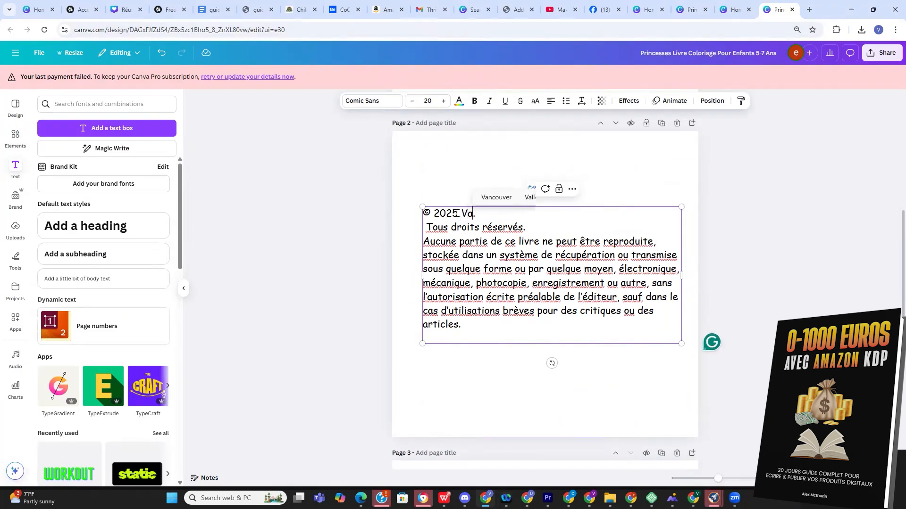
type("Alex ")
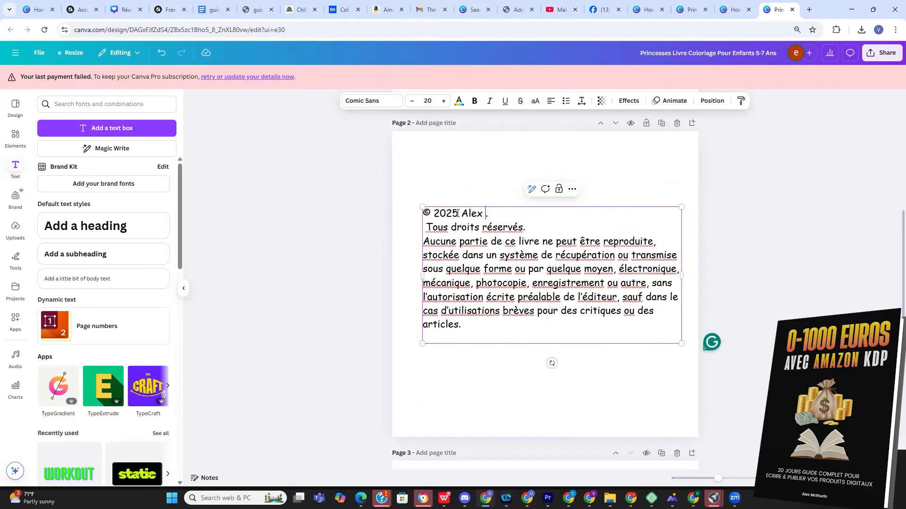
type("MC")
key("BackSpace")
type("cthur")
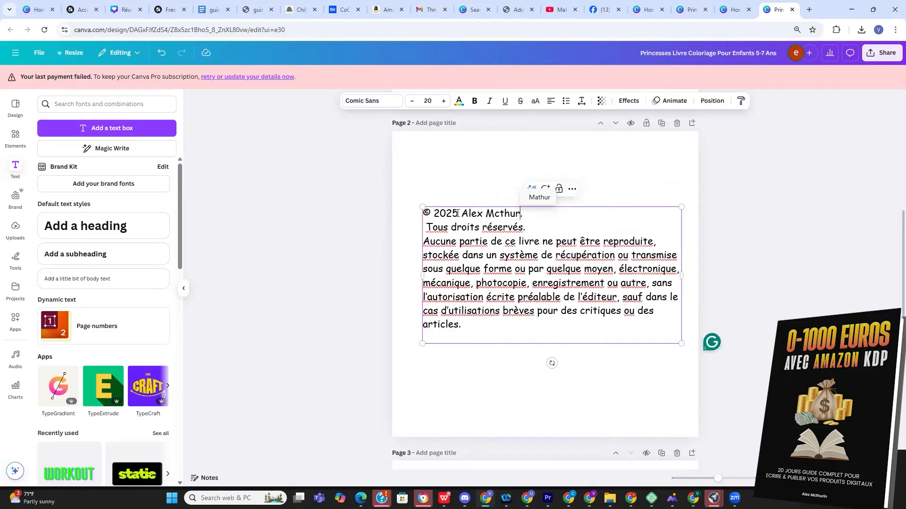
type("in")
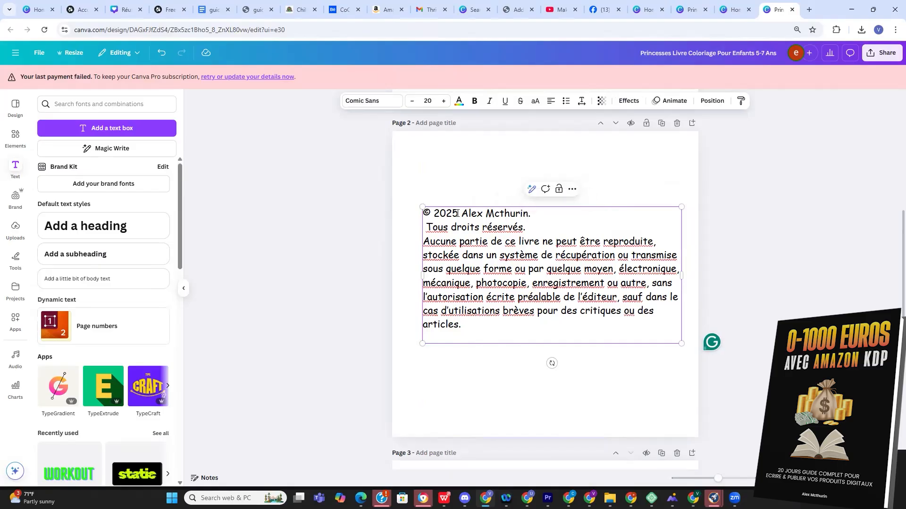
Insert a blank line below "Tous droits réservés." and centre-align that sentence
left_click(542, 231)
key("Return")
left_click_drag(542, 231, 424, 228)
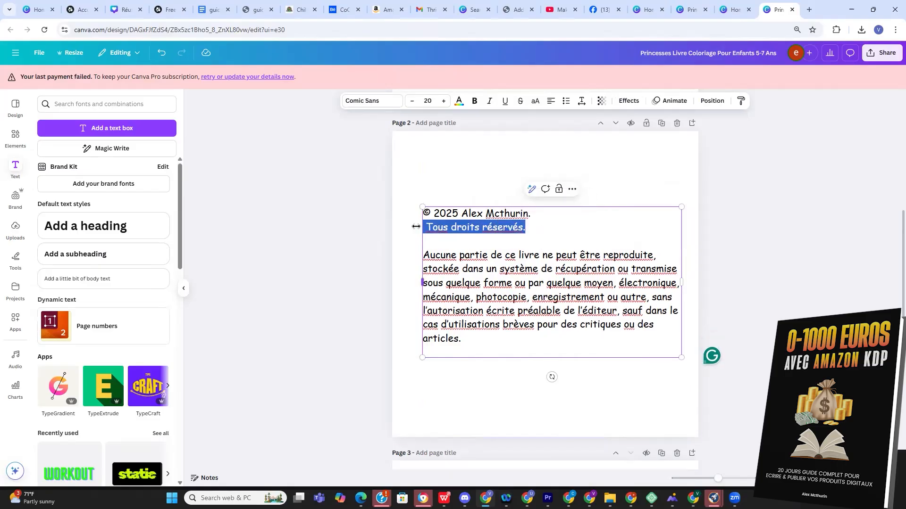
left_click(550, 101)
left_click(645, 262)
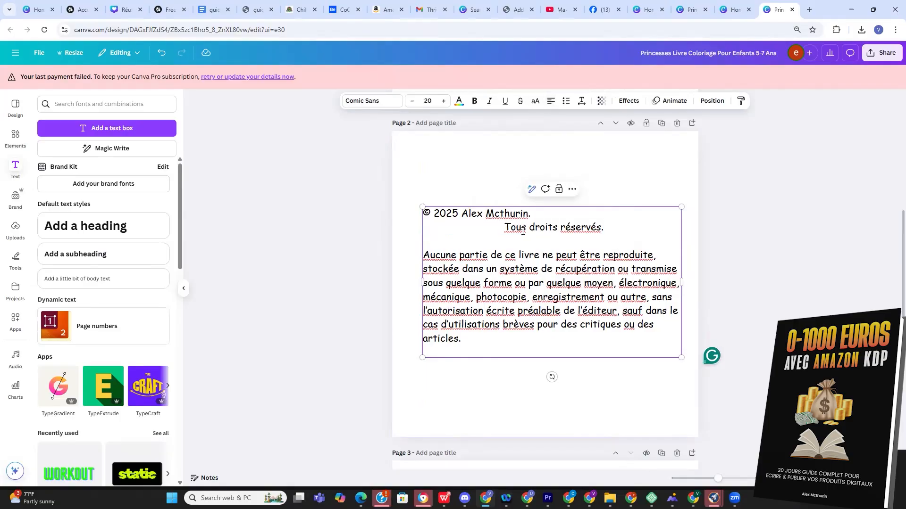
Insert a blank line above "Tous droits réservés." and centre the copyright text box on page 2
key("Return")
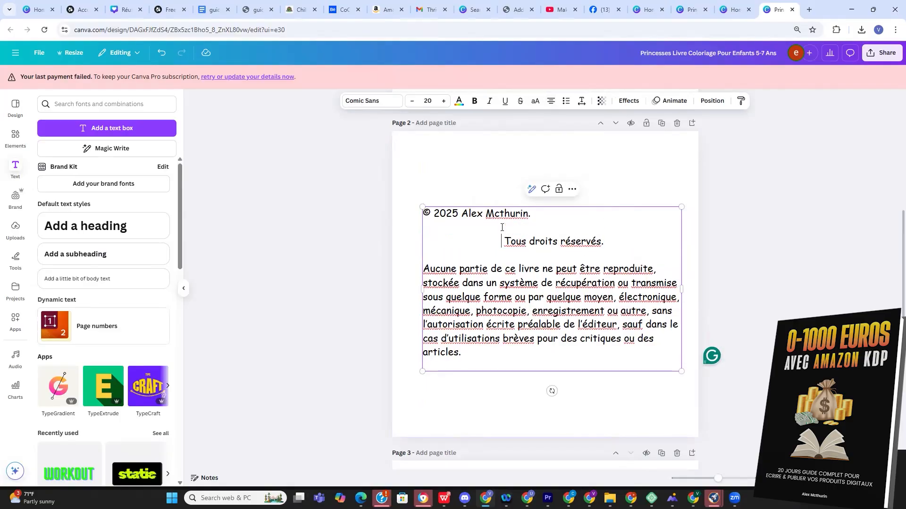
left_click(719, 222)
left_click_drag(471, 269, 465, 267)
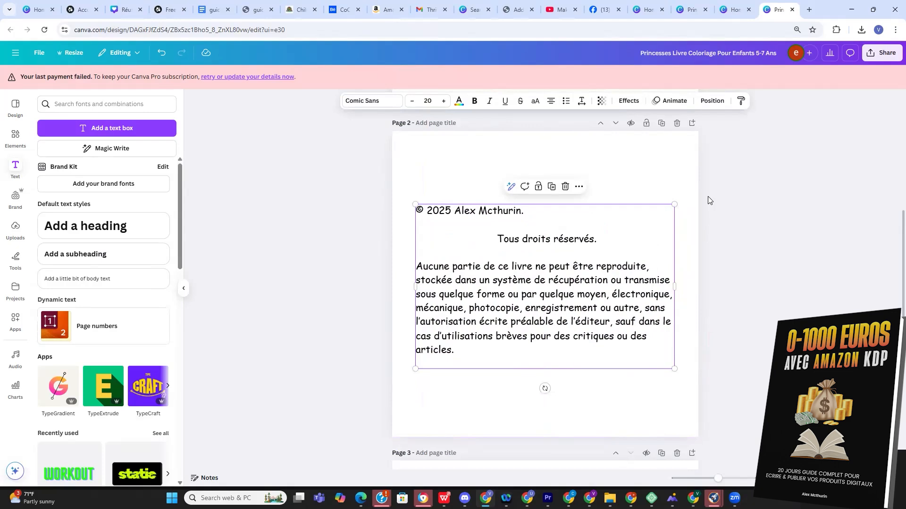
Add a new blank page after page 3
scroll(694, 266, "down", 7)
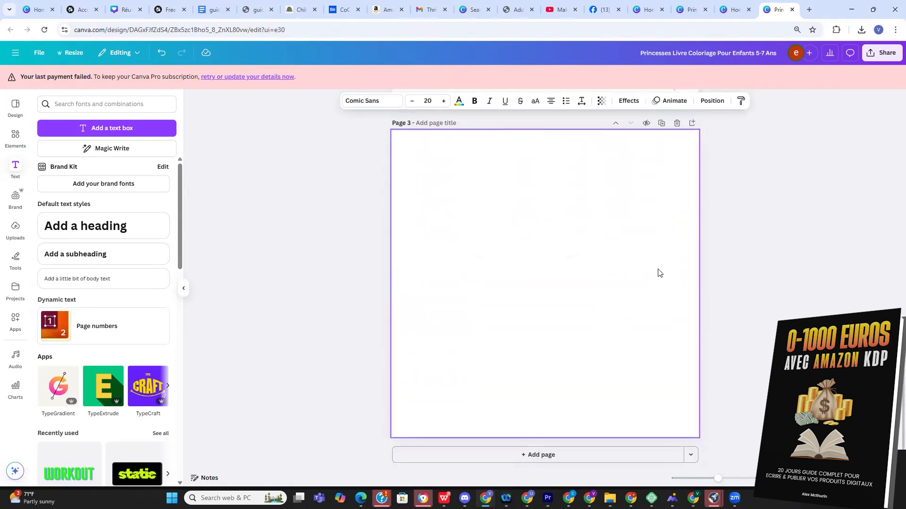
scroll(601, 278, "up", 3)
scroll(599, 278, "down", 3)
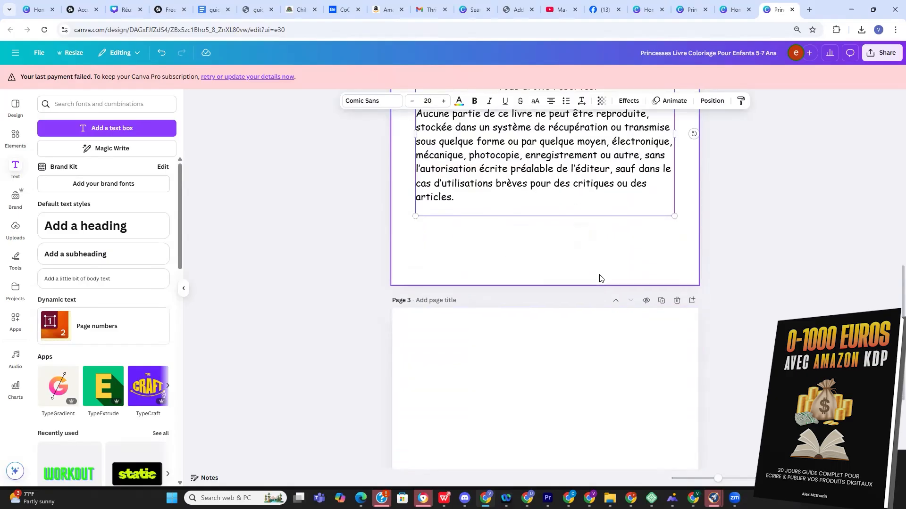
scroll(593, 282, "up", 3)
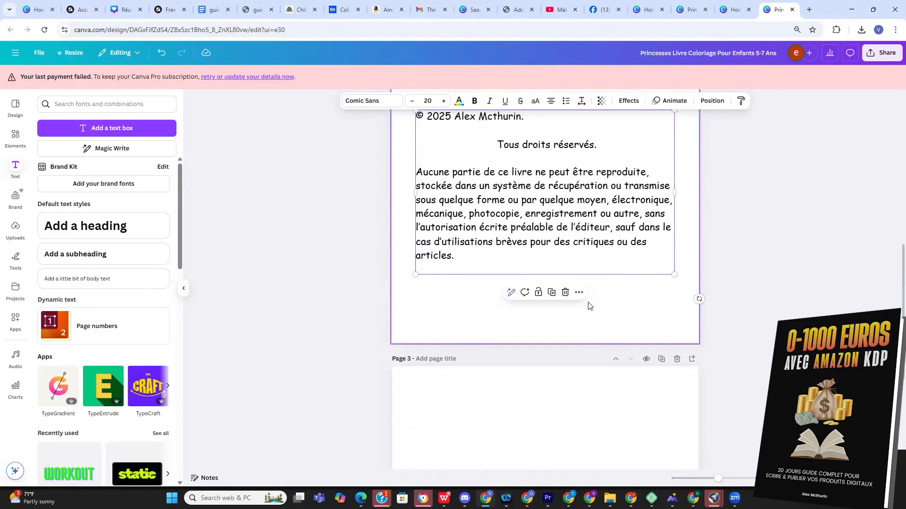
scroll(584, 304, "down", 3)
left_click(485, 455)
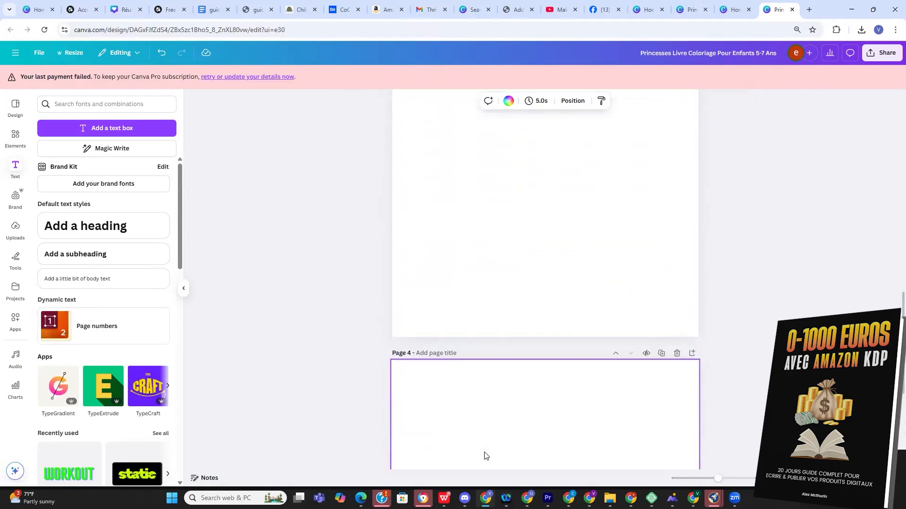
Search the graphic elements for "princess" and look through the results for black-and-white line art
scroll(457, 359, "up", 2)
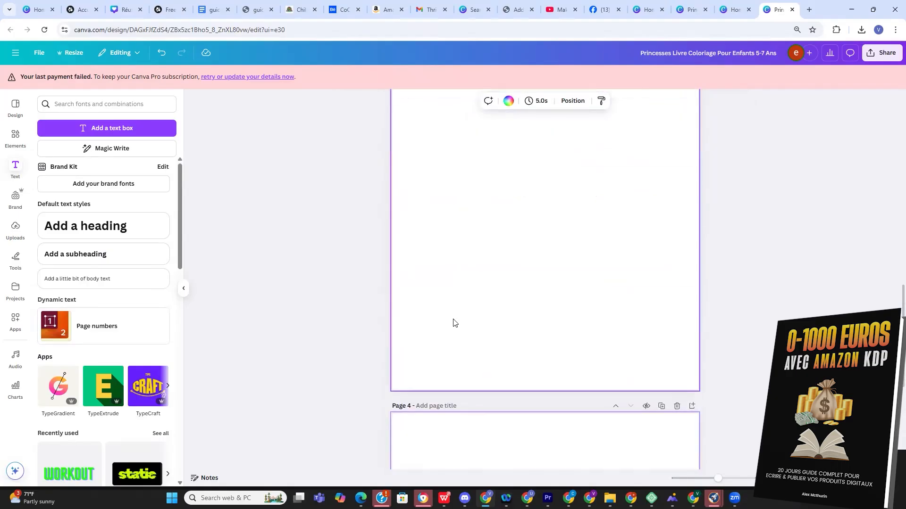
left_click(14, 136)
left_click(38, 104)
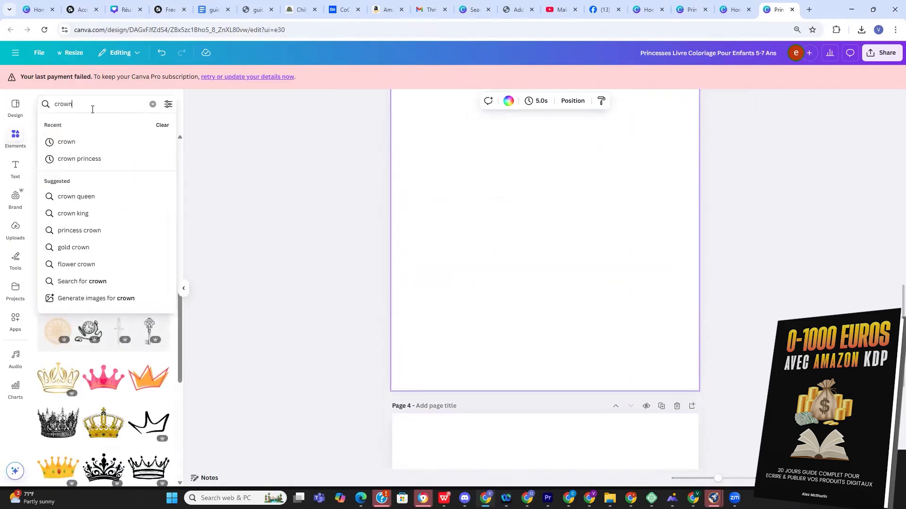
type("princess")
key("Return")
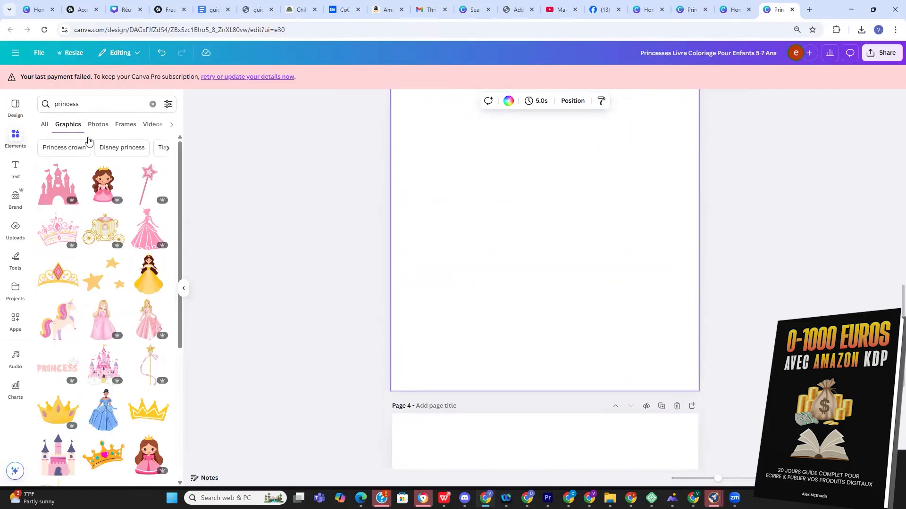
scroll(233, 290, "down", 4)
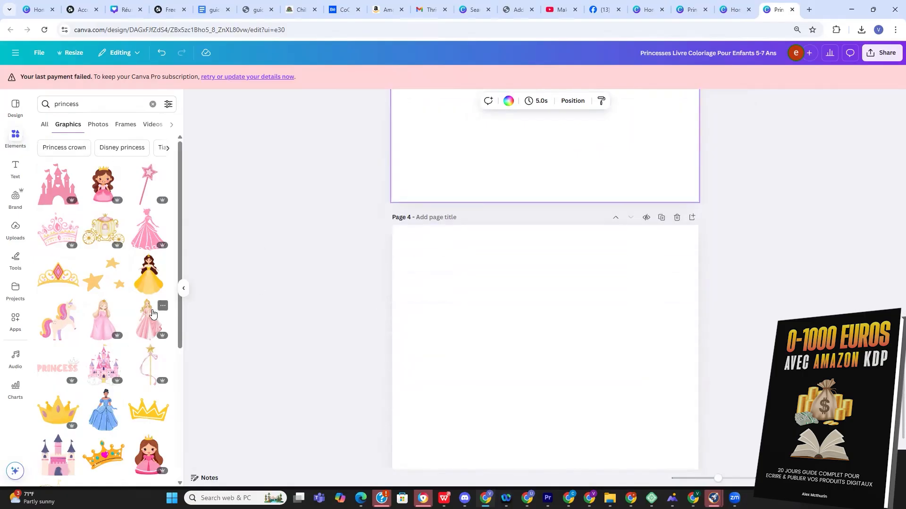
scroll(152, 313, "down", 6)
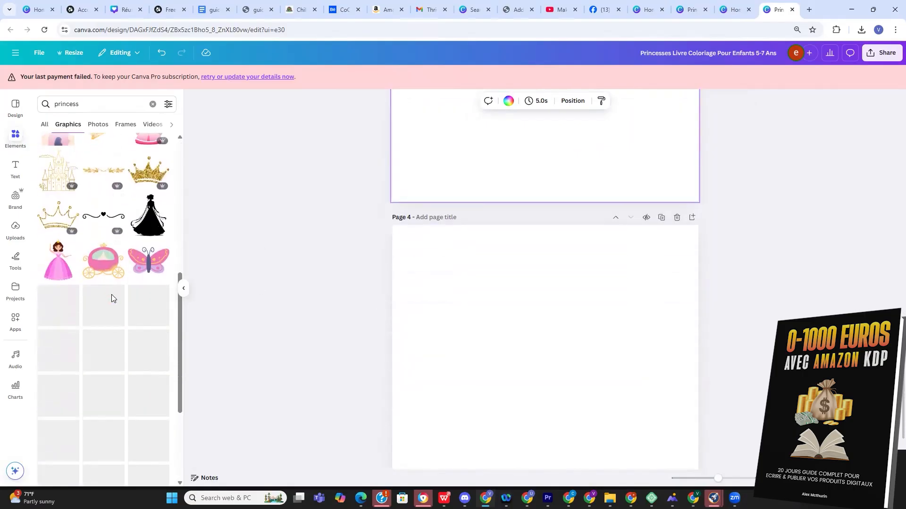
scroll(219, 304, "down", 2)
scroll(604, 300, "up", 7)
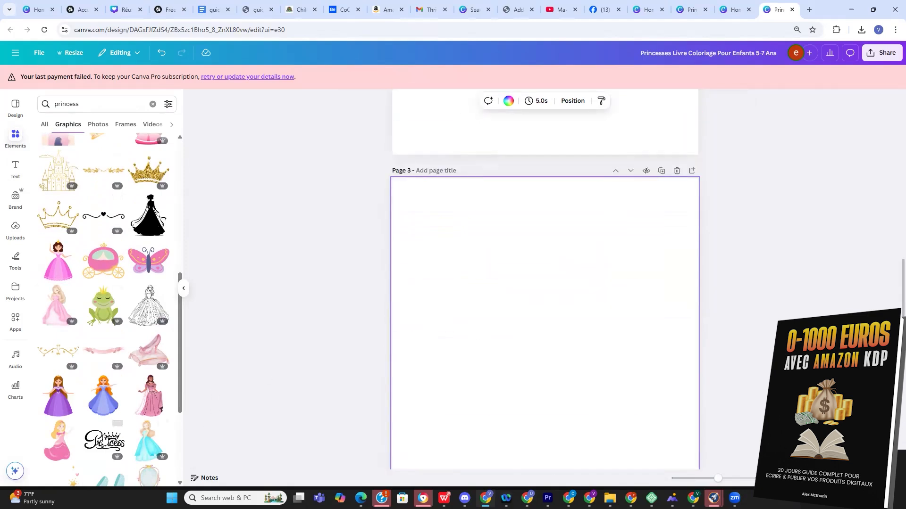
Try out the Princess lettering and the ball-gown princess sketch on page 3, deleting each one
left_click(106, 453)
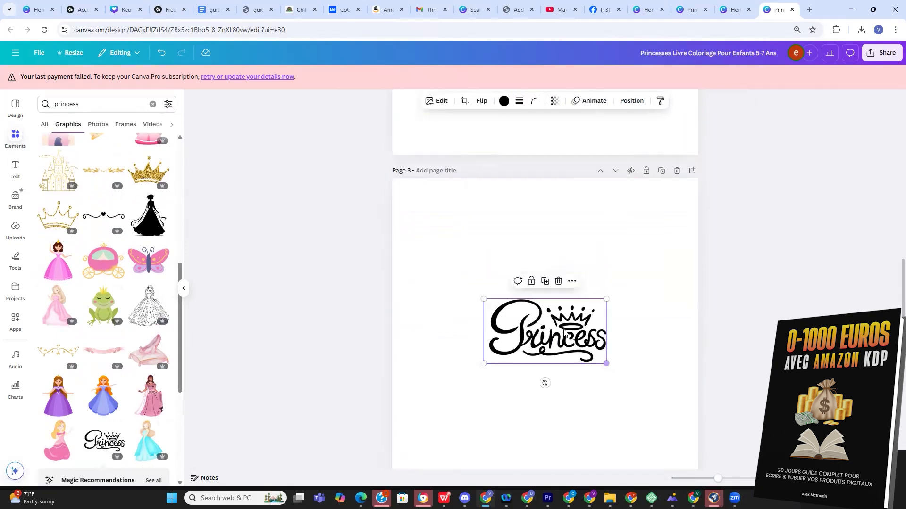
left_click_drag(562, 329, 541, 280)
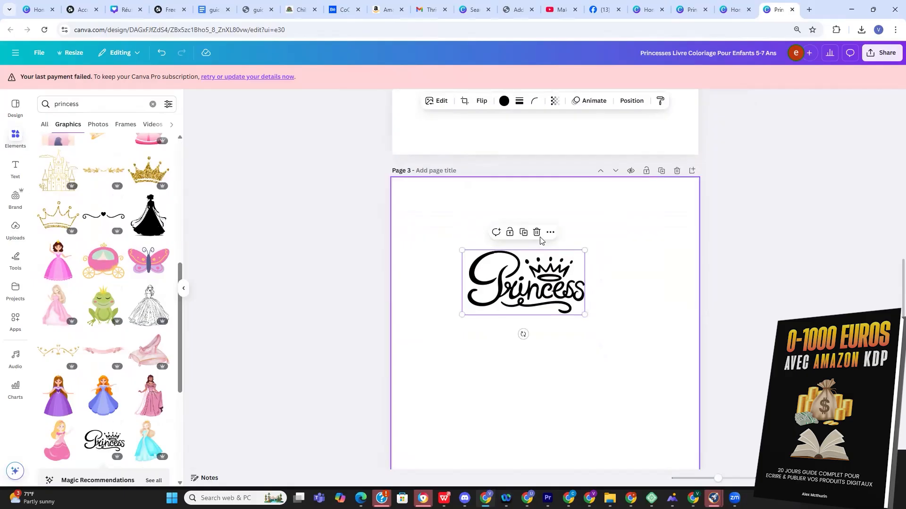
left_click(537, 232)
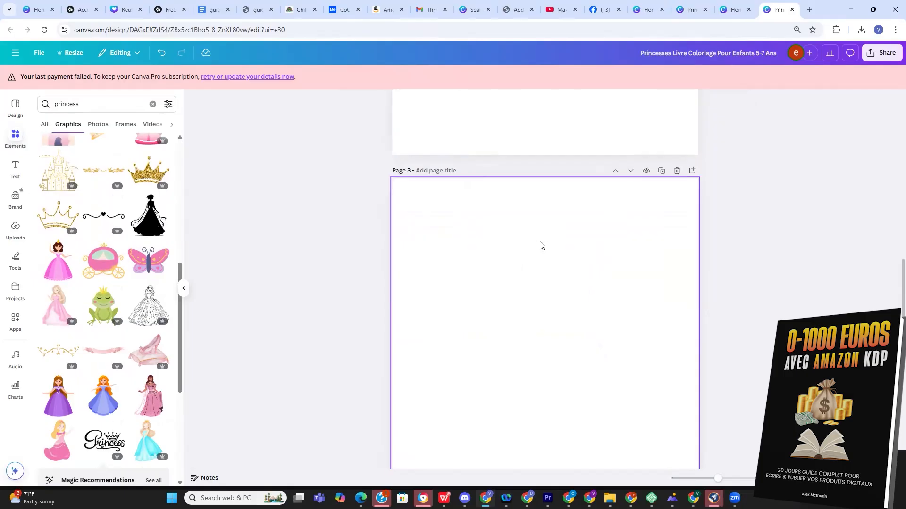
left_click(145, 309)
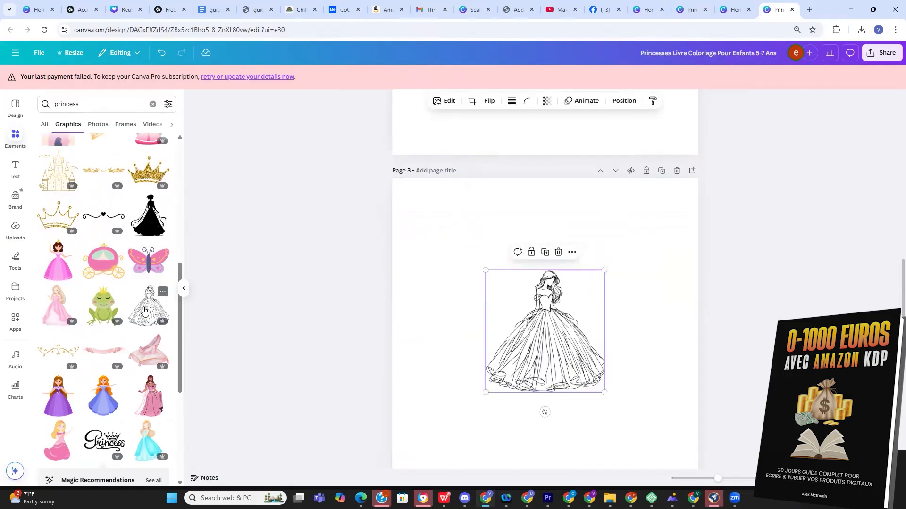
left_click(558, 252)
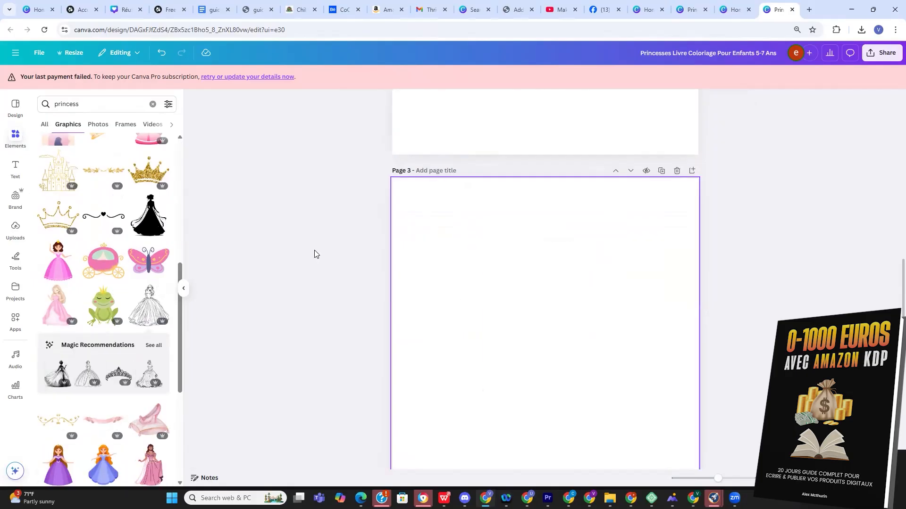
Examine the full set of magic recommendations for line-art princess drawings and return to the search results
left_click(153, 345)
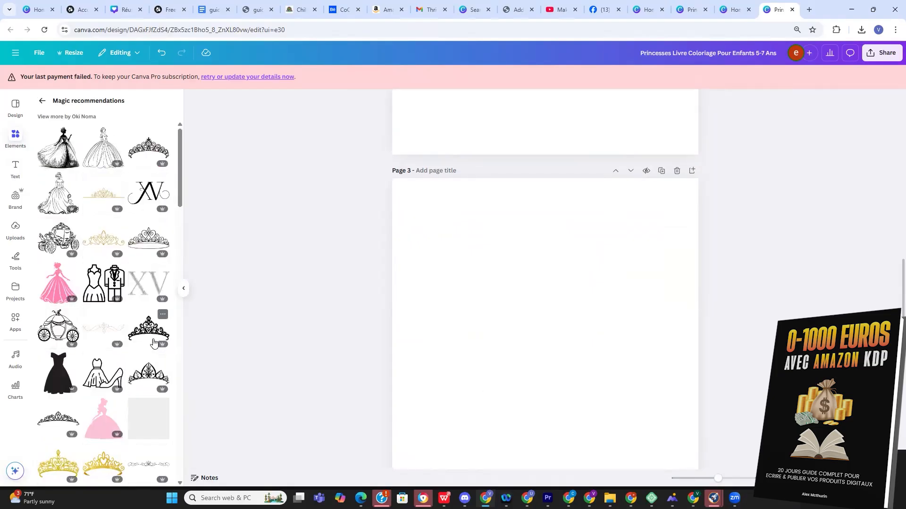
scroll(153, 343, "down", 10)
scroll(150, 345, "down", 5)
scroll(150, 345, "down", 6)
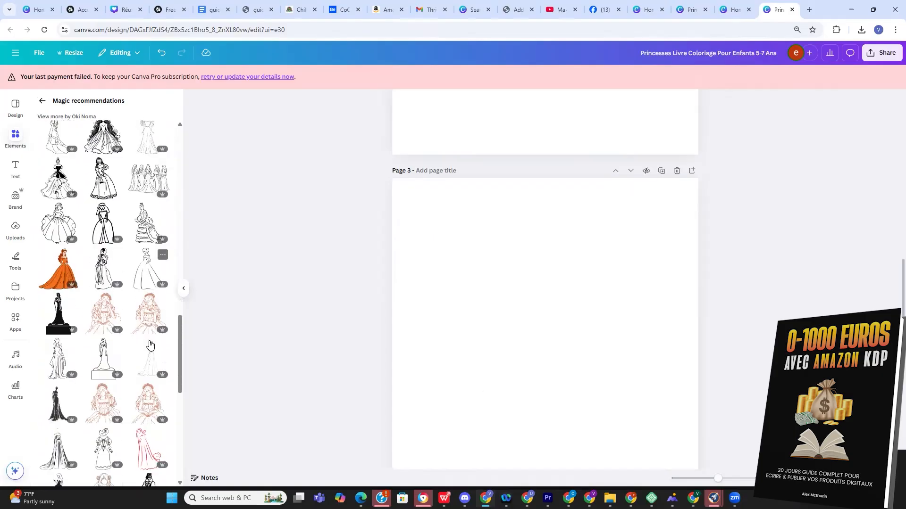
scroll(150, 345, "down", 2)
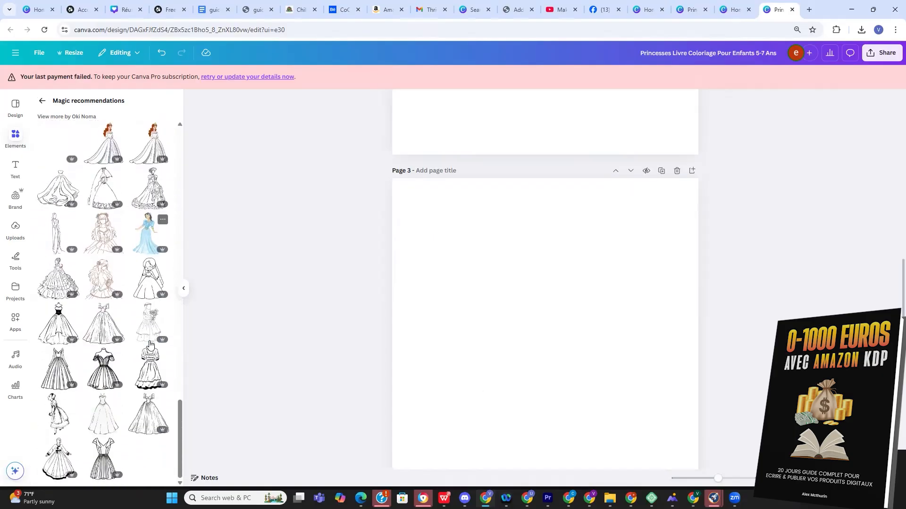
scroll(150, 345, "up", 4)
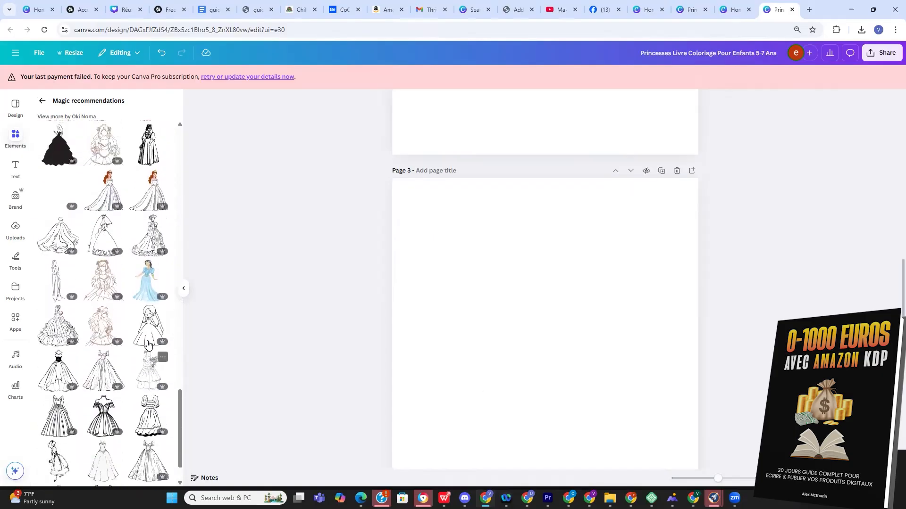
left_click(40, 104)
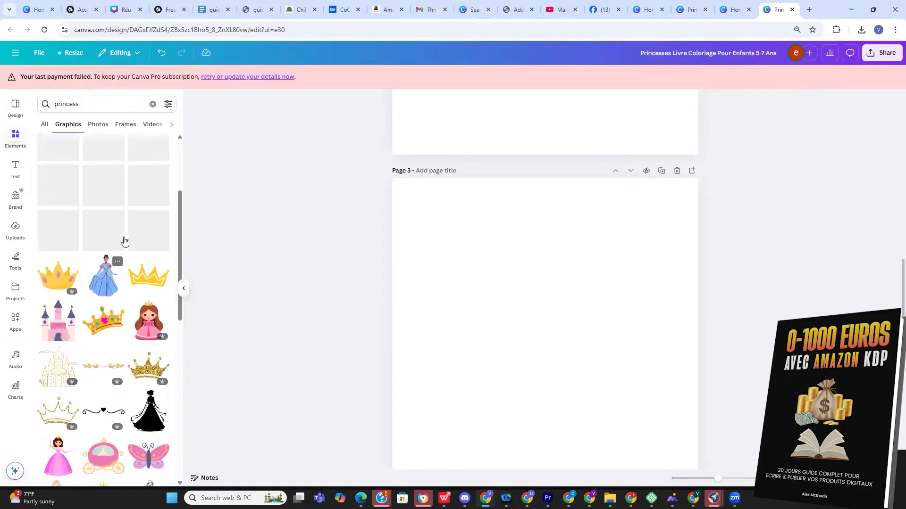
Search the graphics for "princess illustrations" and add the long-haired line-art princess with a tiara to page 3
left_click(106, 105)
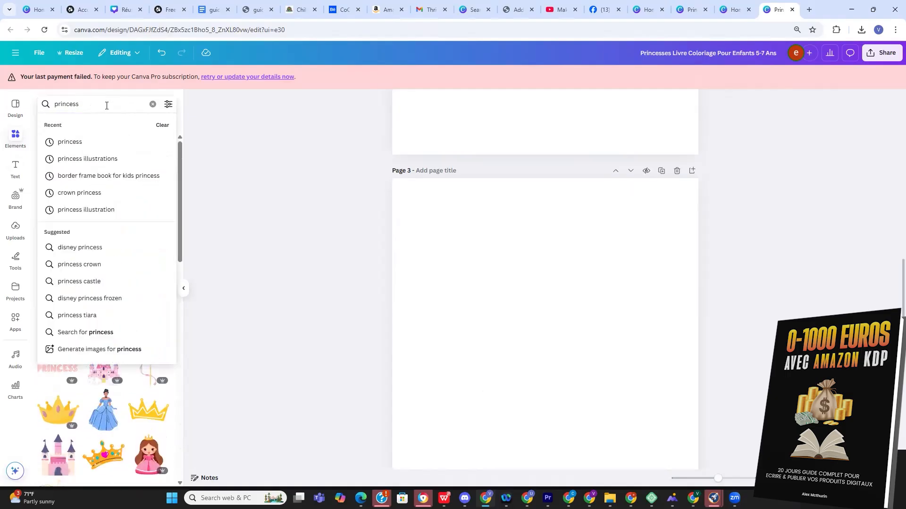
type("illus")
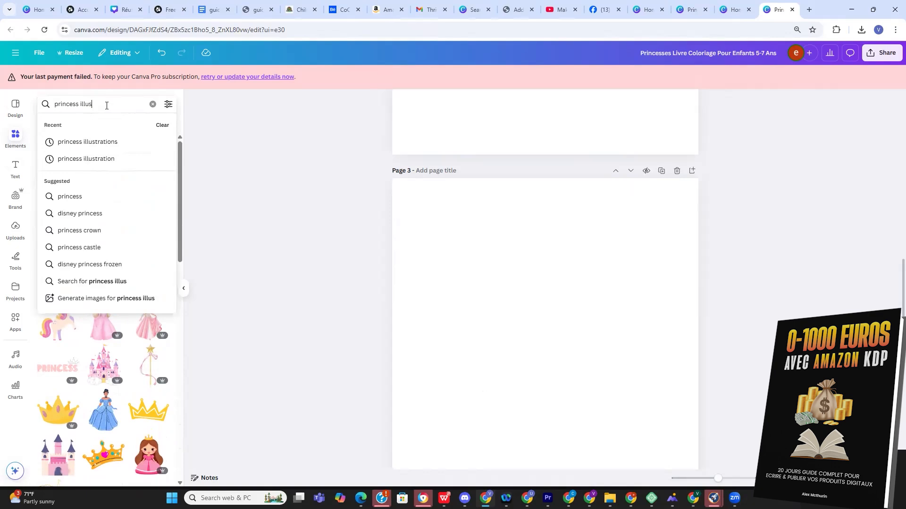
type("trations")
key("Return")
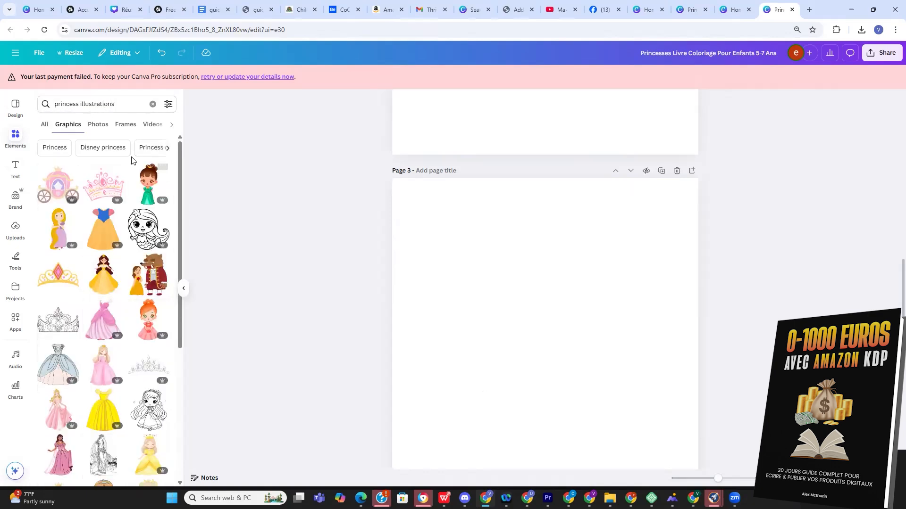
scroll(152, 364, "down", 3)
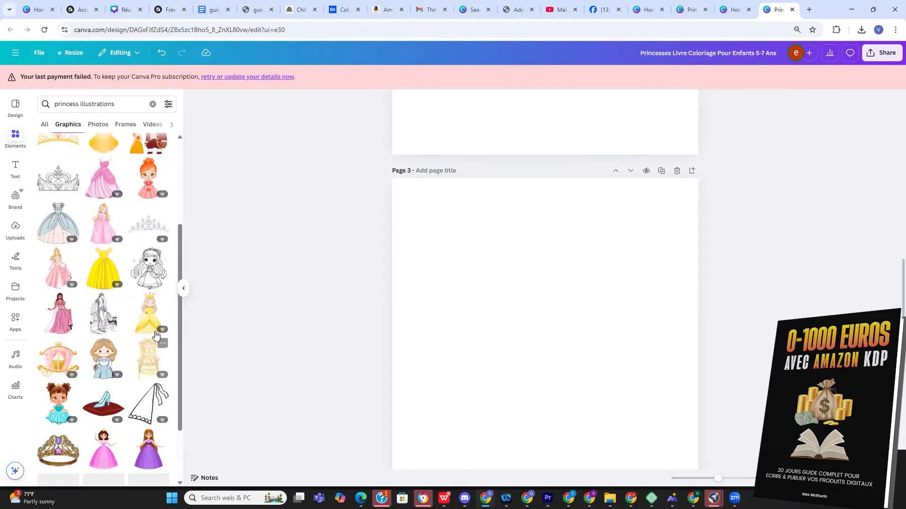
left_click(148, 268)
Enlarge the line-art princess to nearly fill page 3 and position it near the page centre
scroll(684, 385, "up", 4)
scroll(684, 385, "up", 3)
scroll(546, 303, "down", 6)
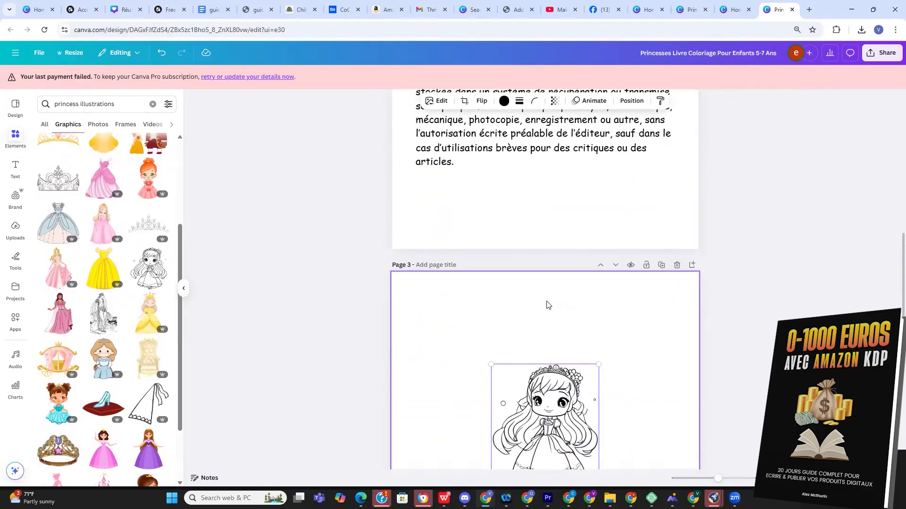
left_click_drag(599, 272, 661, 199)
left_click_drag(645, 381, 654, 440)
left_click_drag(604, 364, 680, 328)
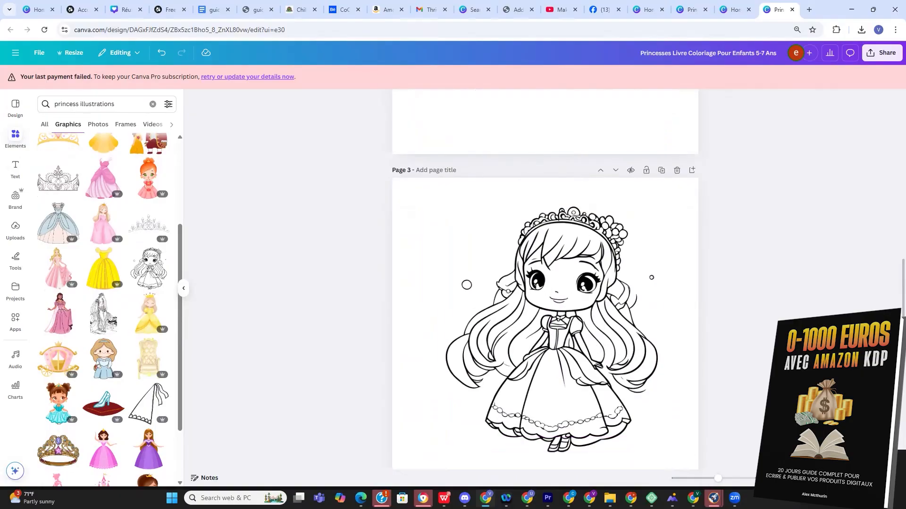
Add another page after page 4, leaving page 4 blank behind the princess drawing
scroll(689, 307, "down", 5)
scroll(540, 186, "up", 8)
left_click(569, 280)
scroll(569, 280, "down", 5)
scroll(540, 310, "down", 5)
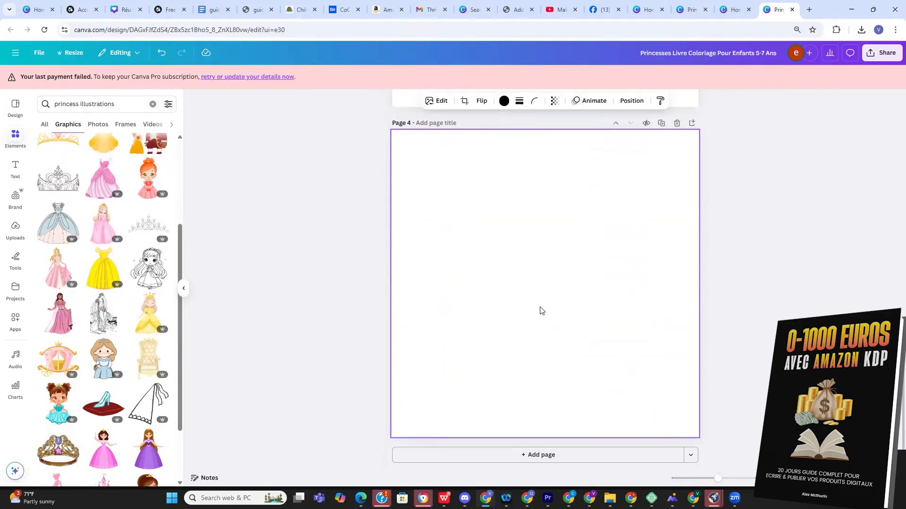
scroll(519, 284, "up", 1)
scroll(489, 225, "down", 1)
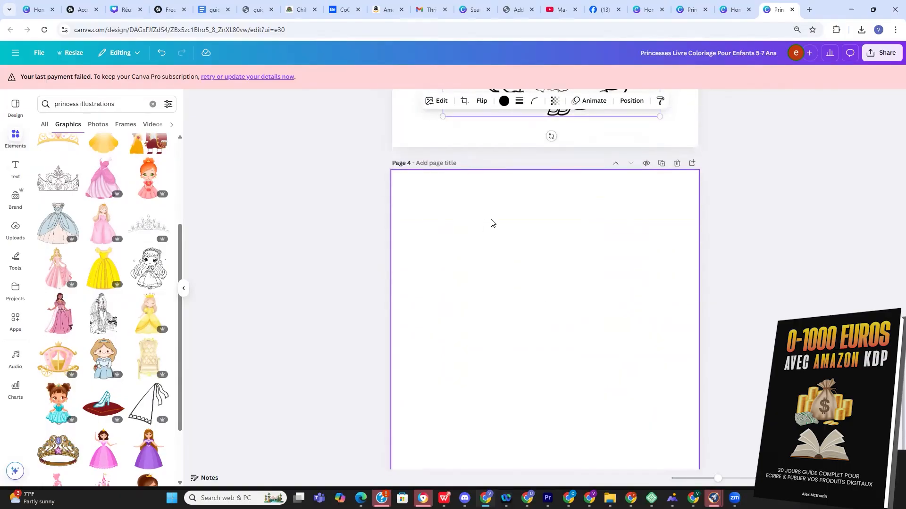
left_click(494, 456)
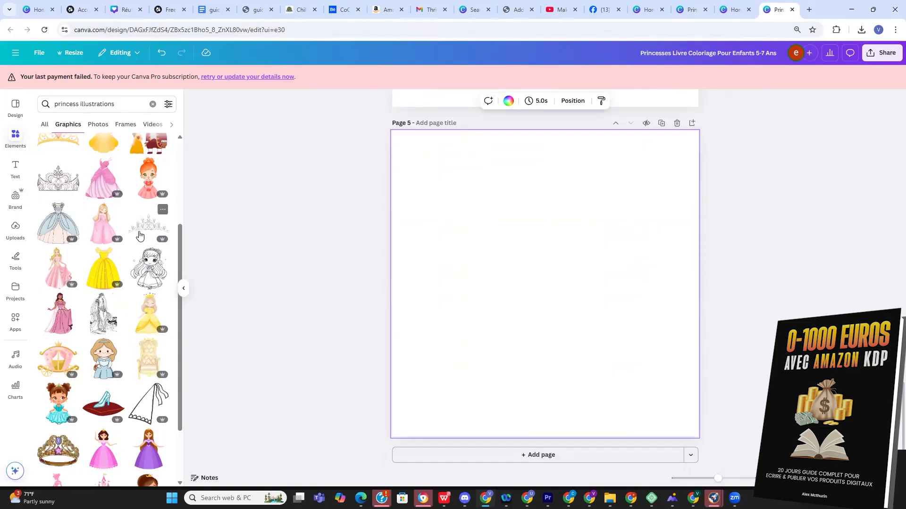
Add the line-art mermaid princess with crown and bubbles from the search results to page 5
scroll(140, 241, "down", 3)
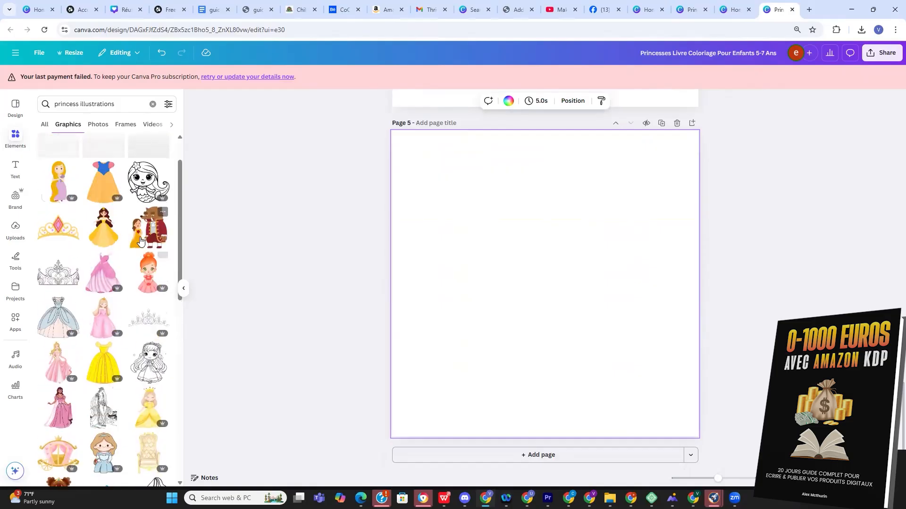
scroll(140, 247, "down", 6)
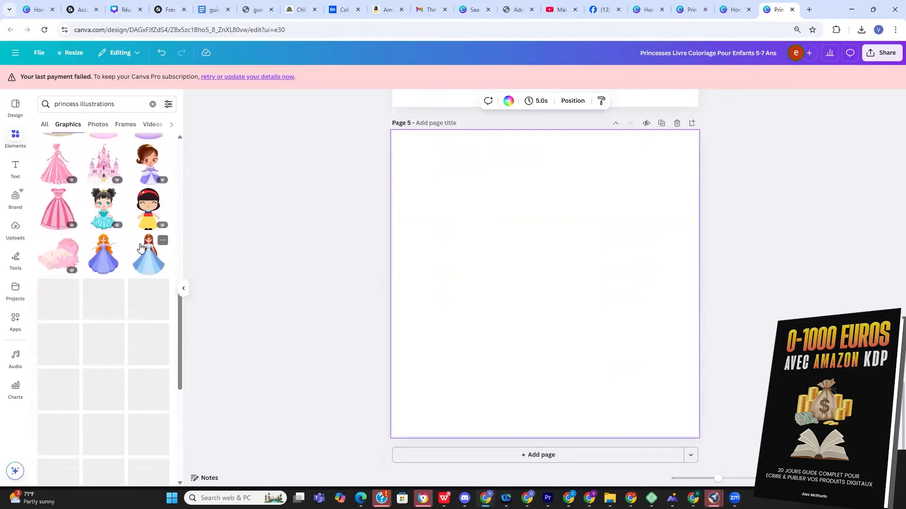
scroll(140, 247, "down", 10)
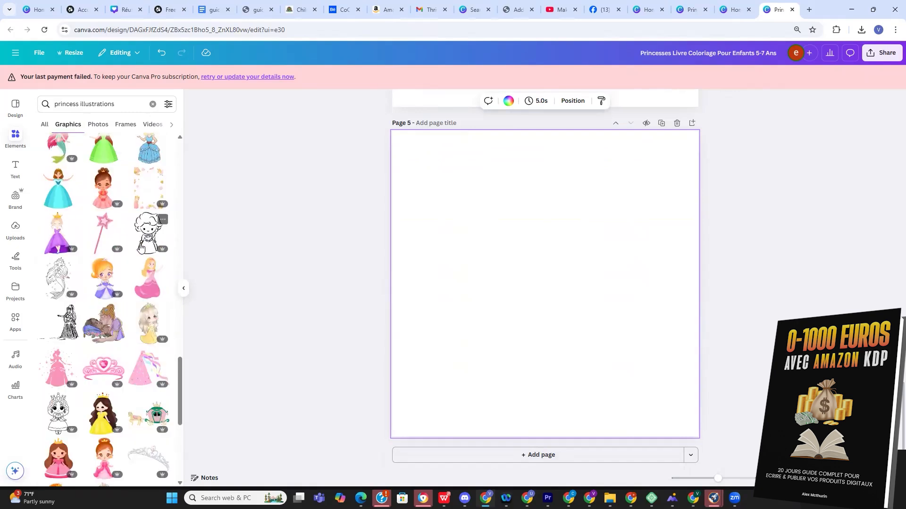
left_click(65, 278)
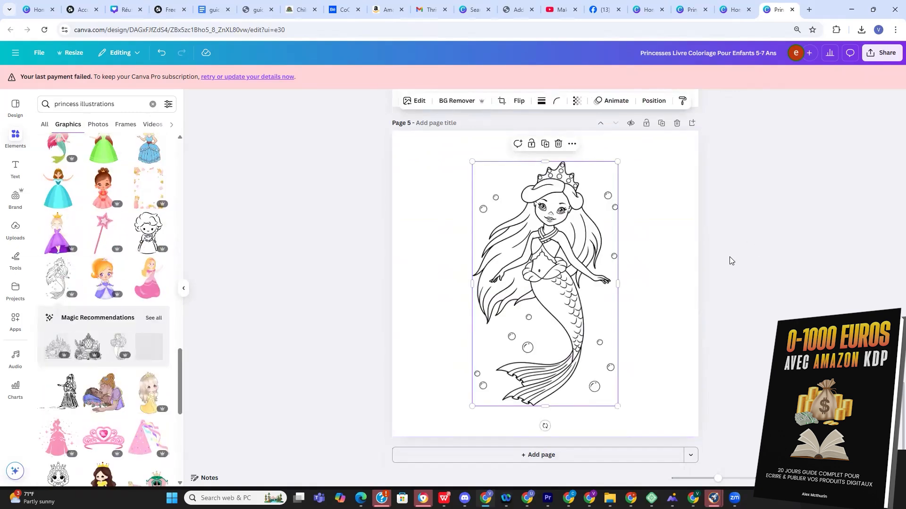
Add two pages after the mermaid princess, leaving page 6 blank behind the drawing
left_click(460, 368)
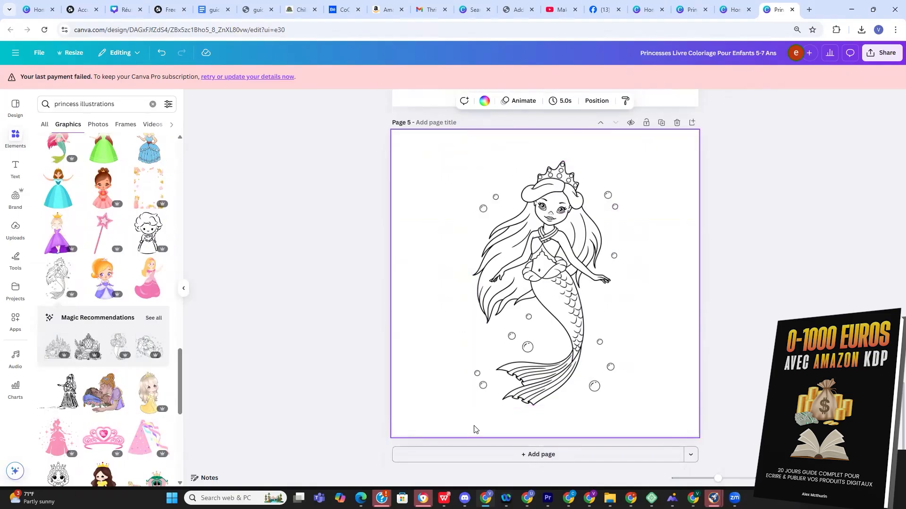
left_click(487, 455)
left_click(486, 455)
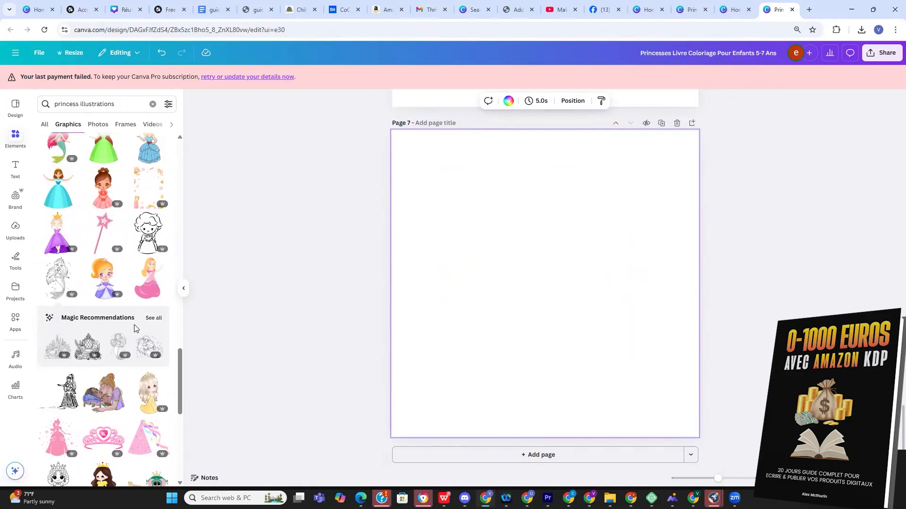
Show all Magic Recommendations, add the line-art underwater castle to page 7, then enlarge and centre it to nearly fill the page
left_click(153, 318)
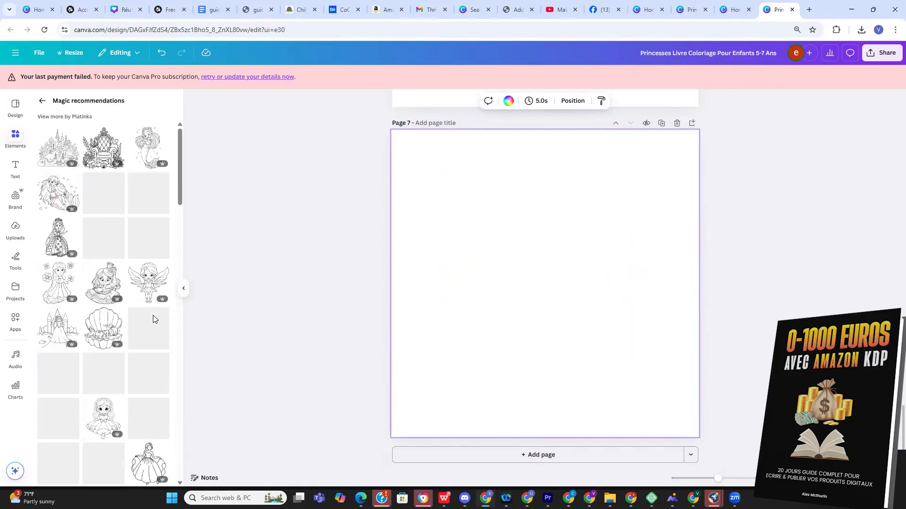
left_click(65, 161)
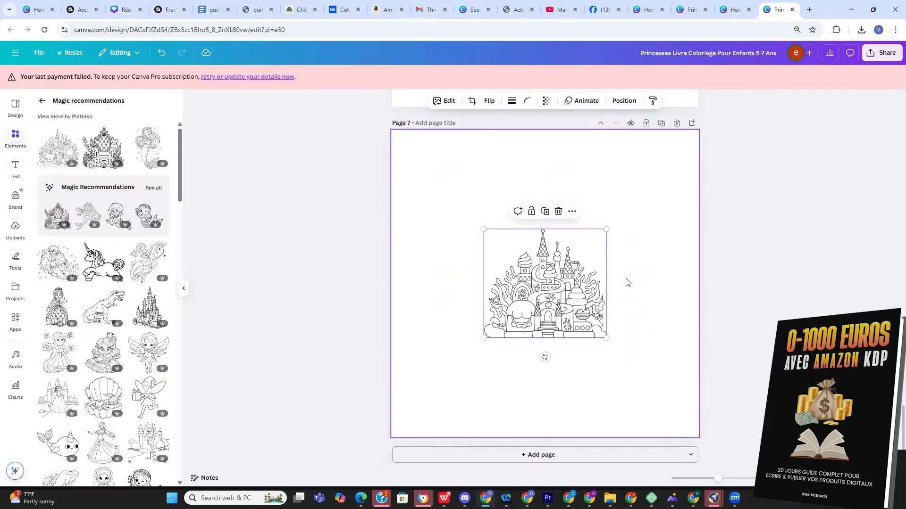
left_click_drag(606, 229, 714, 159)
left_click_drag(635, 246, 577, 278)
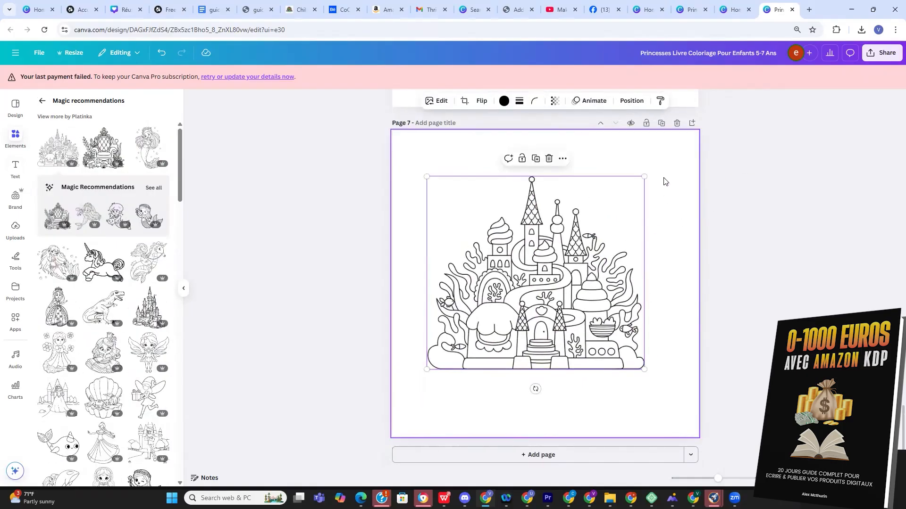
left_click_drag(644, 177, 671, 154)
left_click_drag(572, 278, 575, 290)
Add pages 8 and 9, leave page 8 blank, and place the line-art princess reading a book on page 9, enlarged and centred
left_click(507, 456)
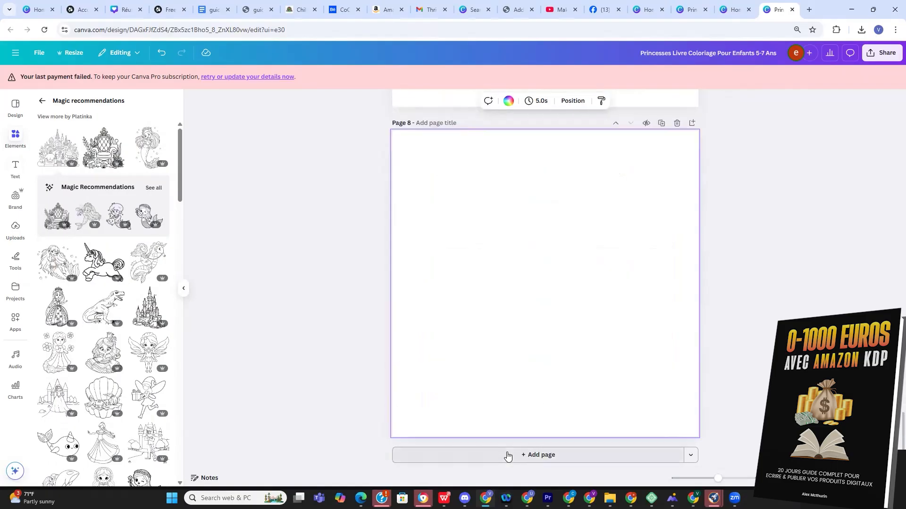
left_click(507, 455)
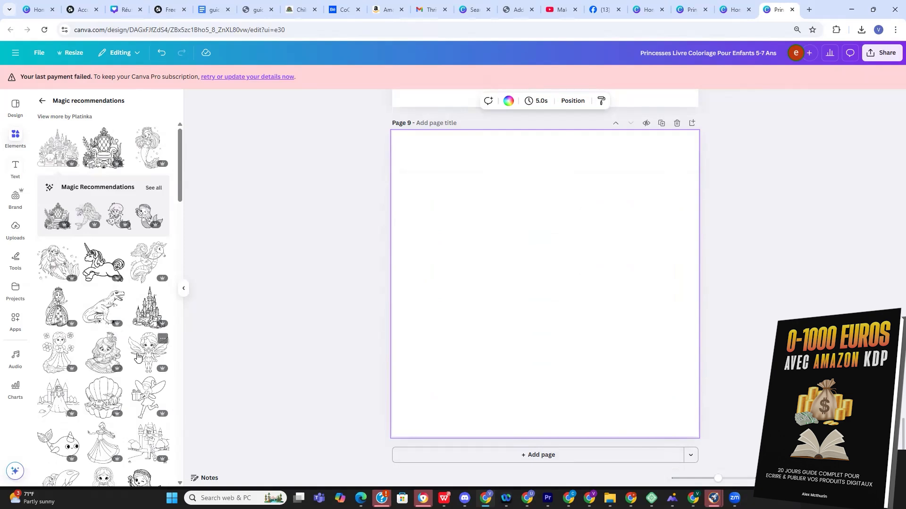
left_click(107, 351)
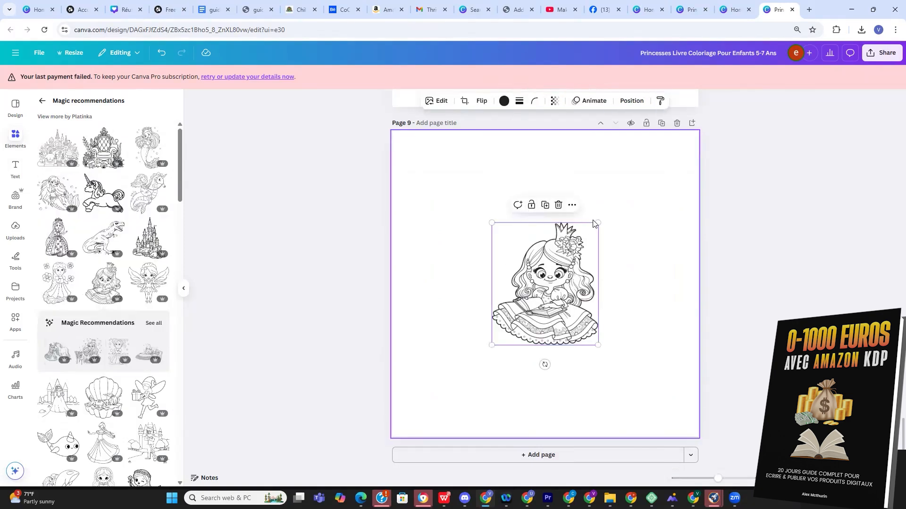
left_click_drag(597, 223, 696, 128)
left_click_drag(619, 203, 571, 260)
Add pages 10 and 11, leave page 10 blank, and place the princess in front of a castle on page 11, enlarged and roughly centred
left_click(489, 455)
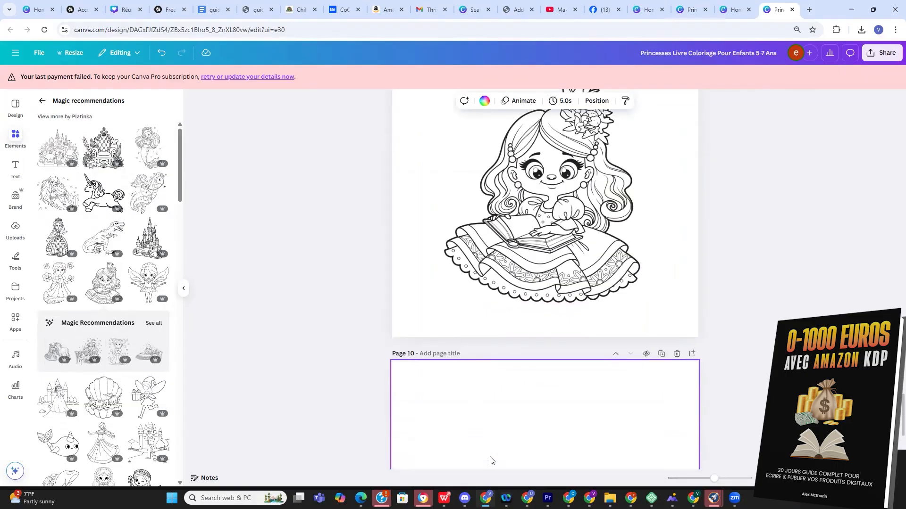
left_click(490, 458)
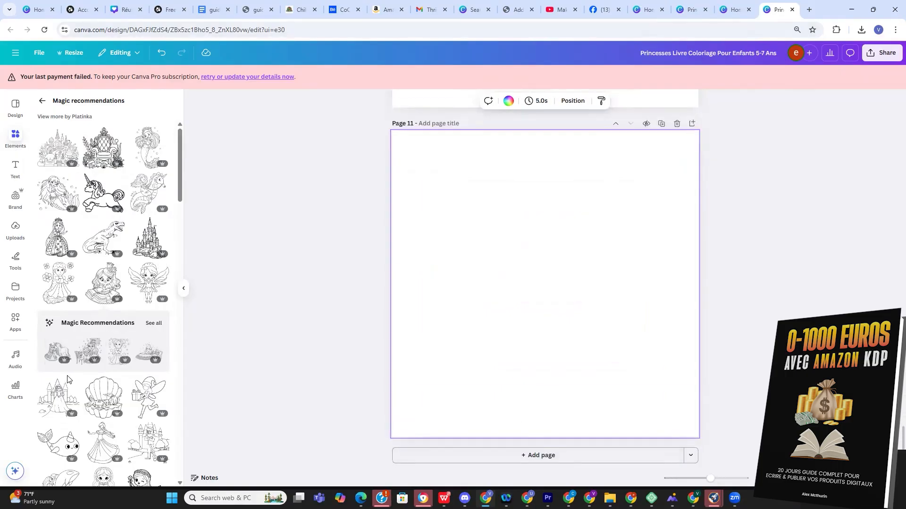
left_click(70, 395)
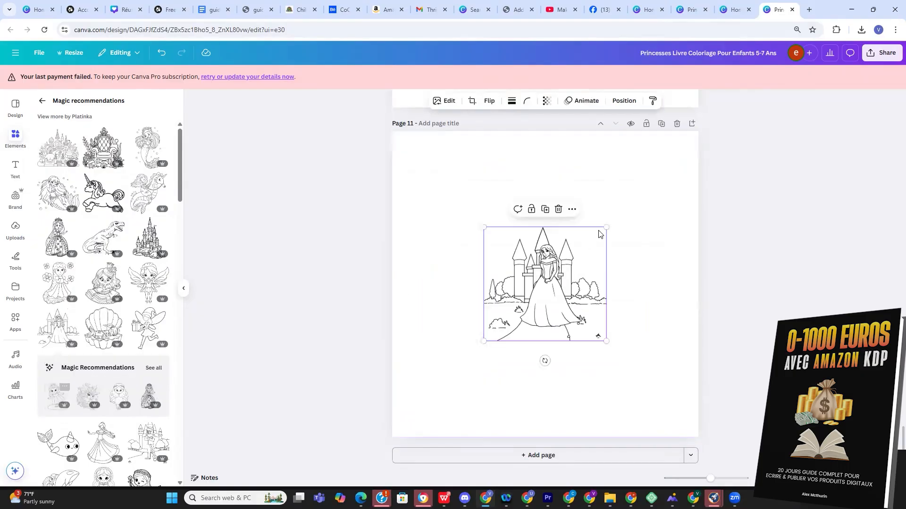
left_click_drag(602, 228, 671, 134)
left_click_drag(568, 344, 539, 380)
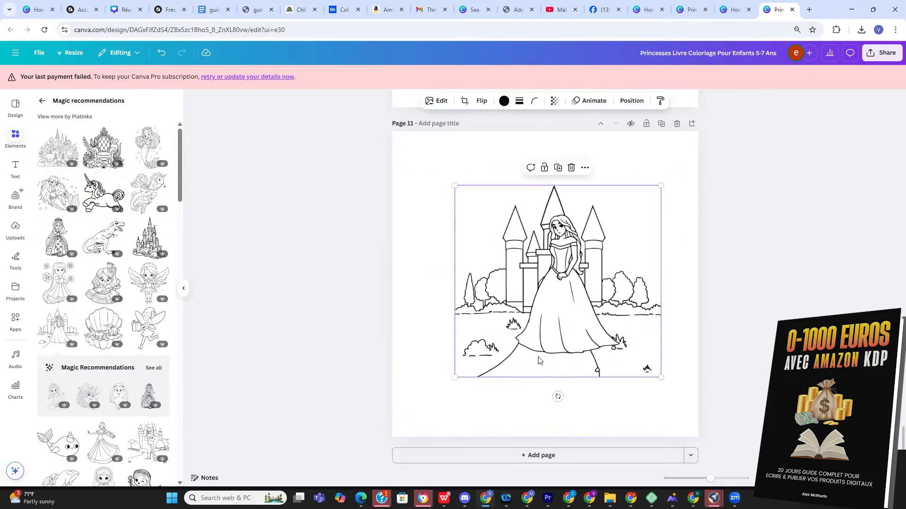
left_click_drag(454, 377, 445, 381)
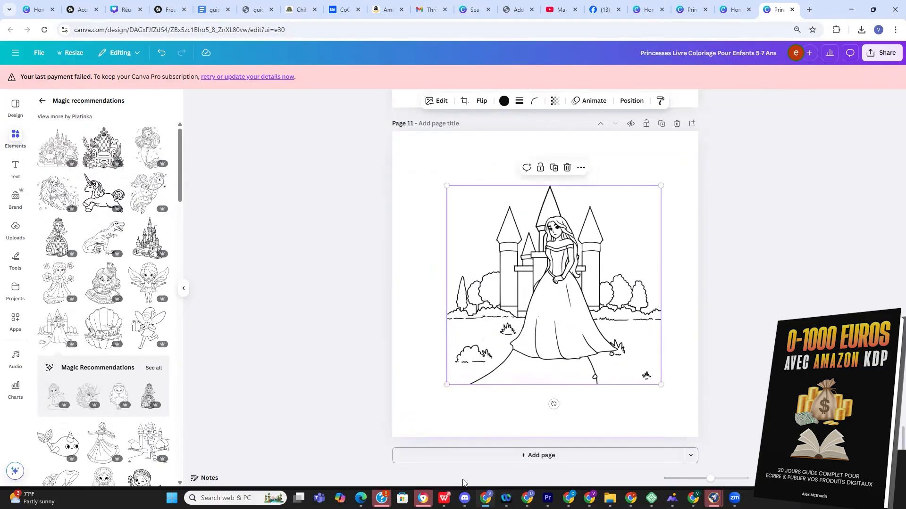
Add pages 12 and 13, leave page 12 blank, and place the line-art mermaid with pearl strands and bubbles on page 13
left_click(463, 461)
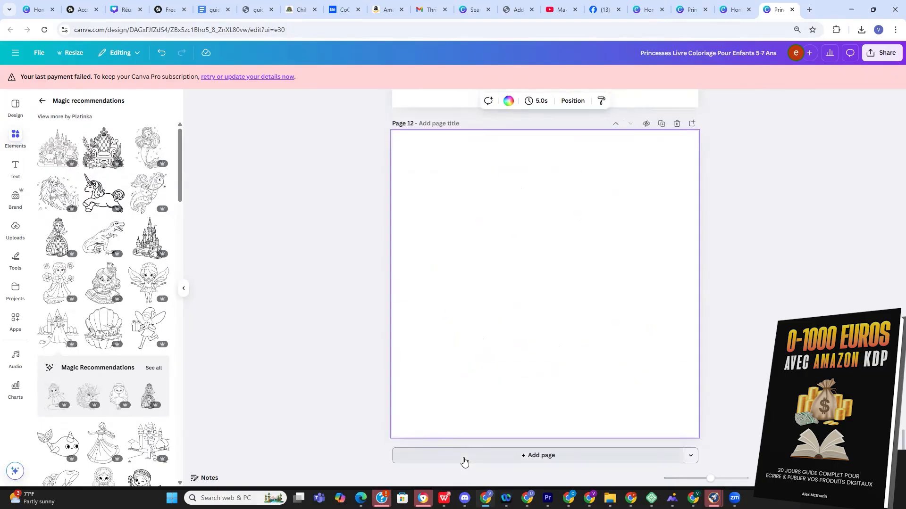
scroll(467, 436, "up", 4)
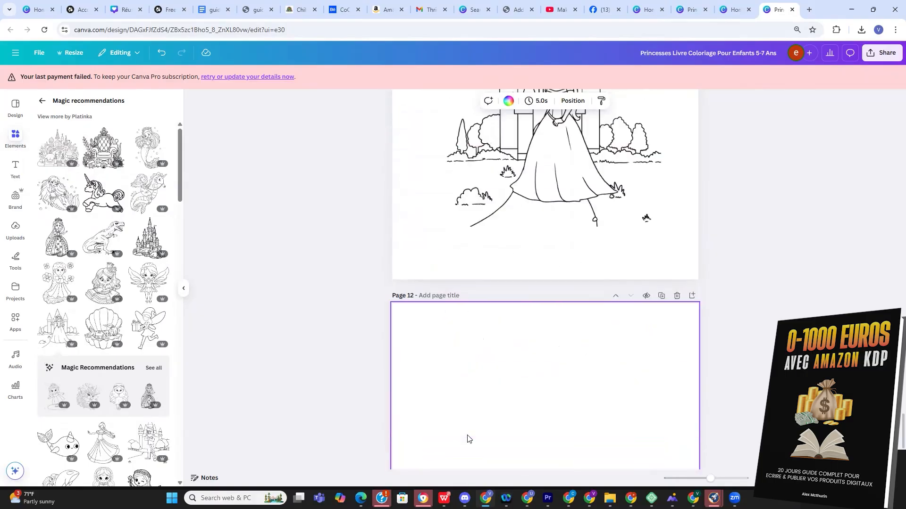
scroll(467, 435, "down", 4)
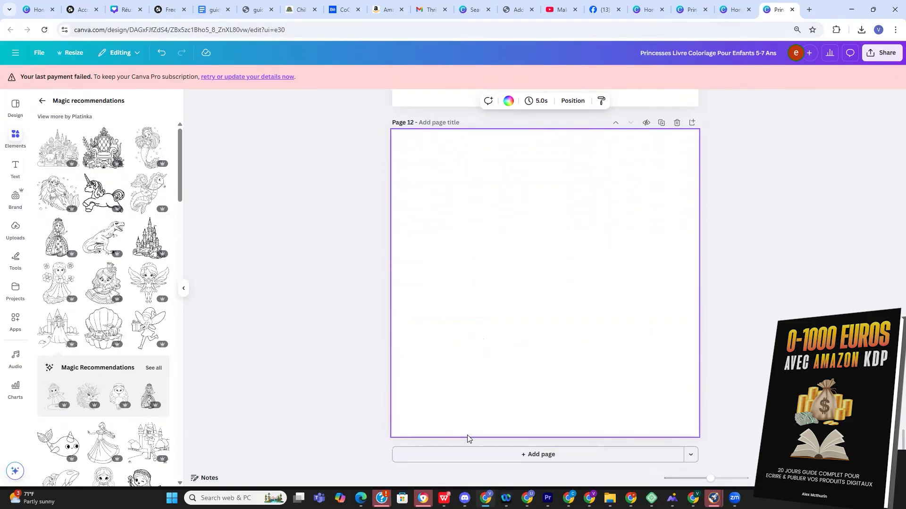
left_click(466, 454)
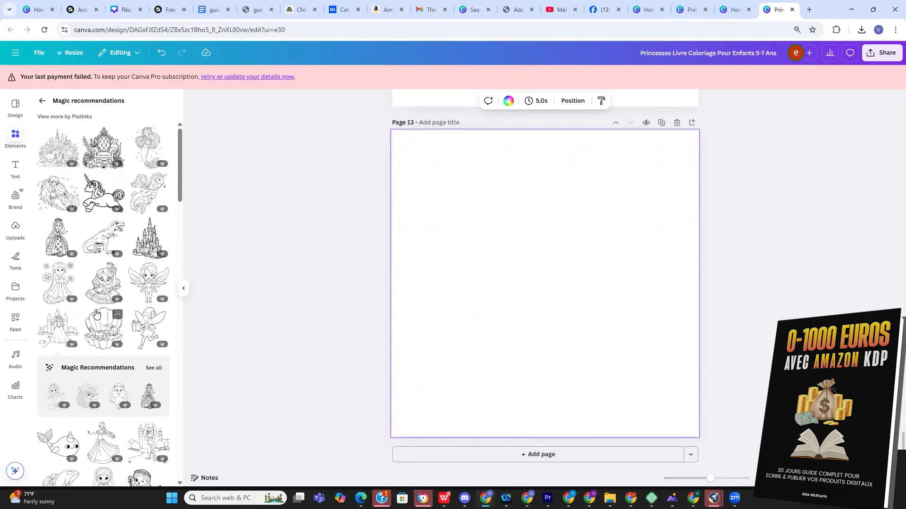
left_click(144, 161)
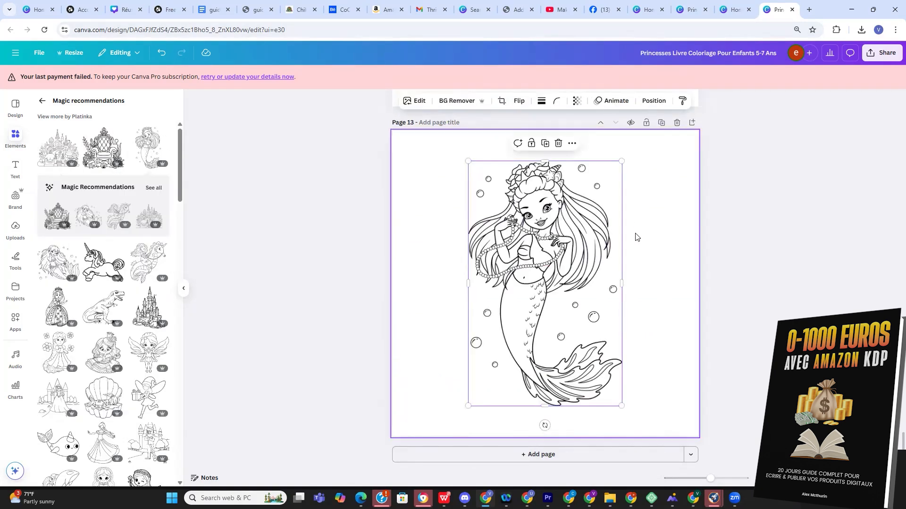
Add pages 14 and 15, leave page 14 blank, and place the dancing princess with a tiara and flowing gown on page 15
left_click(449, 460)
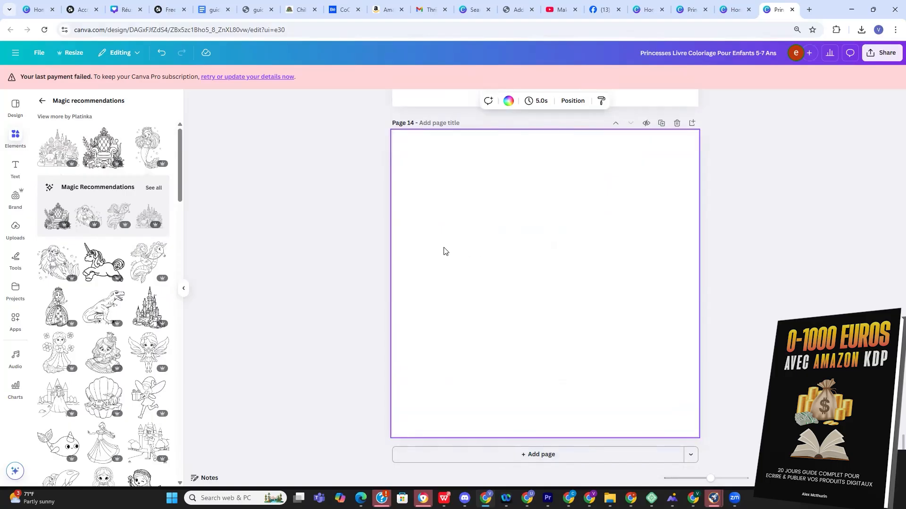
left_click(470, 459)
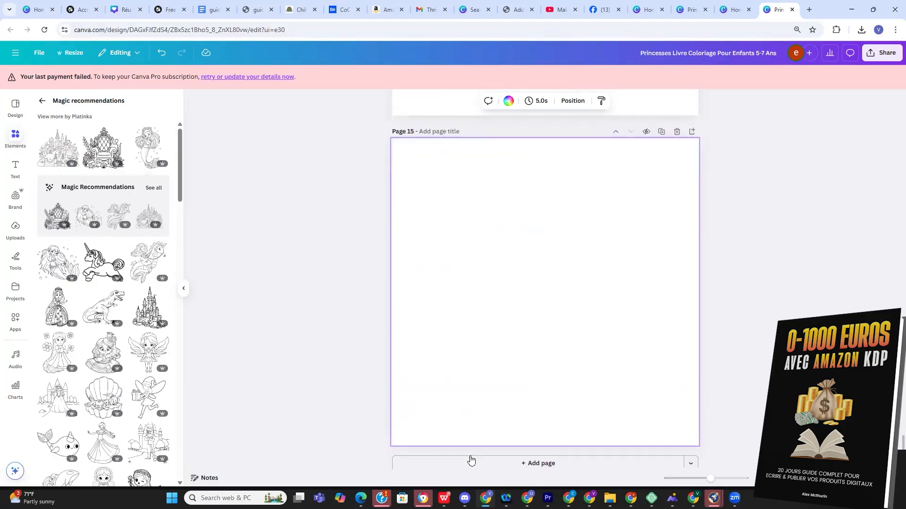
scroll(171, 240, "down", 2)
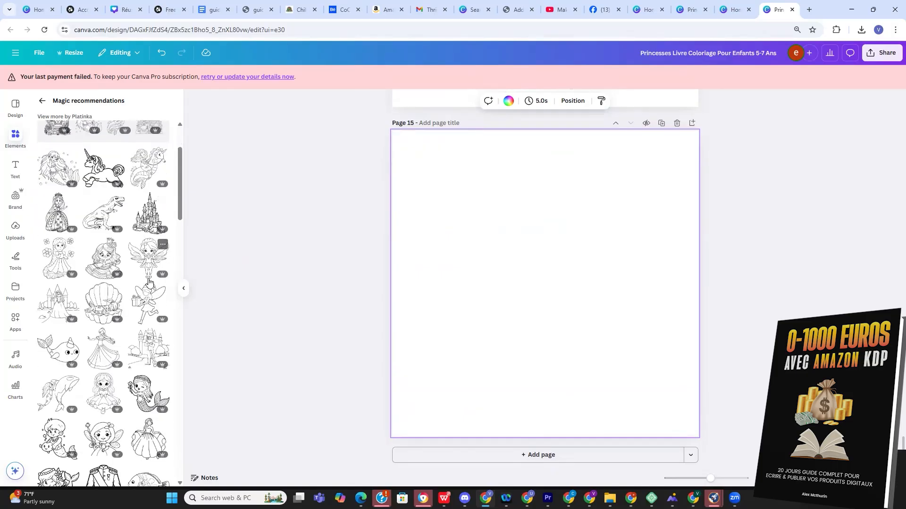
left_click(108, 337)
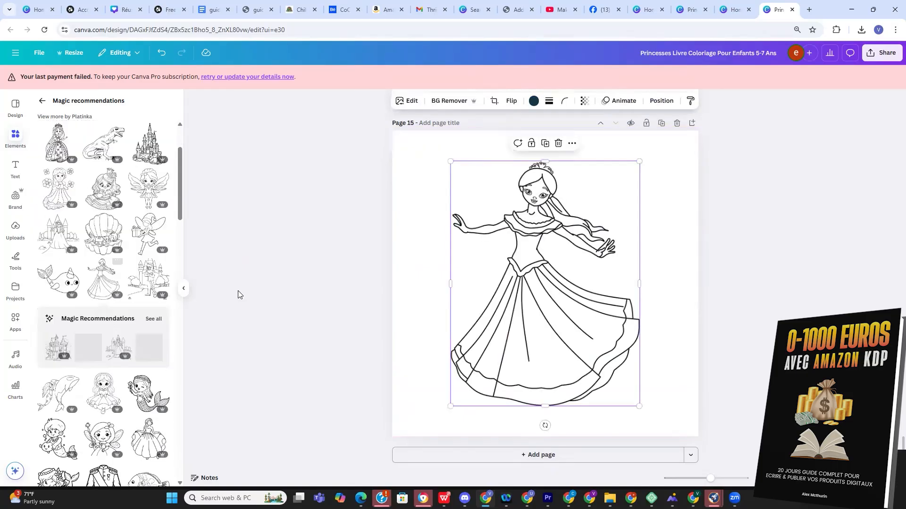
left_click(653, 228)
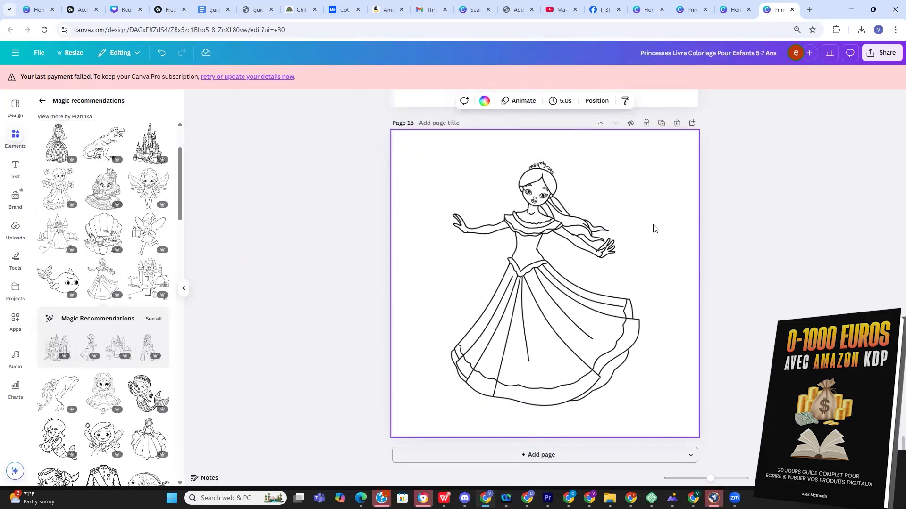
Add pages 16 and 17, leave page 16 blank, and place the crowned princess in a draped ball gown on page 17
left_click(453, 454)
left_click(455, 454)
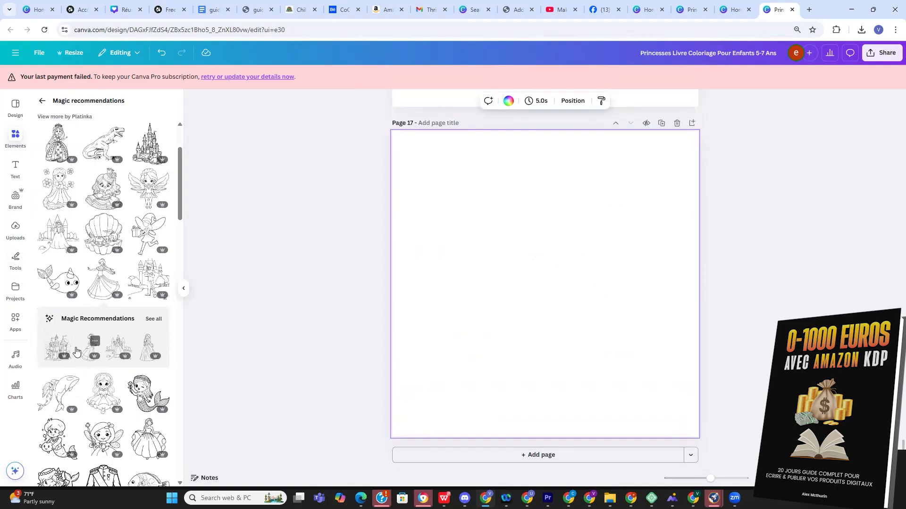
scroll(114, 386, "down", 3)
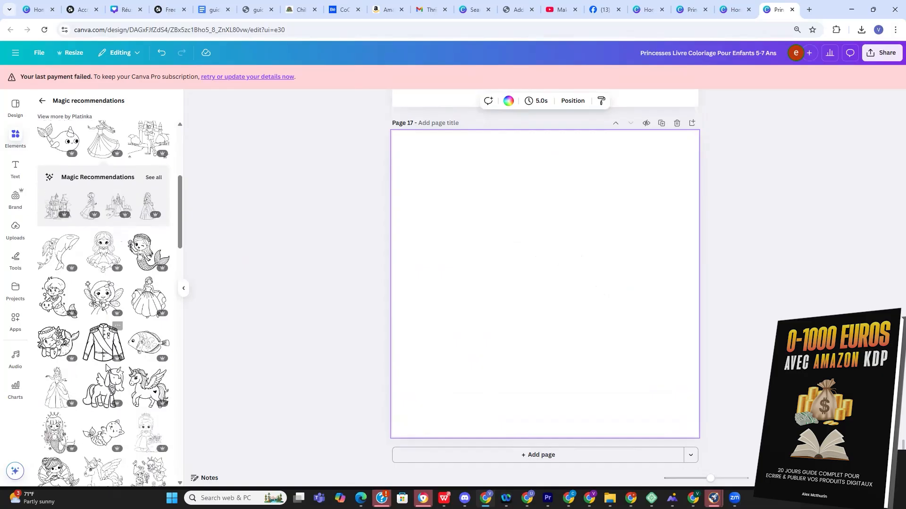
left_click(58, 391)
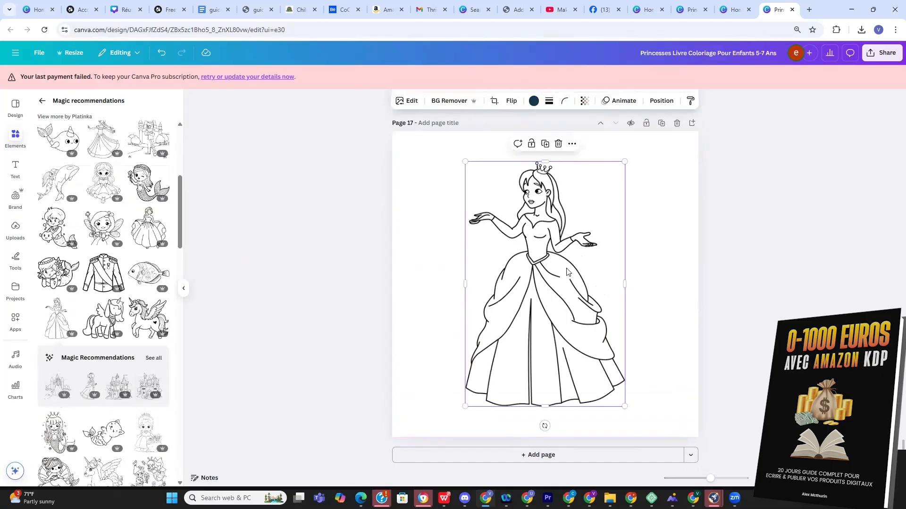
left_click(653, 241)
Add pages 18 and 19, leave page 18 blank, and place the little princess with a sack of gifts on page 19, resizing it
left_click(477, 460)
left_click(477, 460)
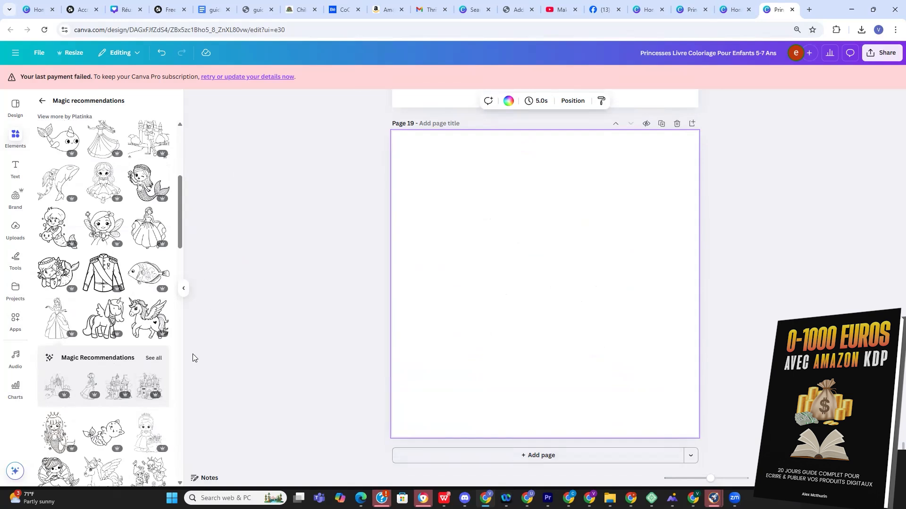
left_click(145, 422)
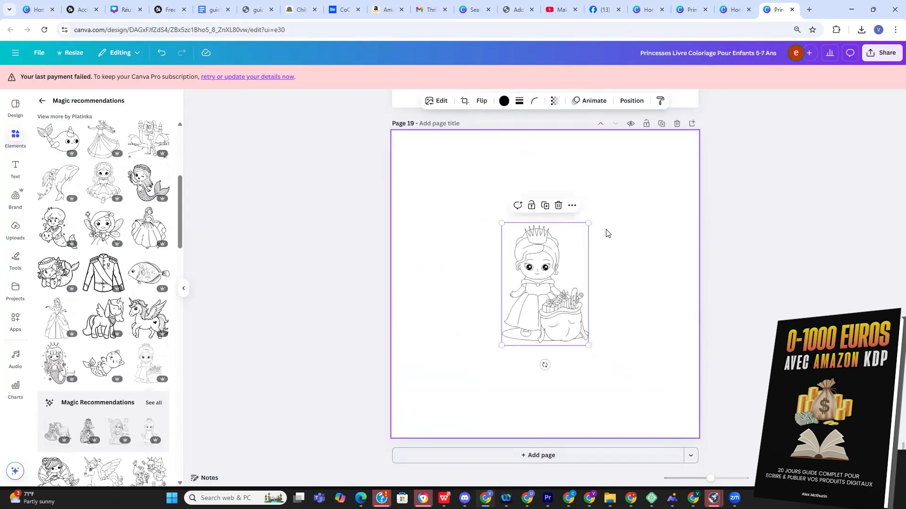
left_click_drag(590, 222, 544, 283)
Add pages 20 and 21, leave page 20 blank, and place the crowned mermaid holding a starfish on page 21
left_click(500, 456)
left_click(501, 455)
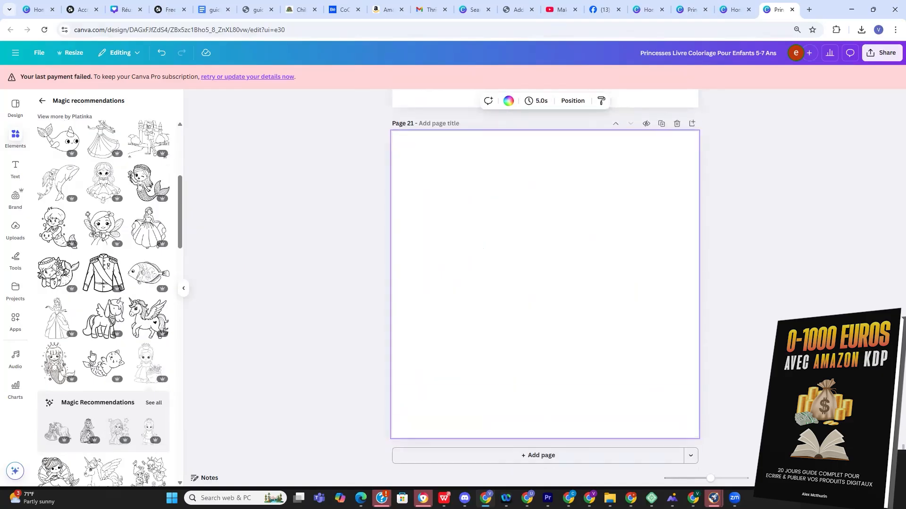
scroll(106, 329, "down", 4)
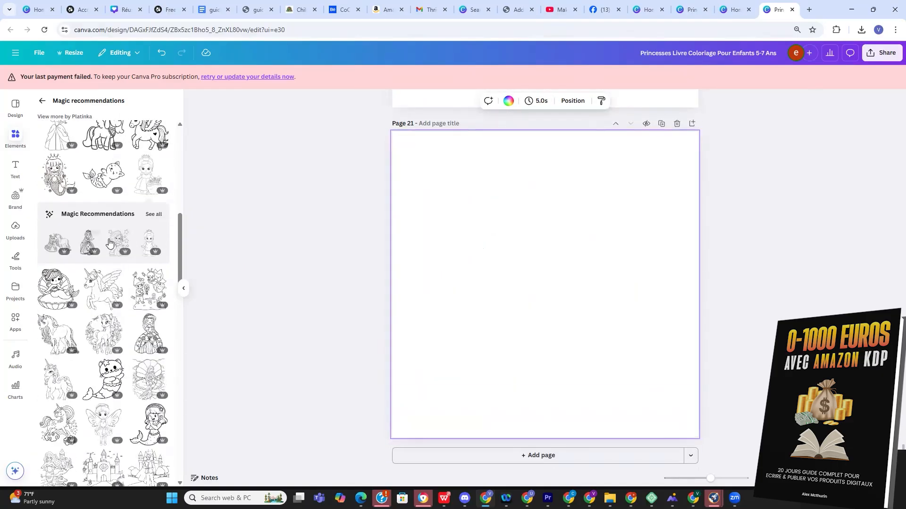
scroll(135, 281, "down", 3)
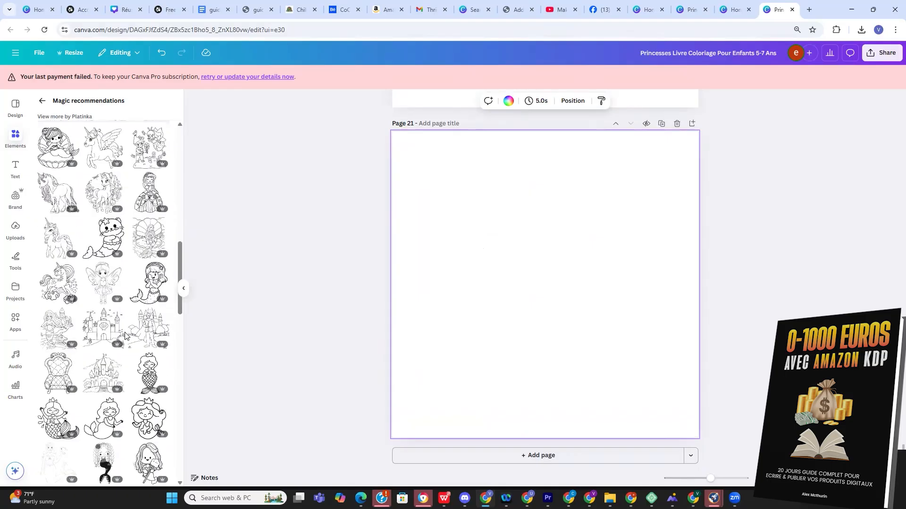
scroll(120, 412, "down", 2)
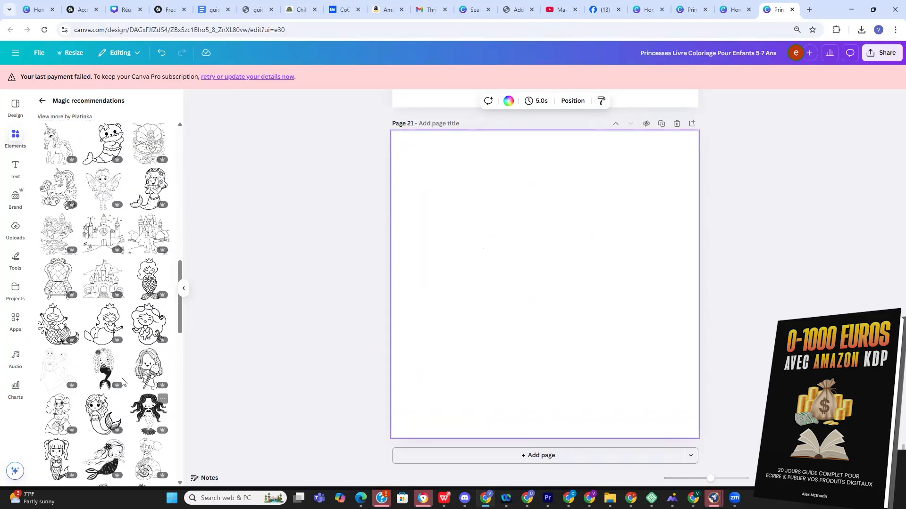
left_click(149, 330)
Enlarge the starfish mermaid to nearly fill page 21 and centre it on the page
left_click_drag(598, 221, 656, 161)
left_click_drag(636, 342, 634, 388)
left_click_drag(634, 179, 610, 196)
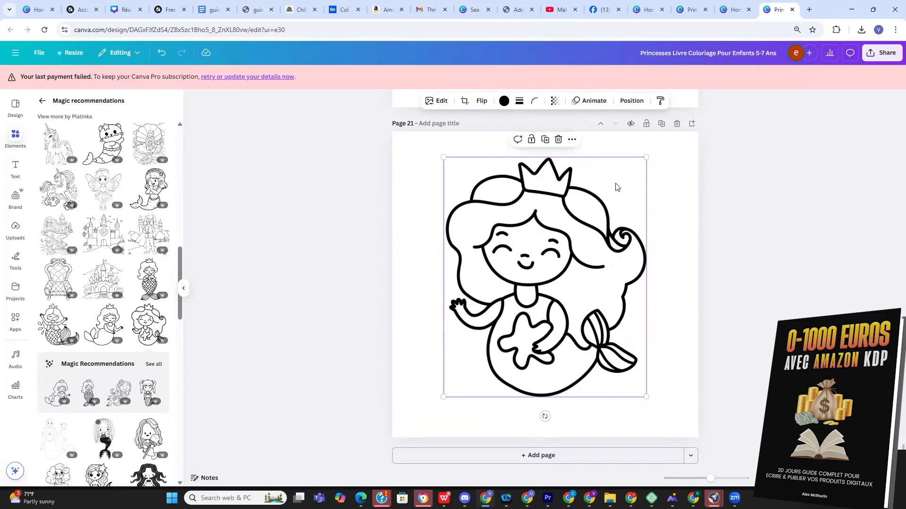
left_click_drag(496, 288, 502, 290)
Add pages 22 and 23, leave page 22 blank, and place the mermaid with raised arms and splashes on page 23, enlarged and centred
left_click(475, 465)
left_click(475, 465)
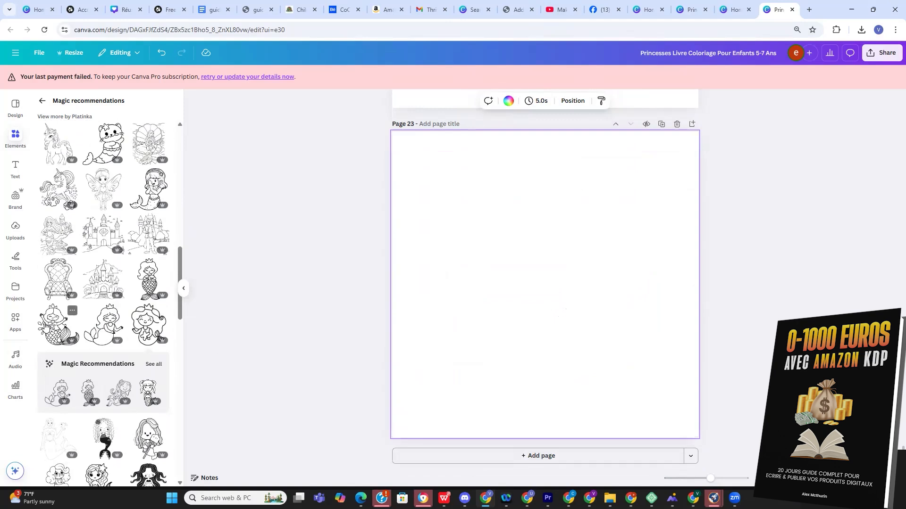
left_click(45, 325)
left_click_drag(632, 191, 679, 146)
left_click_drag(632, 215, 606, 233)
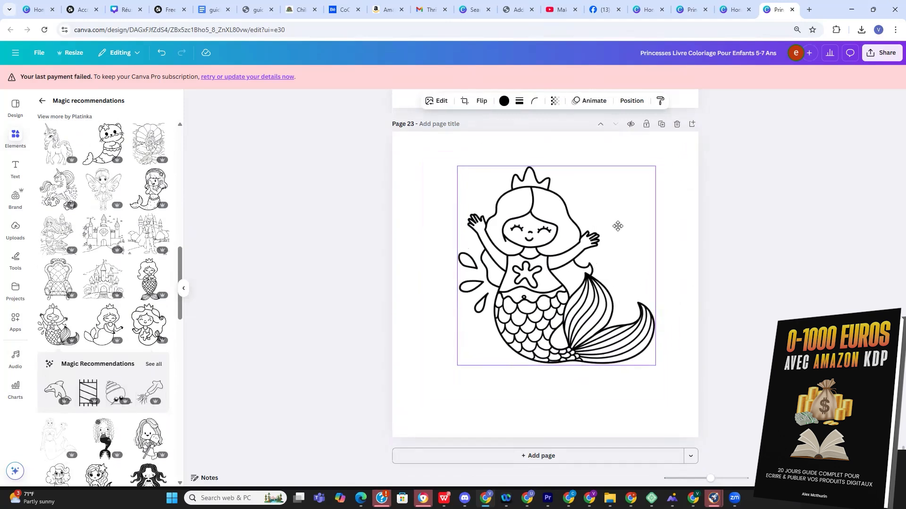
Add page 24 and place the winged unicorn line drawing on it, filling most of the page
left_click(478, 464)
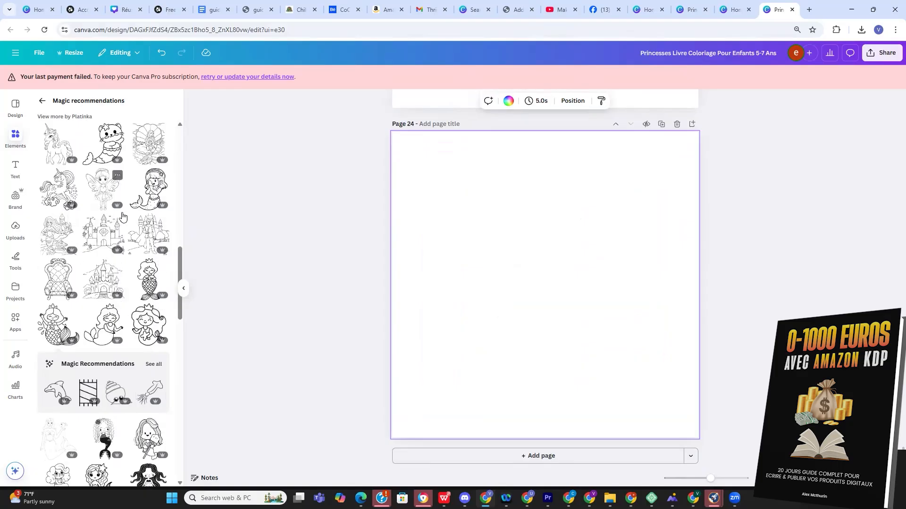
scroll(147, 250, "up", 3)
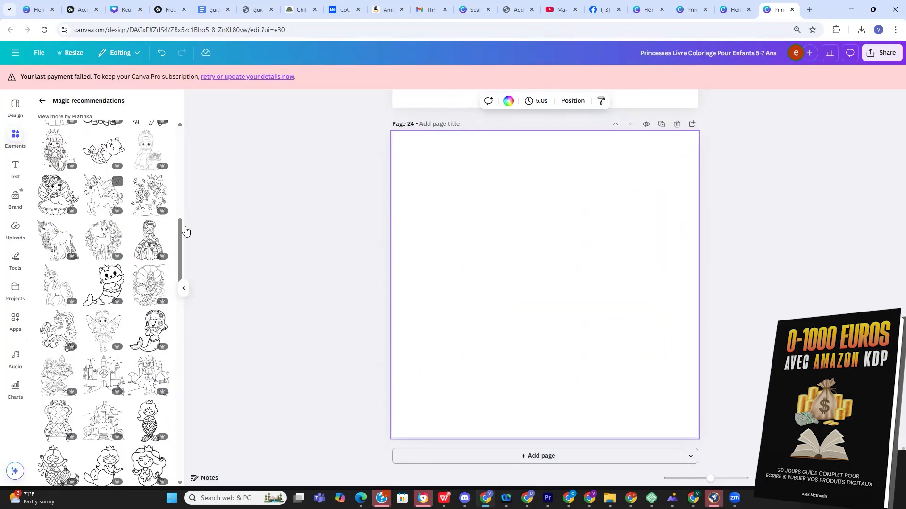
left_click(764, 240)
scroll(563, 244, "up", 8)
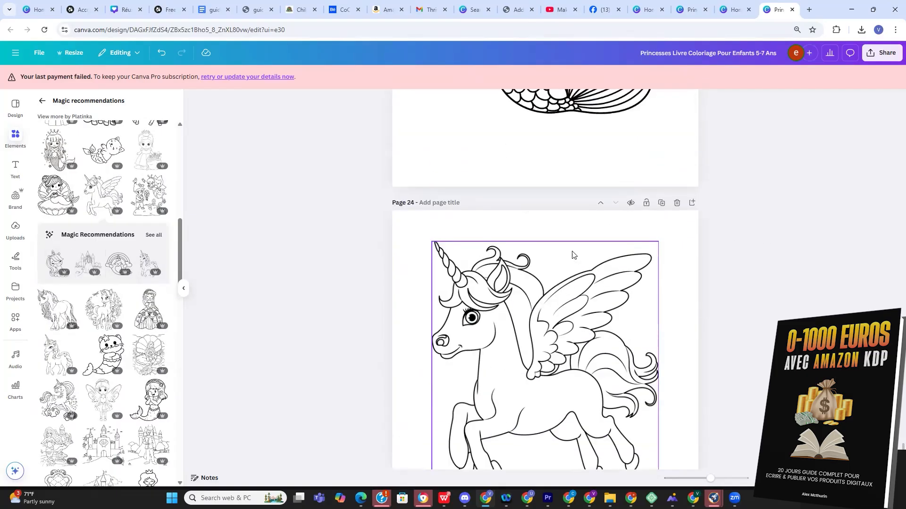
Duplicate the winged unicorn page so that page 25 carries the same drawing
scroll(556, 236, "up", 15)
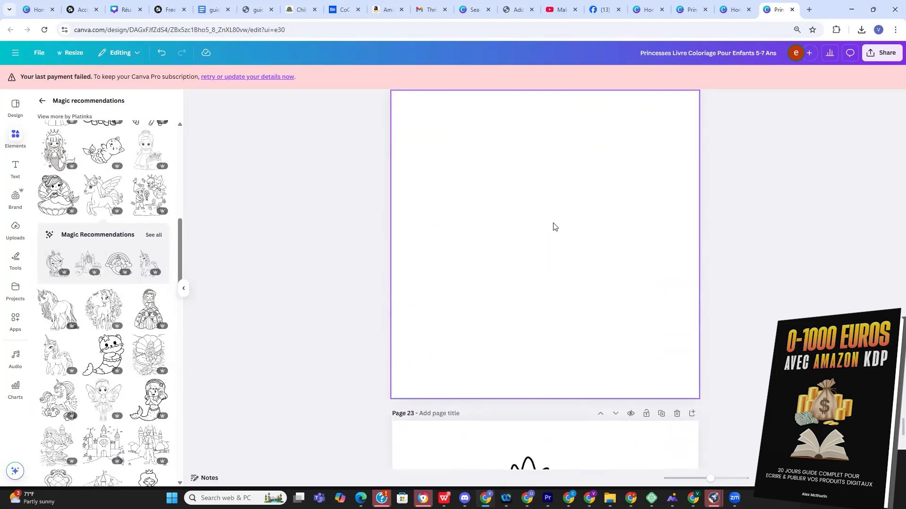
scroll(543, 231, "up", 3)
scroll(529, 222, "down", 10)
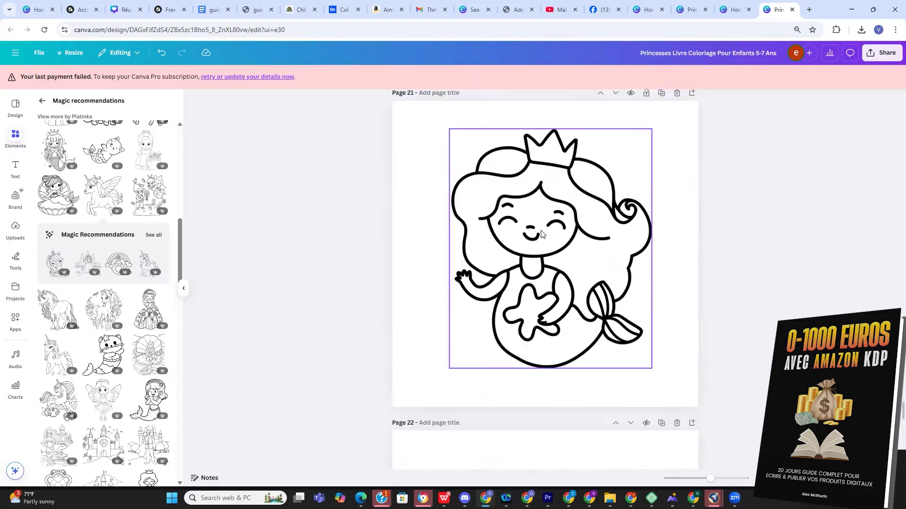
scroll(522, 214, "down", 12)
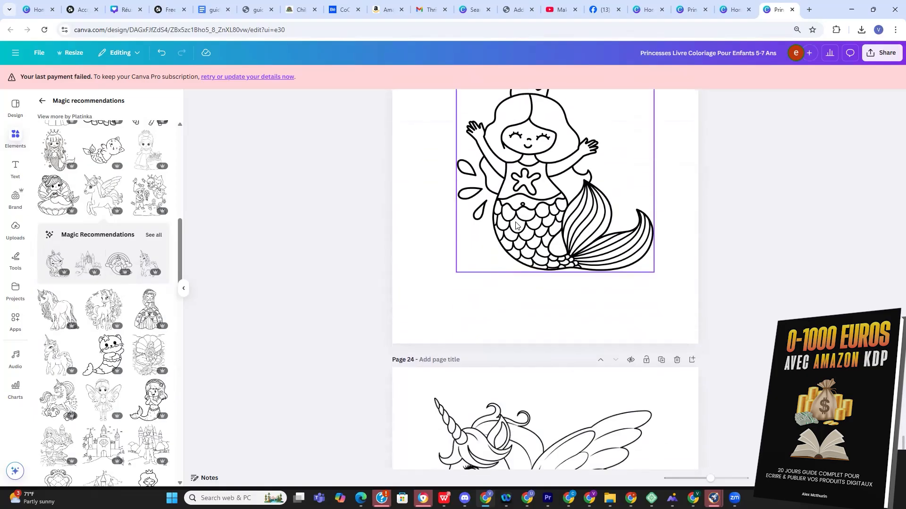
scroll(515, 228, "up", 3)
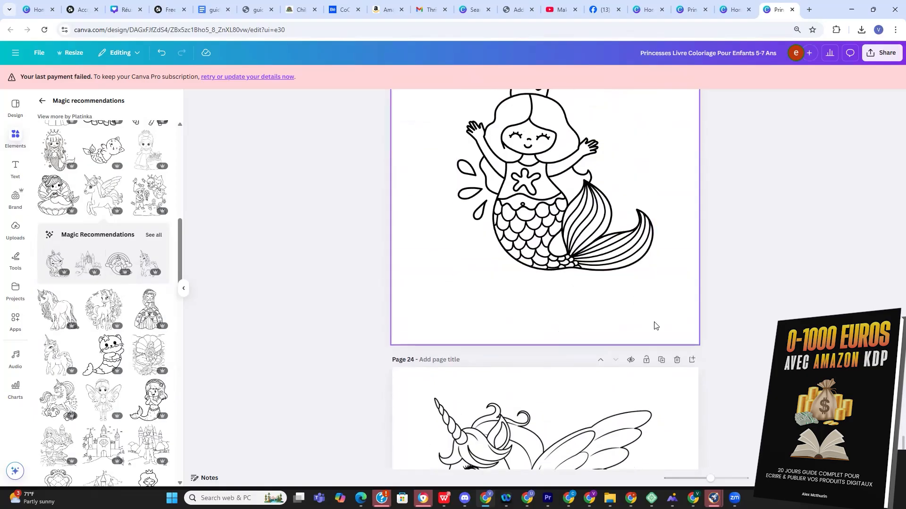
left_click(662, 361)
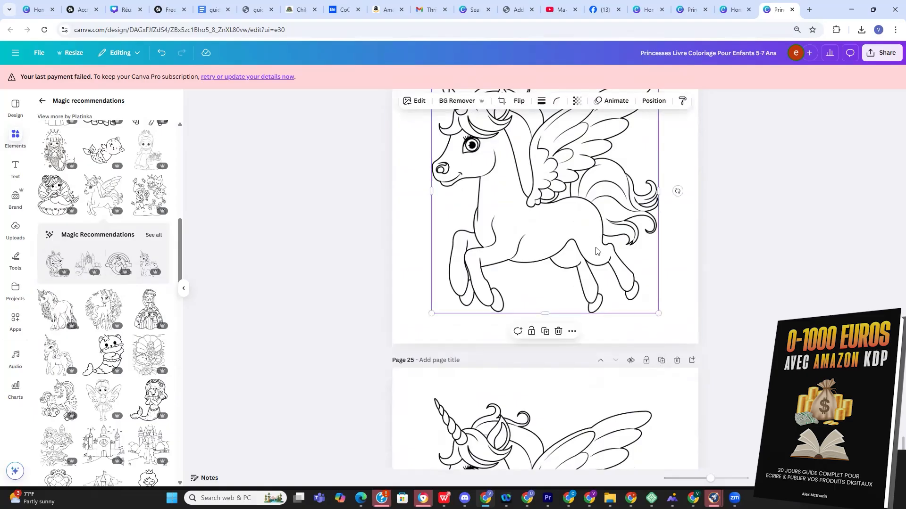
scroll(572, 242, "down", 5)
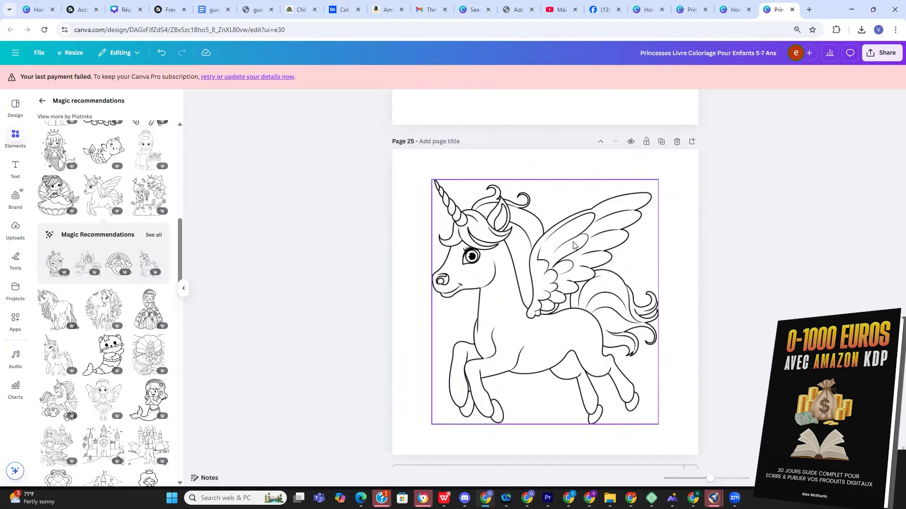
Add pages 26 and 27, leave page 26 blank, and write "Remerciements" in a body text box on page 27
left_click(497, 460)
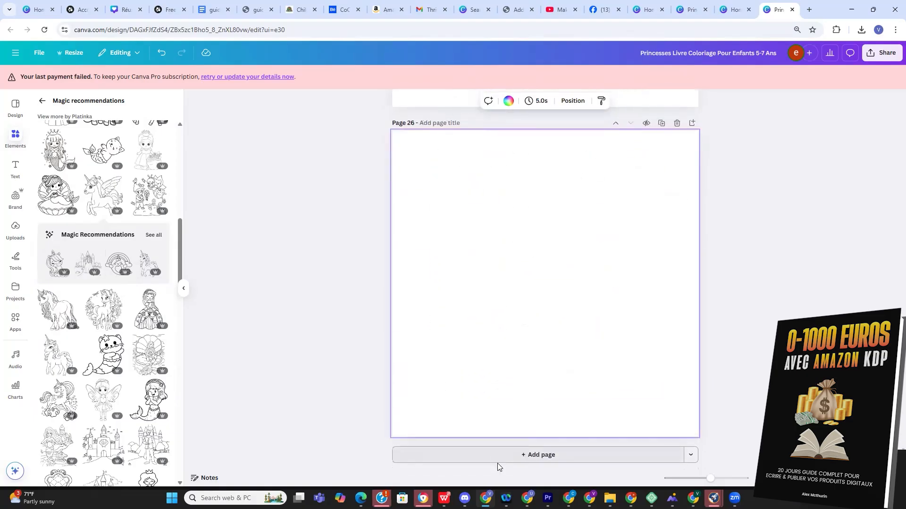
left_click(499, 457)
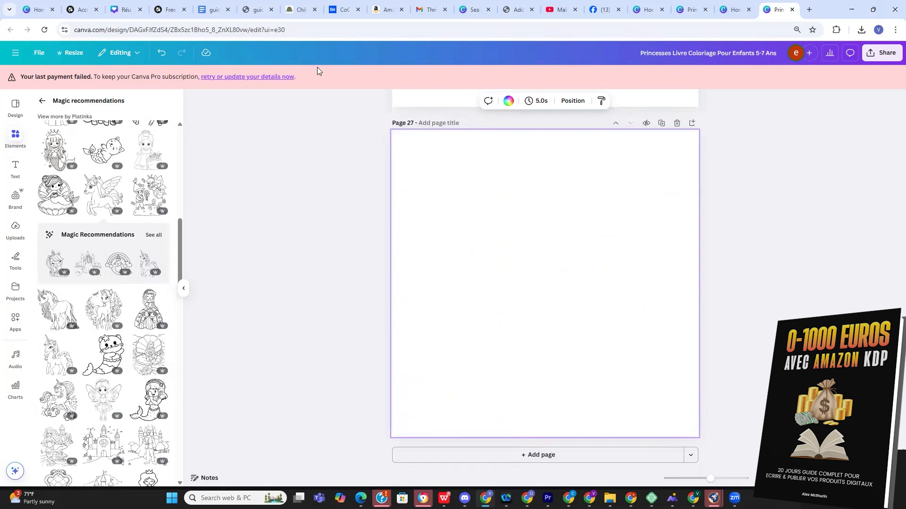
left_click(17, 174)
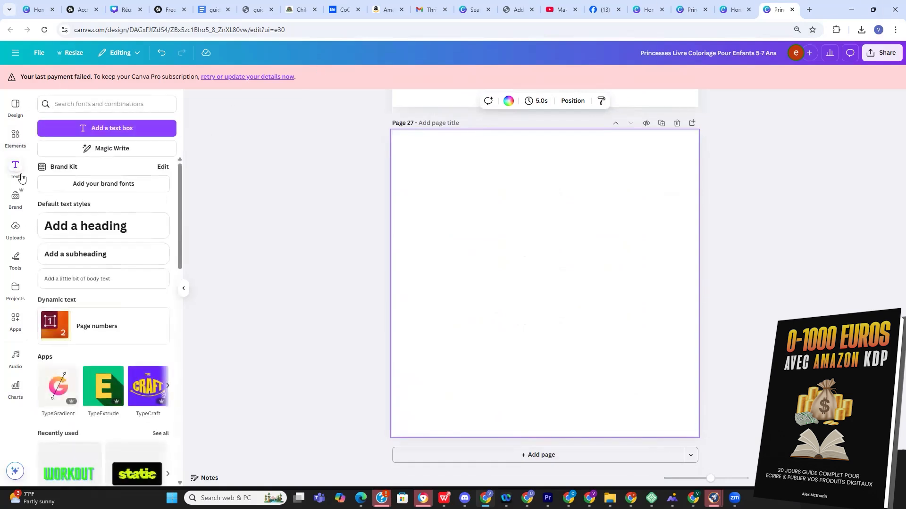
left_click(93, 276)
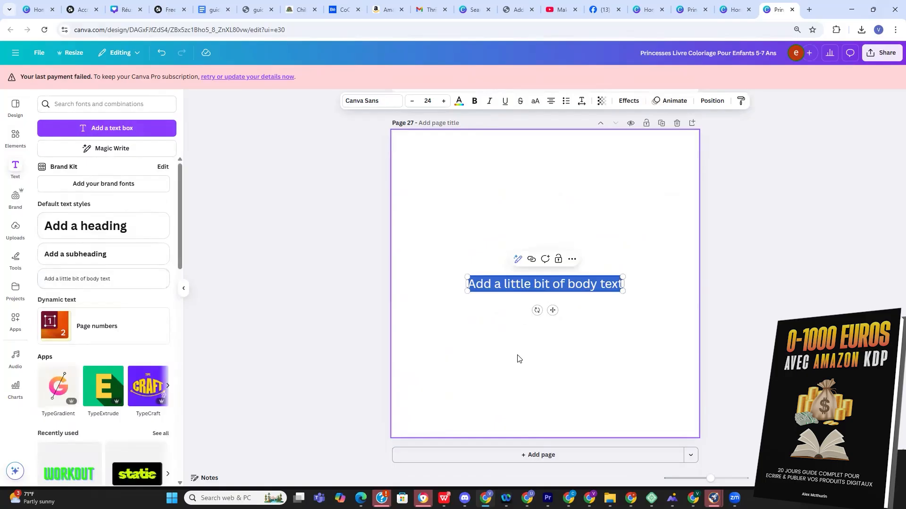
key("BackSpace")
type("Remerciements")
Set the "Remerciements" text in Comic Sans and move it up to the head of page 27, horizontally centred
key("ctrl+a")
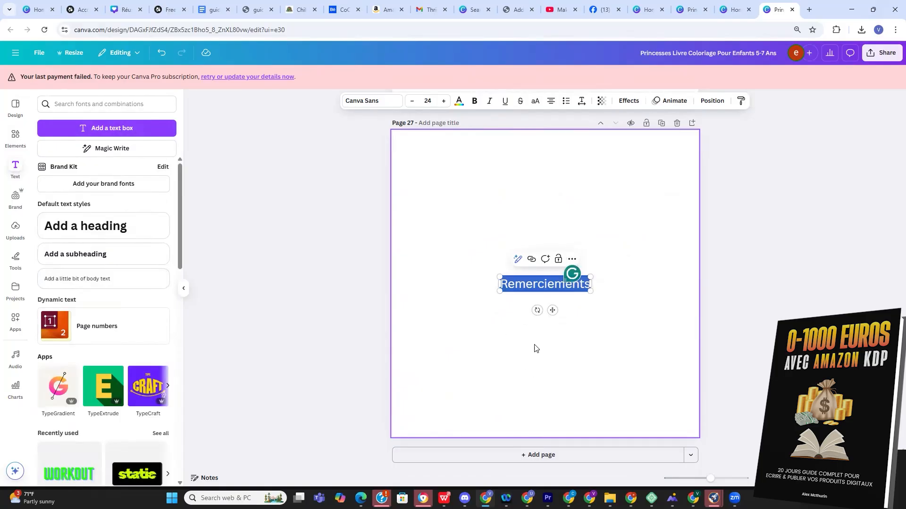
left_click(373, 104)
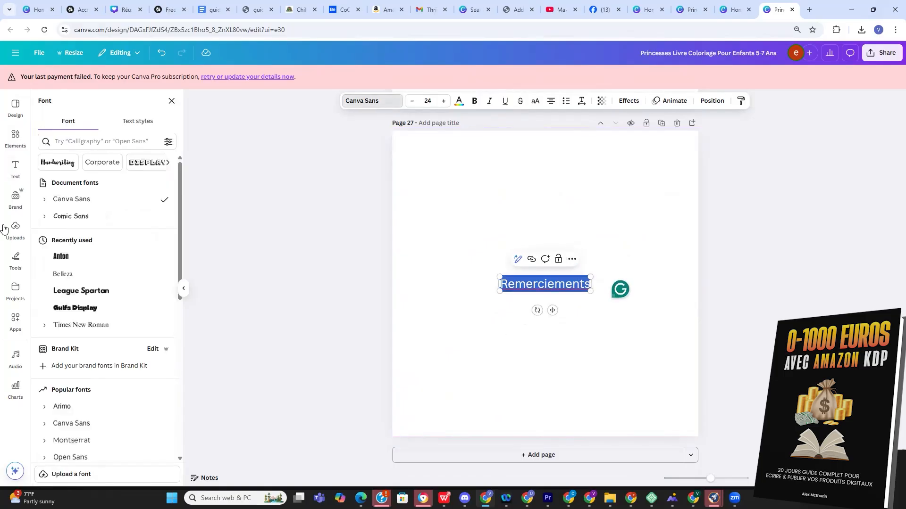
left_click(87, 217)
left_click(517, 318)
left_click_drag(522, 281, 521, 187)
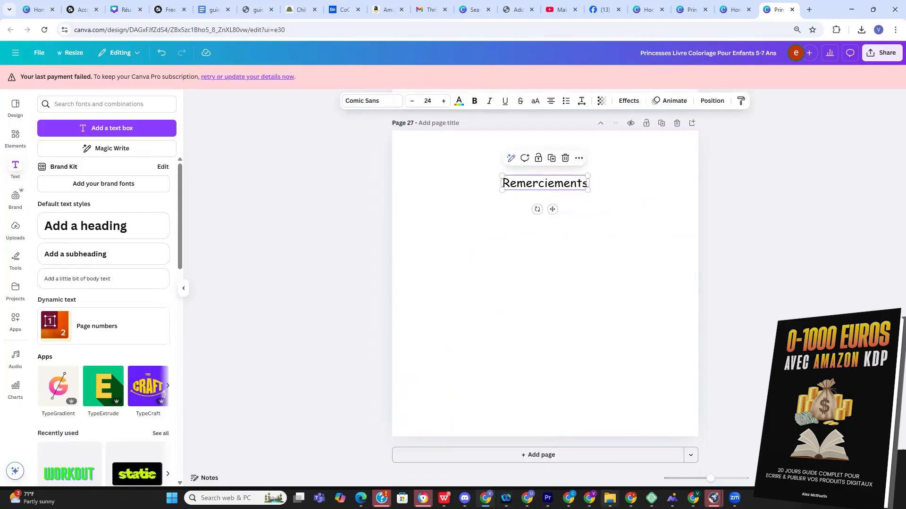
Switch to ChatGPT and copy the thank-you text from "Merci !" through "Avec toute ma gratitude,", then return to the Canva design
left_click(631, 498)
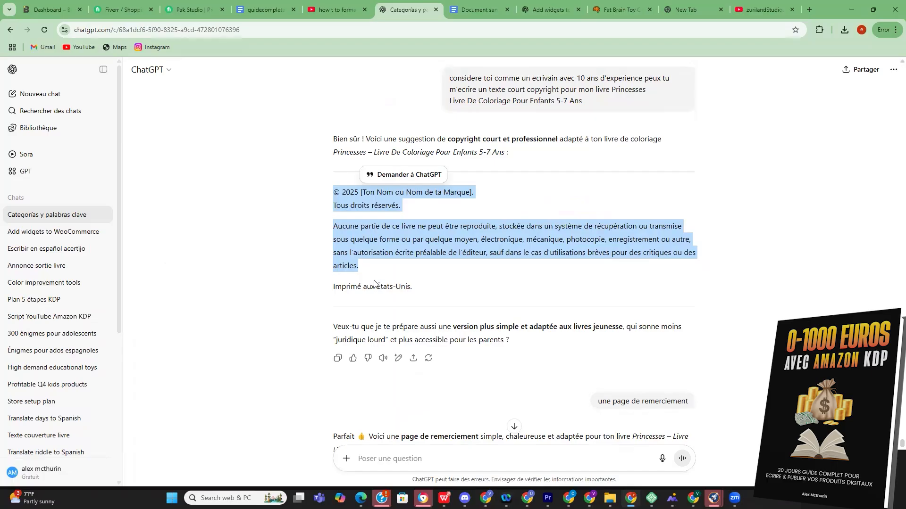
scroll(375, 285, "down", 7)
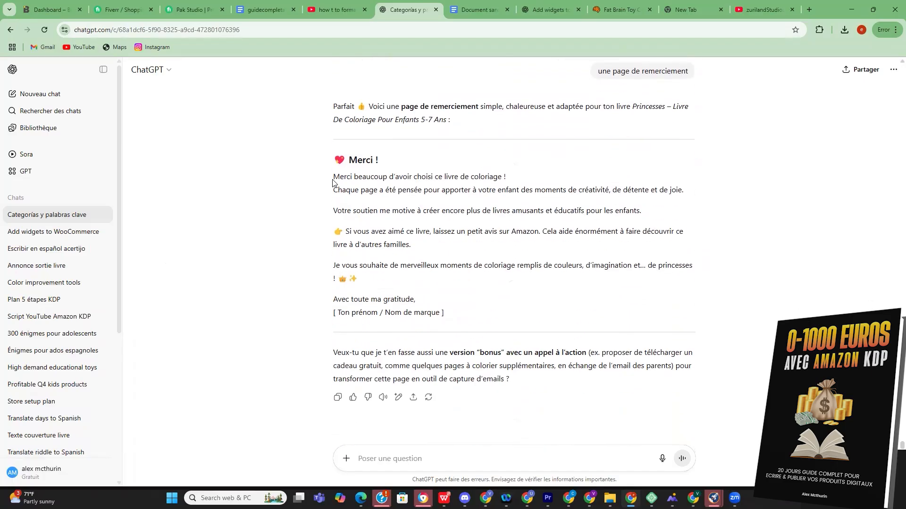
left_click_drag(348, 161, 560, 291)
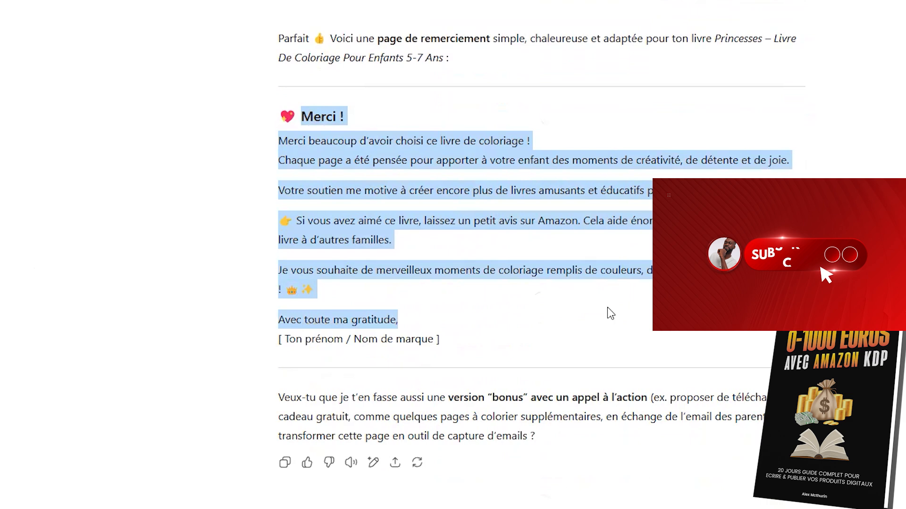
left_click_drag(607, 308, 607, 307)
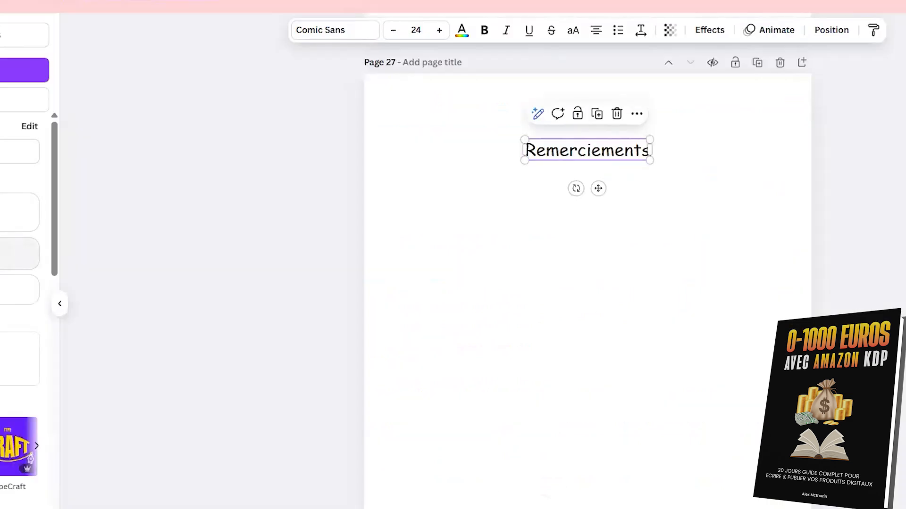
left_click(26, 291)
left_click(344, 175)
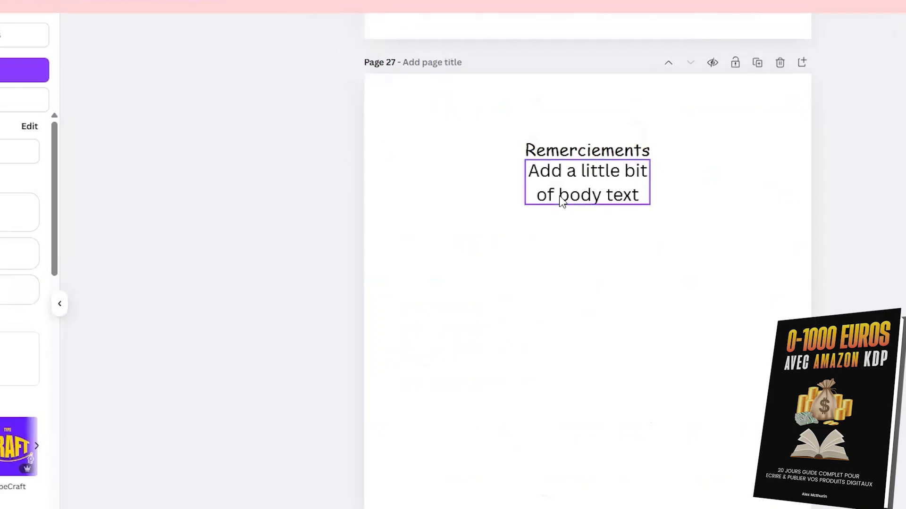
left_click(560, 197)
double_click(543, 218)
key("ctrl+v")
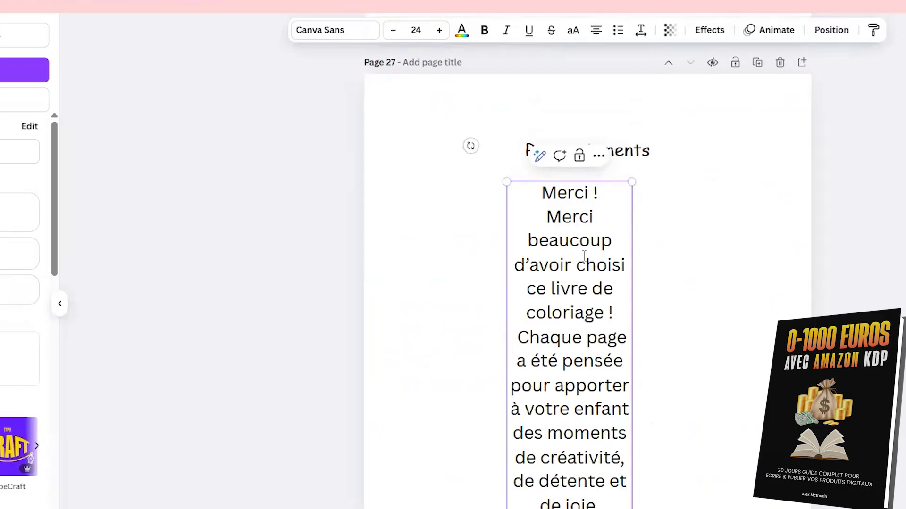
key("ctrl+a")
key("ctrl+c")
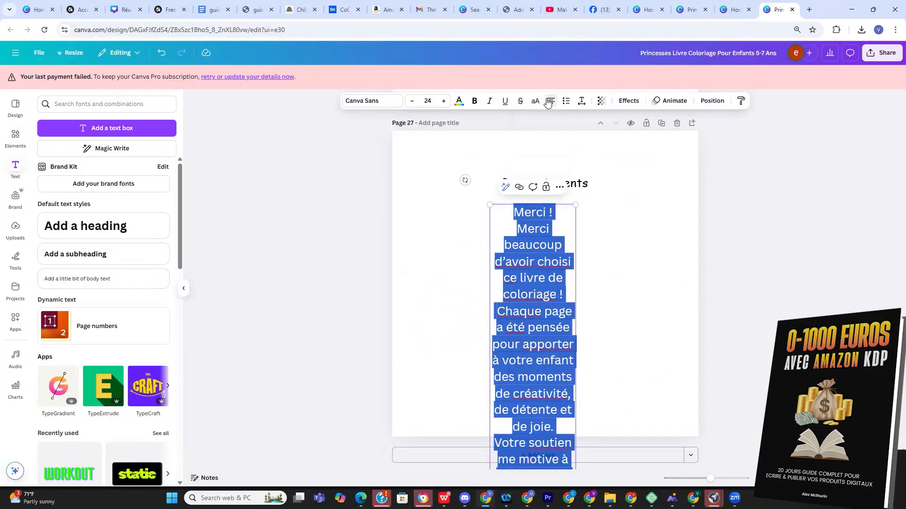
left_click(547, 103)
left_click(567, 268)
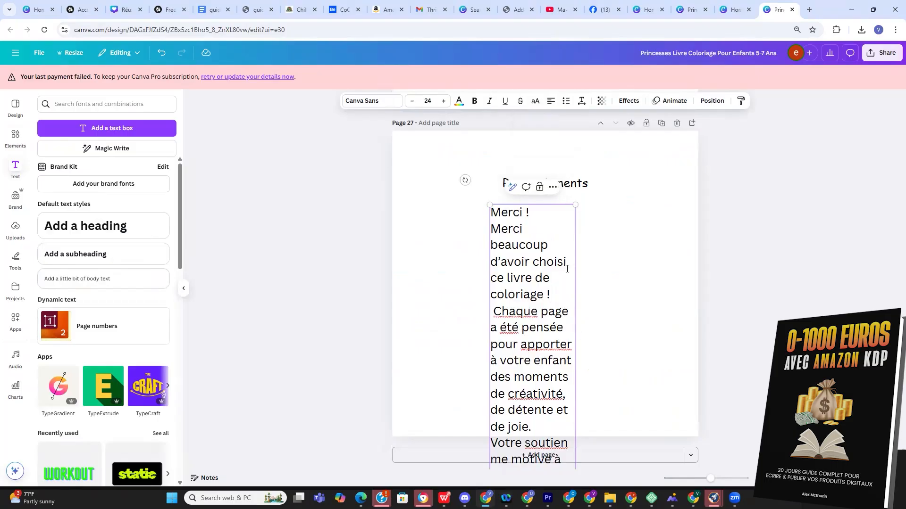
left_click_drag(557, 263, 549, 235)
left_click(628, 309)
left_click(569, 329)
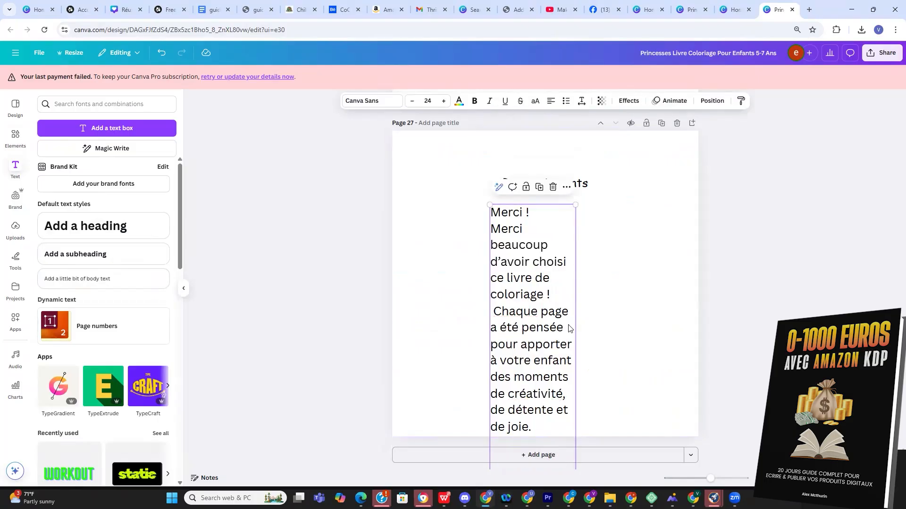
key("Delete")
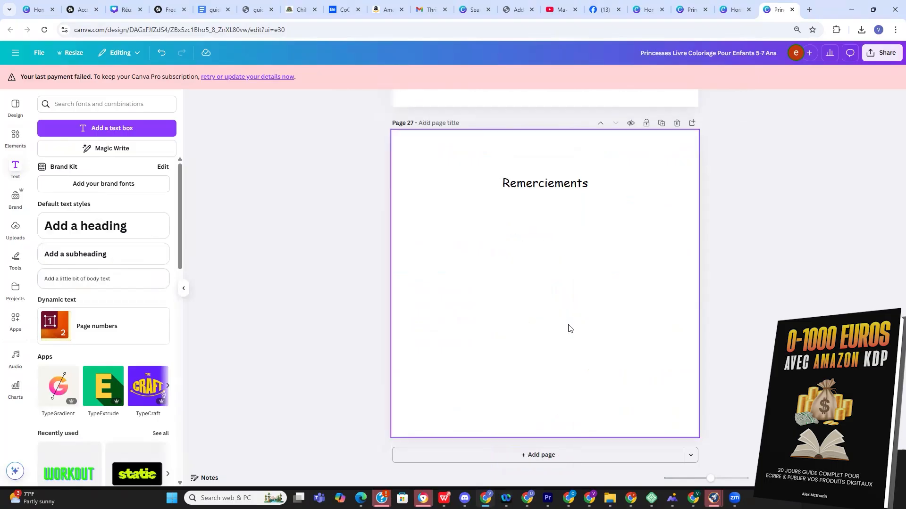
Add a subheading text box on page 27, paste the thank-you message into it, and set all its text in Comic Sans
left_click(69, 254)
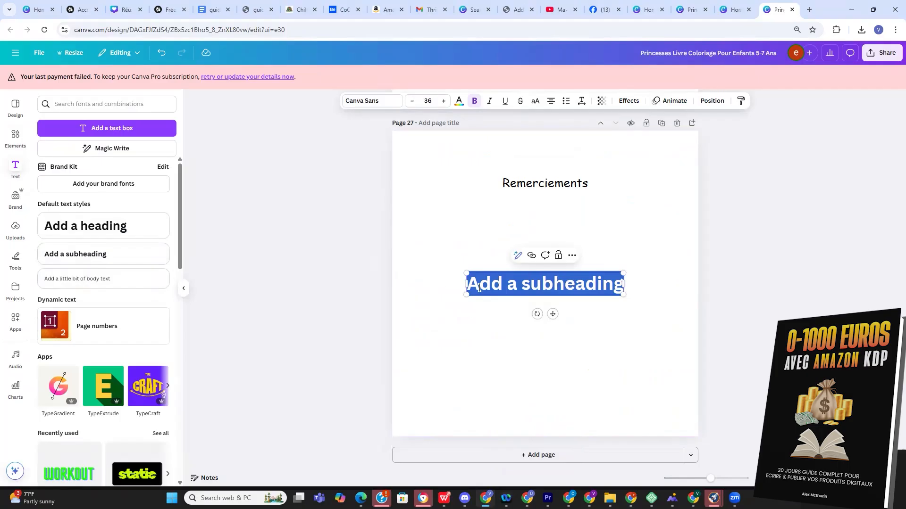
key("ctrl+v")
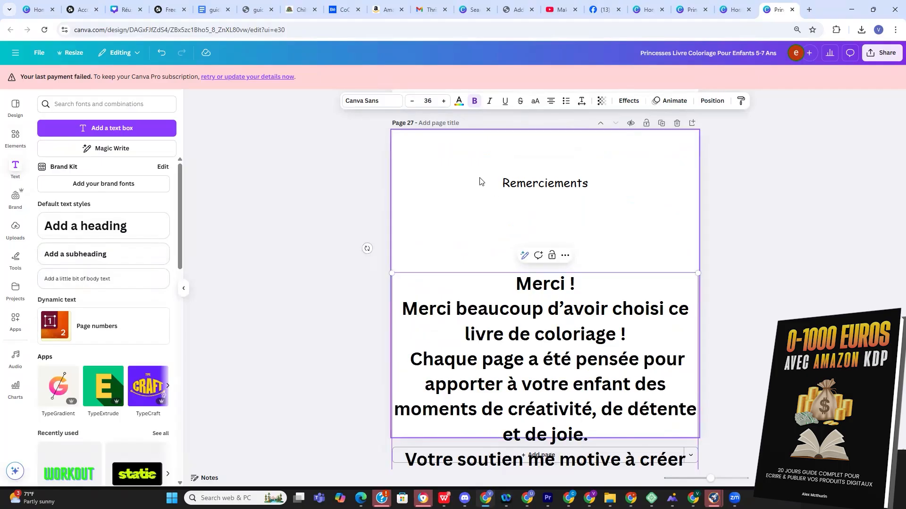
left_click(354, 108)
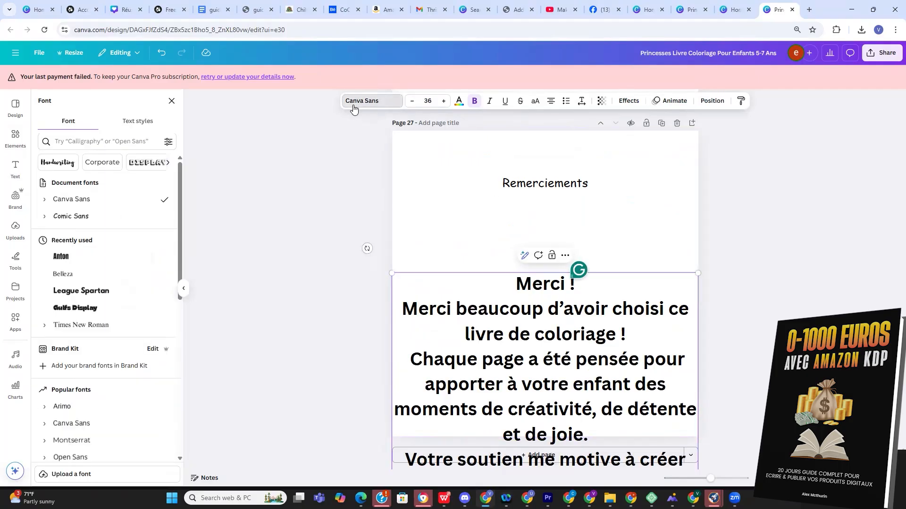
left_click(71, 216)
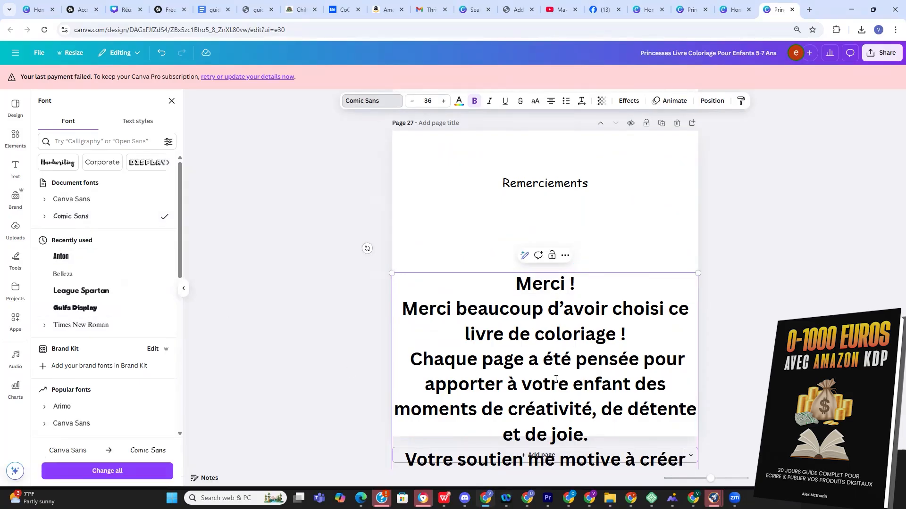
left_click(555, 362)
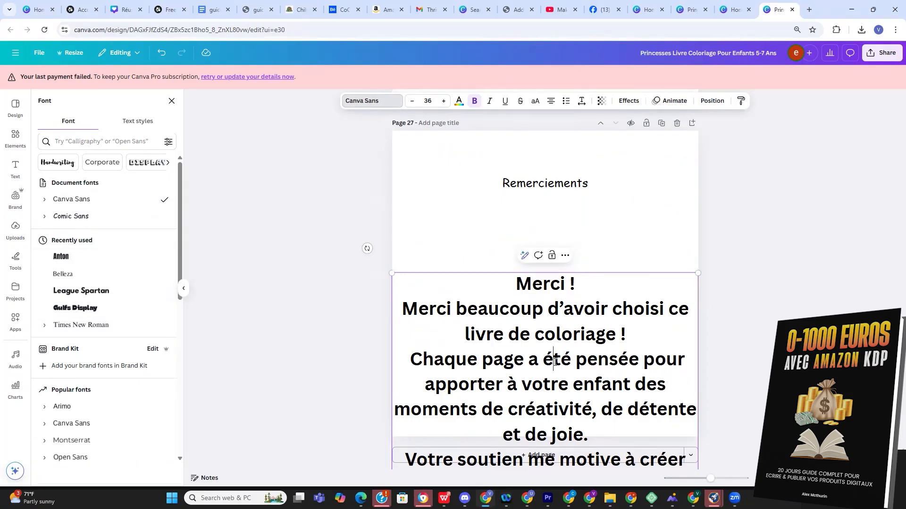
key("ctrl+a")
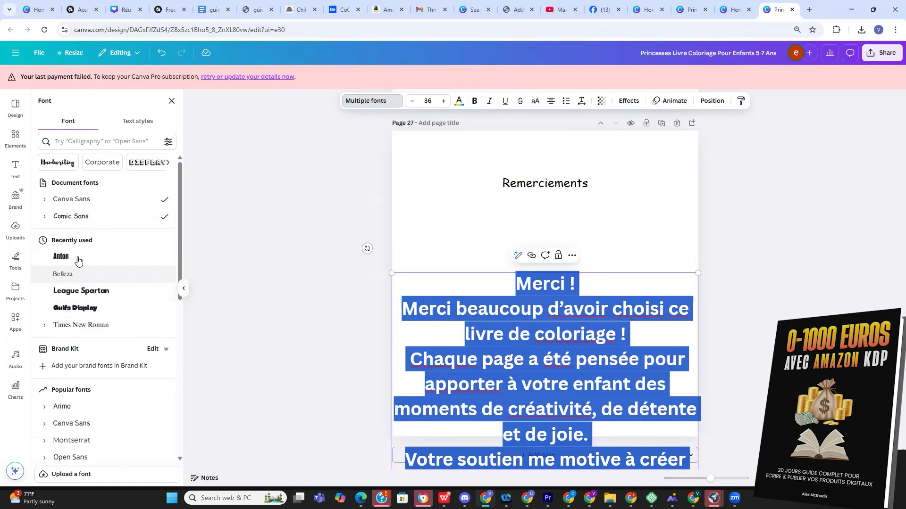
left_click(70, 217)
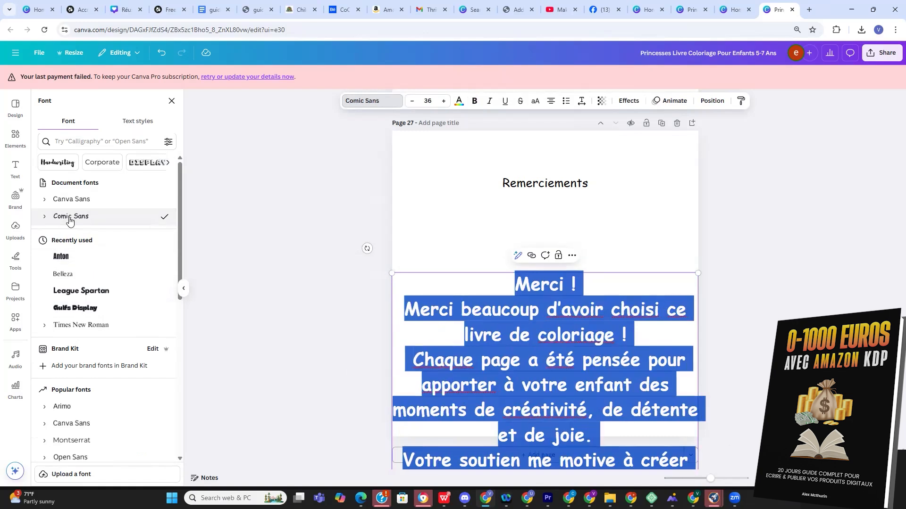
Reduce the thank-you message's font size to 23
left_click(413, 102)
left_click(414, 102)
left_click(414, 101)
left_click(413, 102)
left_click(413, 102)
left_click(413, 102)
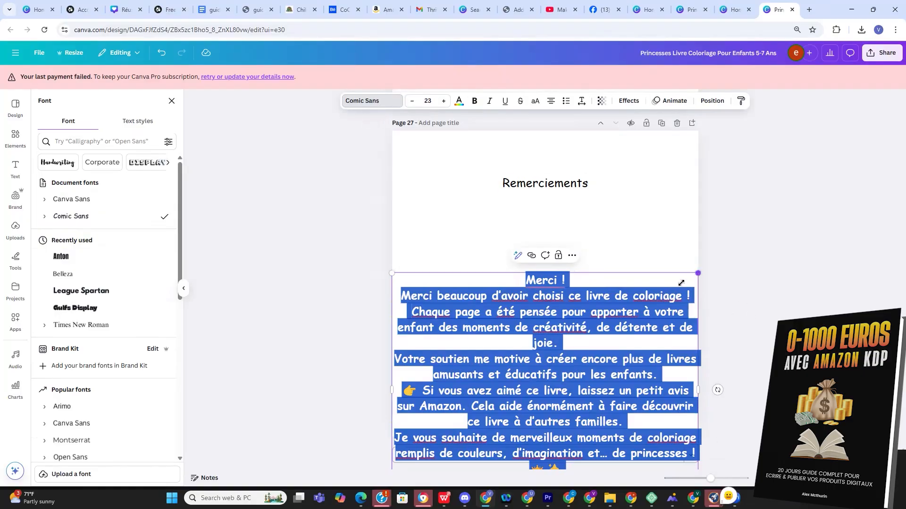
Scale the thank-you text box down to font size 18.5 and move it just below the "Remerciements" heading within page 27
left_click_drag(680, 283, 638, 318)
left_click(678, 327)
left_click_drag(520, 373, 547, 225)
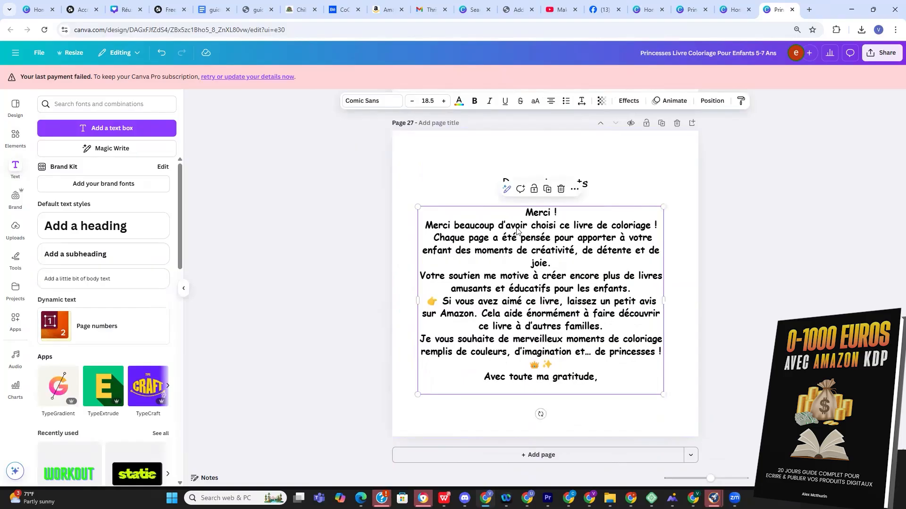
Widen the thank-you text box on page 27 to nearly the full page width and remove bold from all its text
left_click(517, 251)
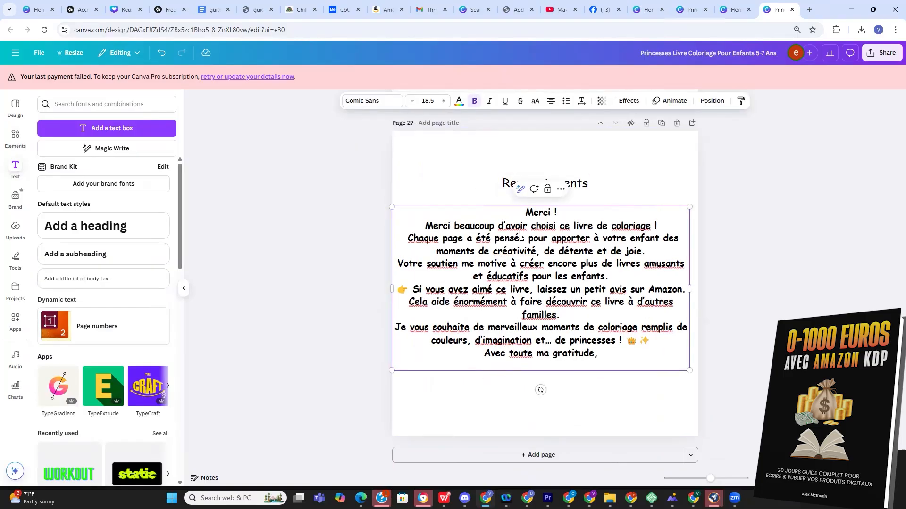
key("ctrl+a")
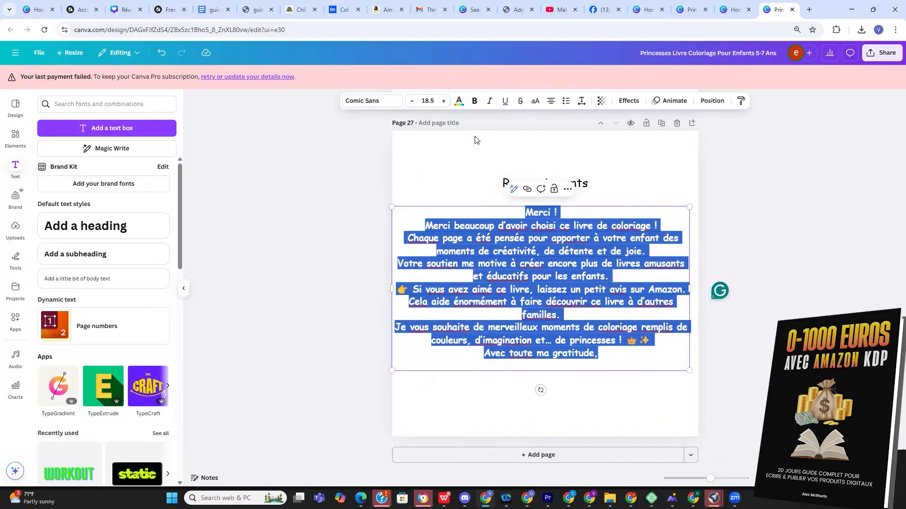
left_click(475, 101)
left_click(570, 276)
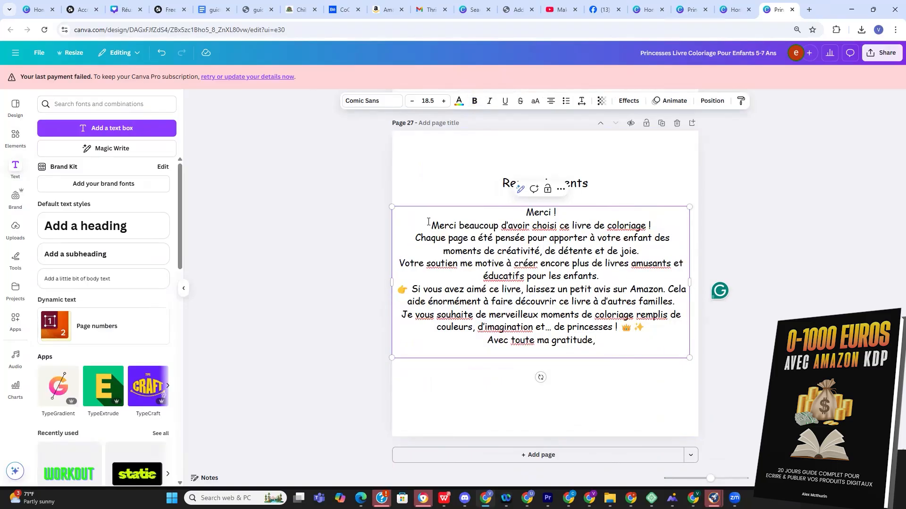
Left-align the thank-you message and centre only its "Merci !" line
key("ctrl+a")
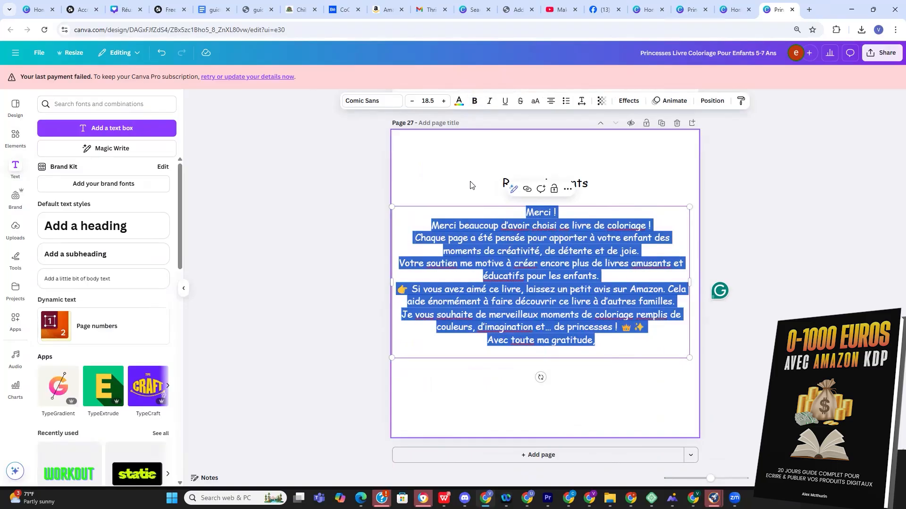
left_click(550, 104)
left_click_drag(422, 218, 391, 213)
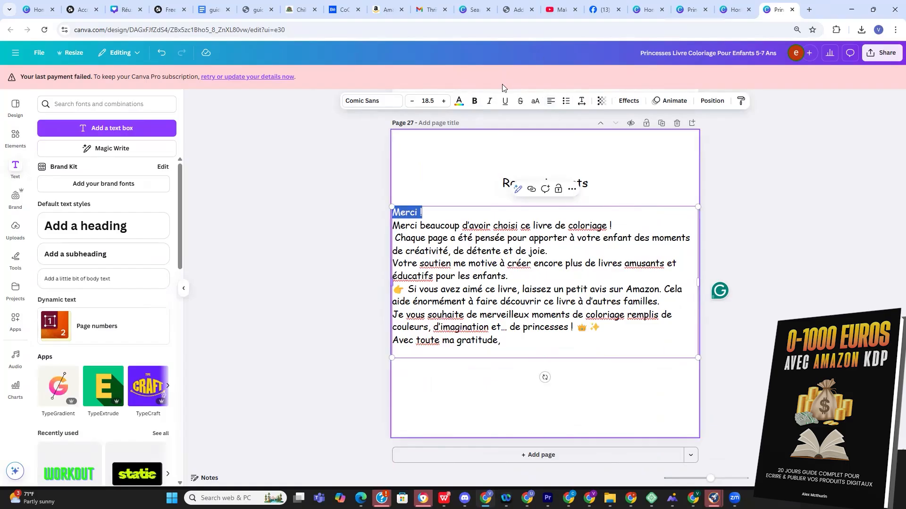
left_click(550, 101)
left_click(569, 263)
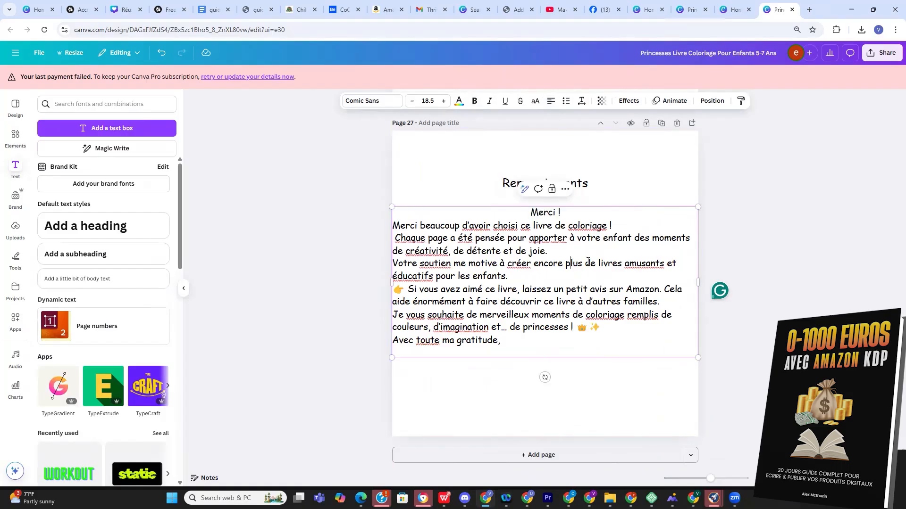
Insert a blank line after "Merci !", narrow the text box on both sides and nudge it slightly down
left_click(613, 213)
key("Return")
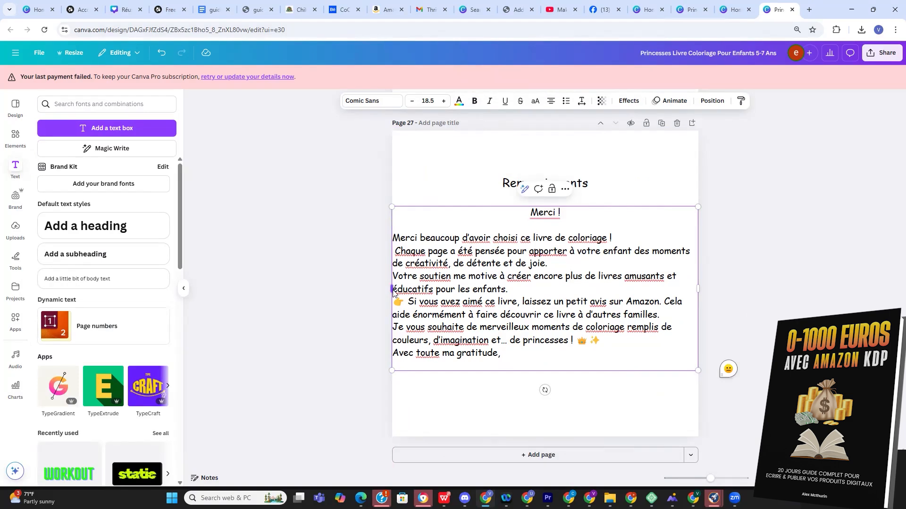
left_click_drag(394, 291, 410, 291)
left_click_drag(699, 291, 673, 294)
left_click(731, 337)
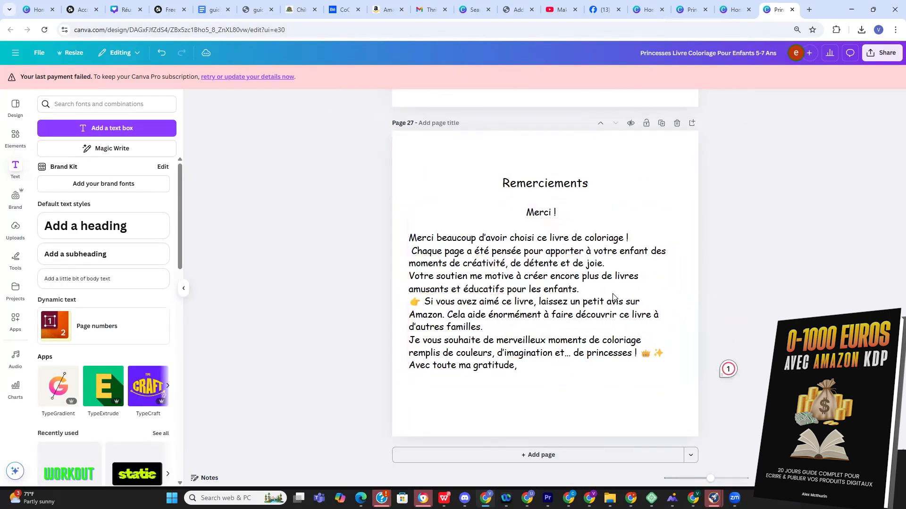
left_click_drag(587, 289, 588, 291)
Delete the crown and sparkles emojis after "de princesses !" and the pointing-hand emoji before "Si vous avez aimé"
left_click(667, 360)
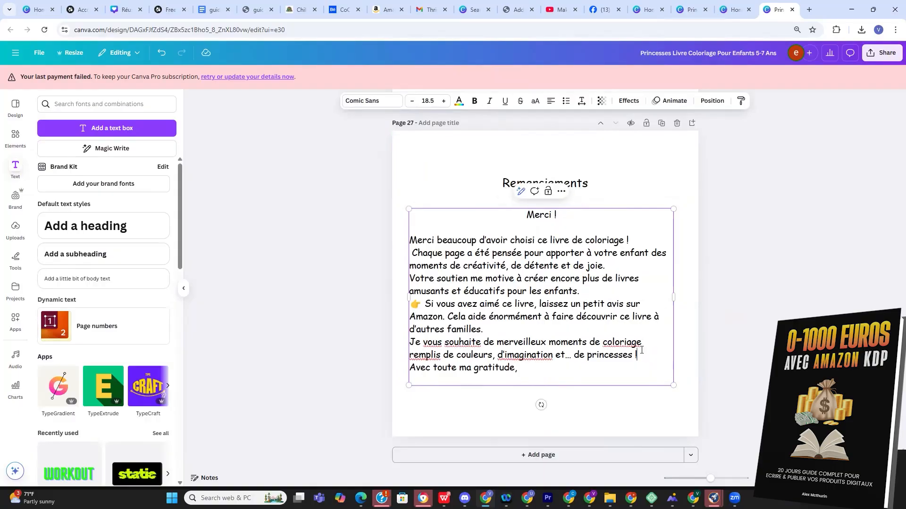
left_click(422, 304)
key("BackSpace")
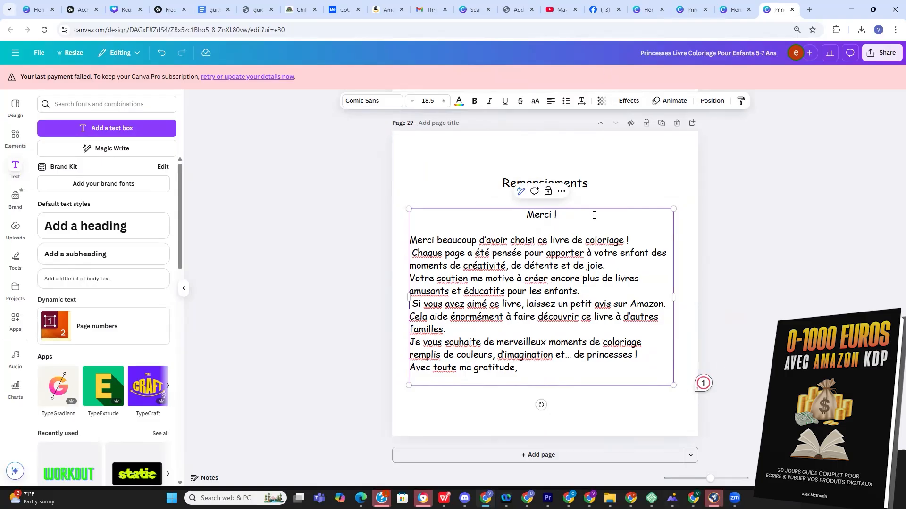
Download pages 1-27 of the colouring book as PDF Print and open the downloaded file in the PDF viewer
scroll(613, 213, "up", 4)
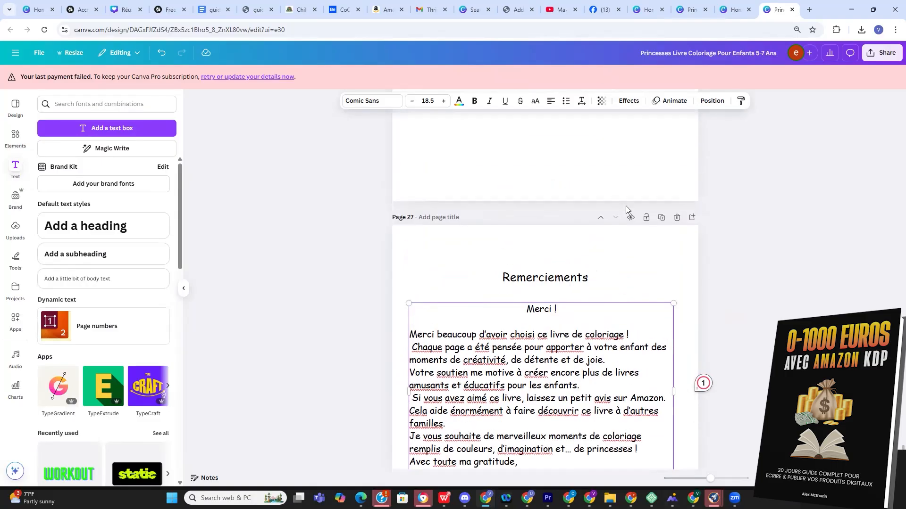
left_click(890, 56)
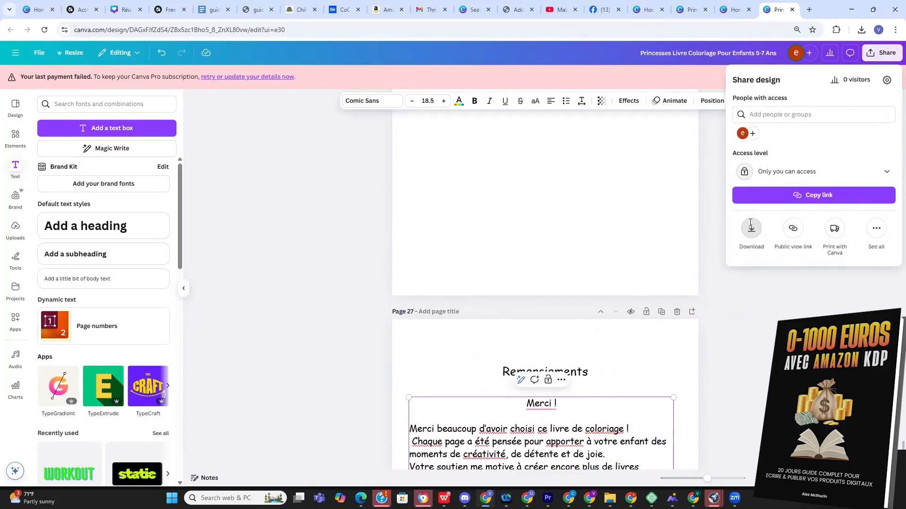
left_click(751, 227)
left_click(880, 114)
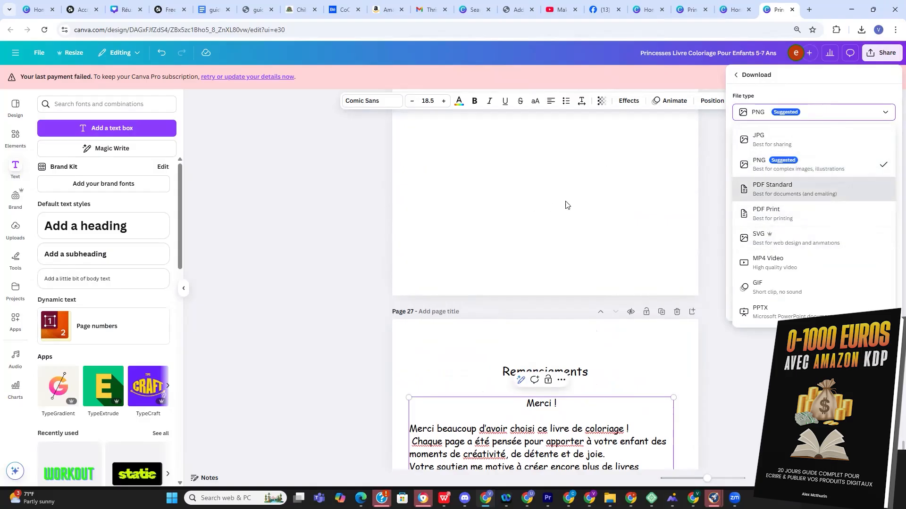
left_click(746, 213)
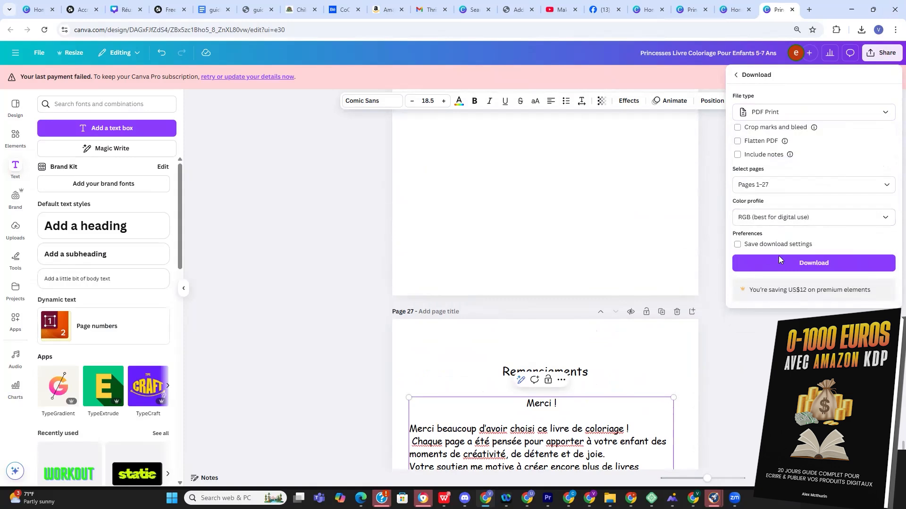
left_click(780, 267)
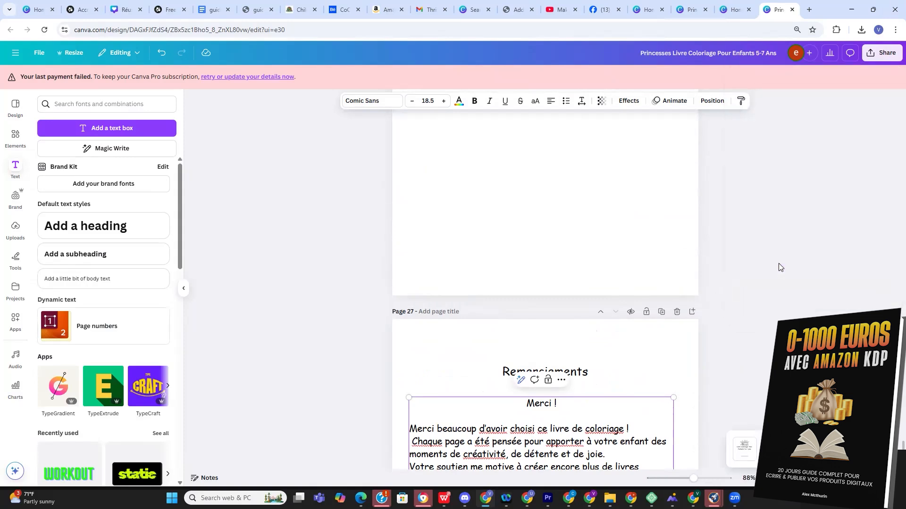
scroll(778, 263, "down", 2)
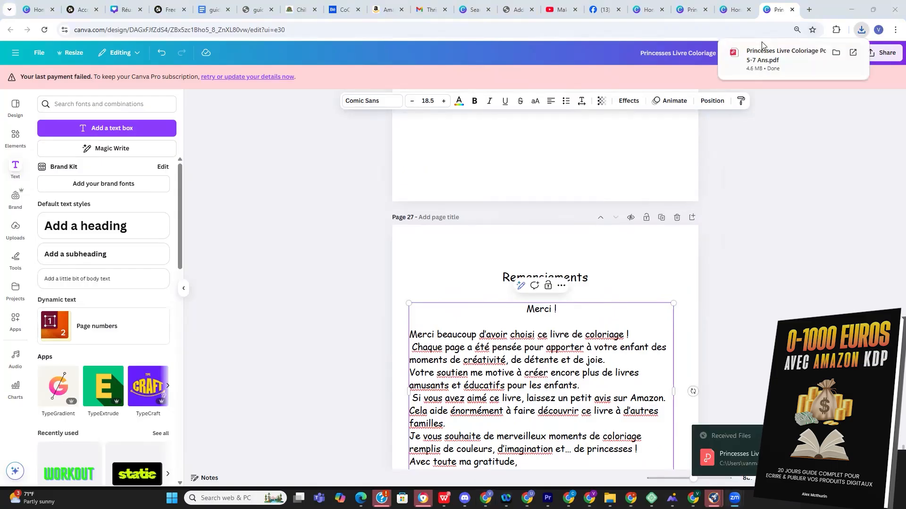
left_click(797, 457)
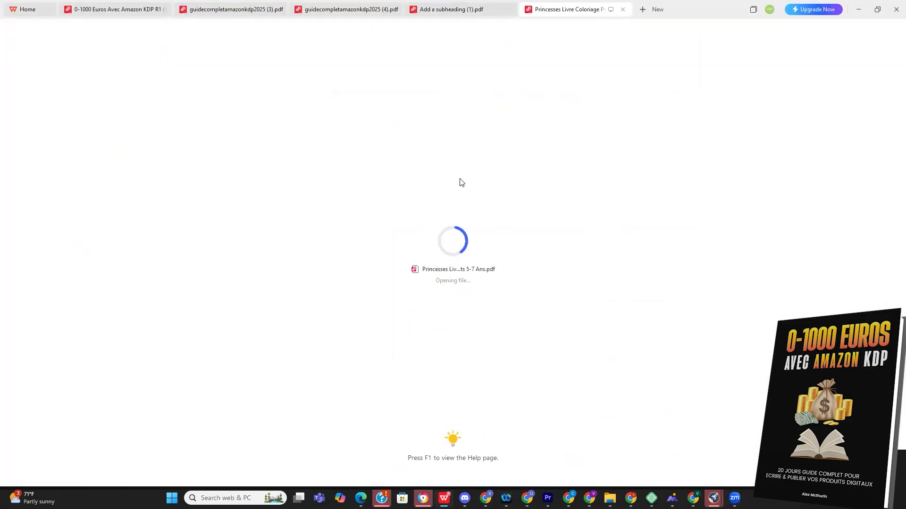
Examine the exported PDF's title, copyright, line-art and blank pages through page 7
scroll(436, 184, "down", 5)
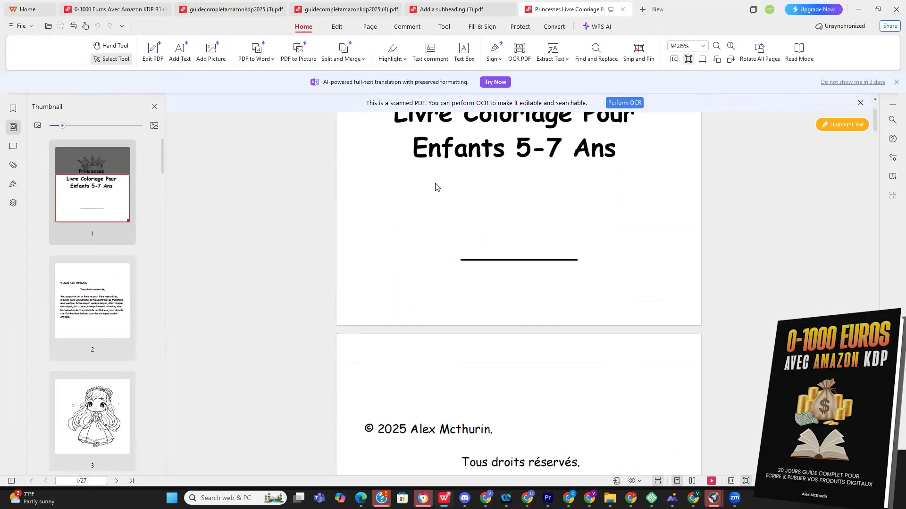
scroll(436, 191, "down", 6)
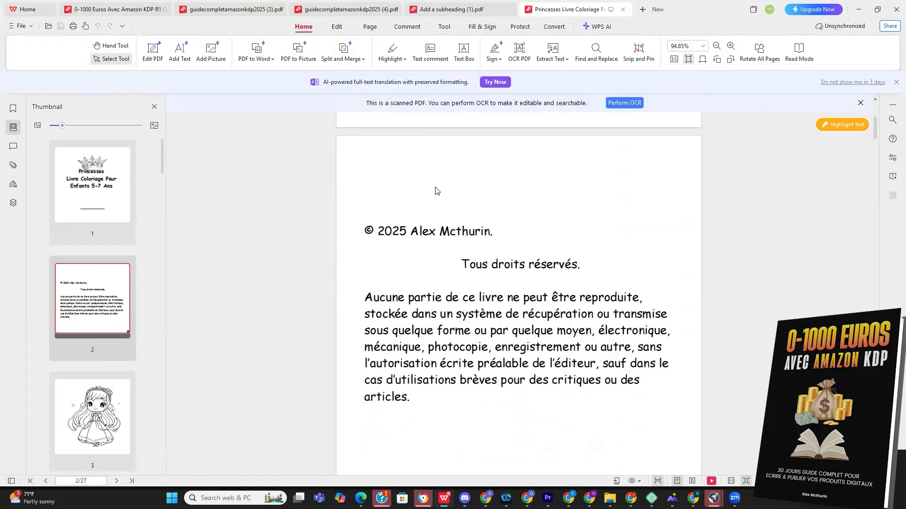
scroll(446, 193, "down", 2)
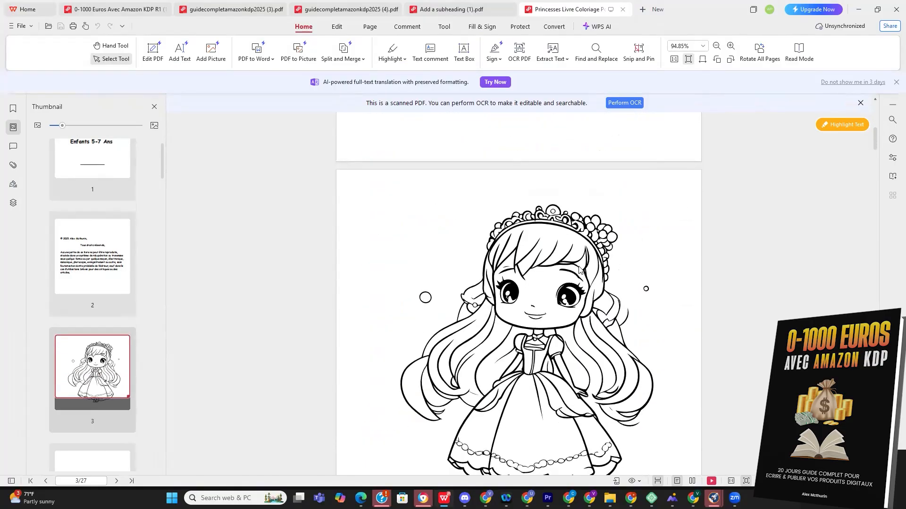
scroll(566, 261, "down", 10)
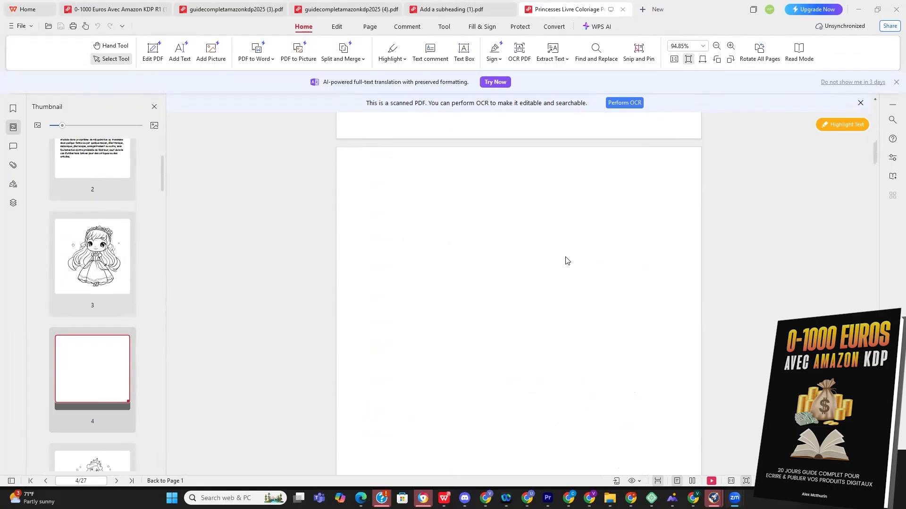
scroll(566, 261, "down", 10)
scroll(566, 261, "down", 10)
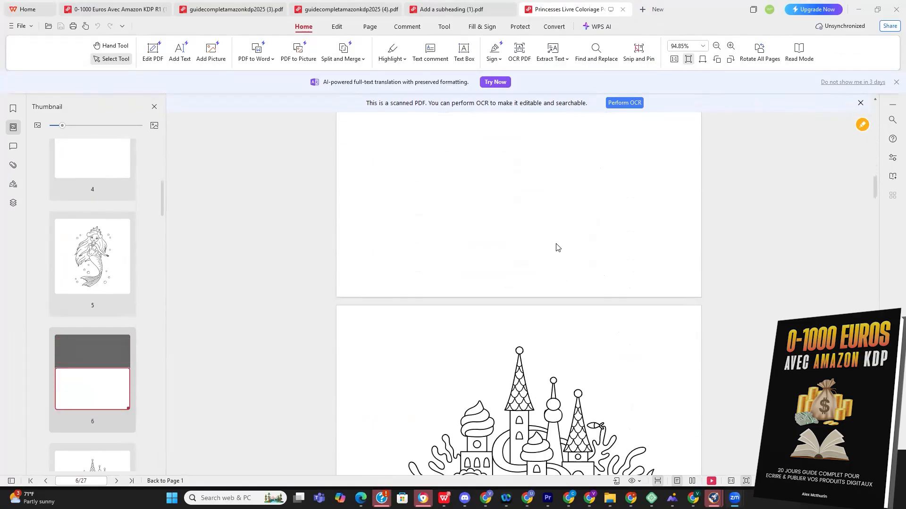
scroll(556, 247, "down", 2)
scroll(553, 217, "up", 10)
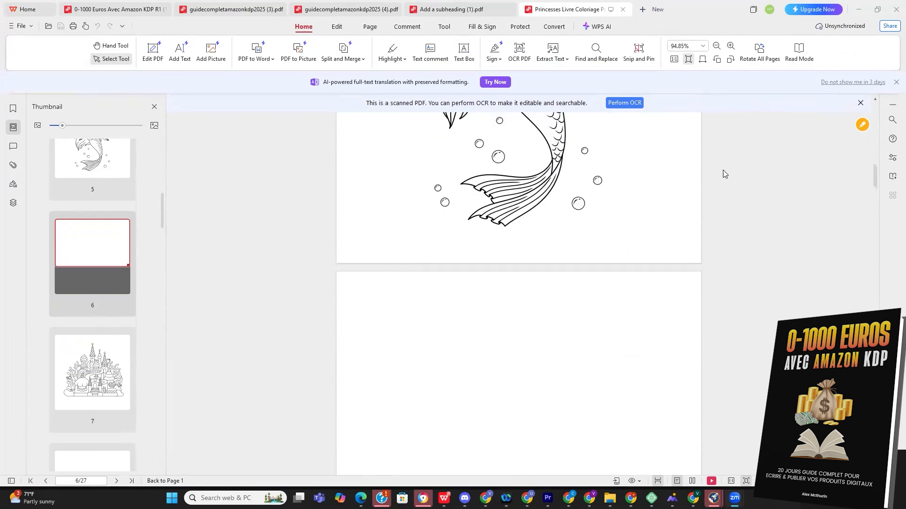
scroll(725, 174, "up", 1)
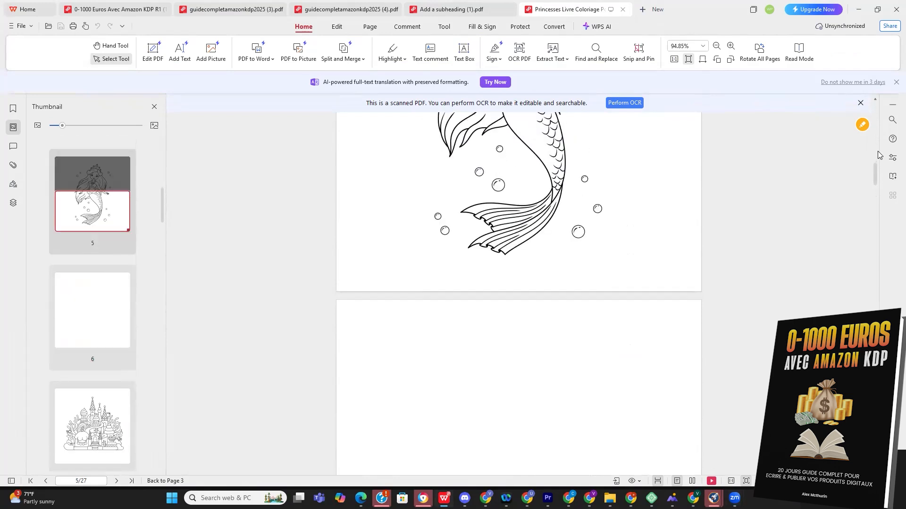
Return to the PDF's title page and review the sequence of illustrations and blank pages up to page 9
scroll(568, 246, "up", 15)
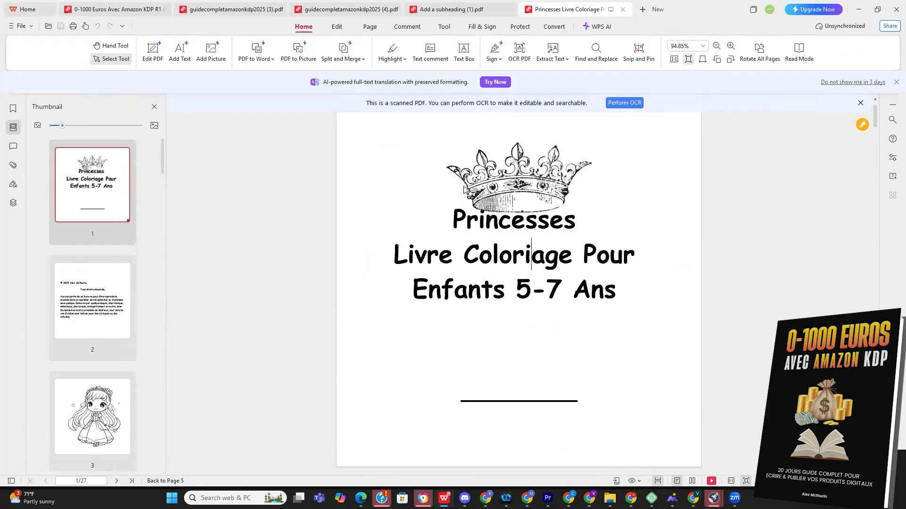
scroll(463, 188, "down", 1)
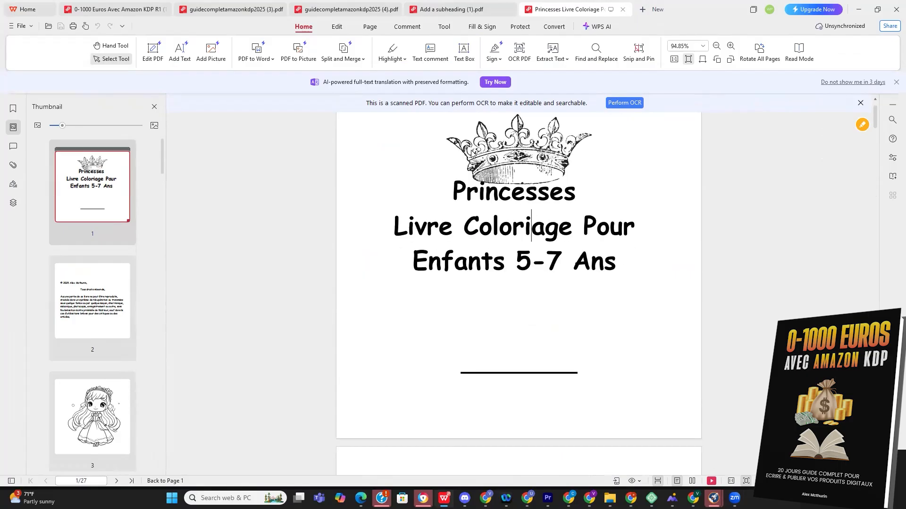
scroll(556, 239, "down", 10)
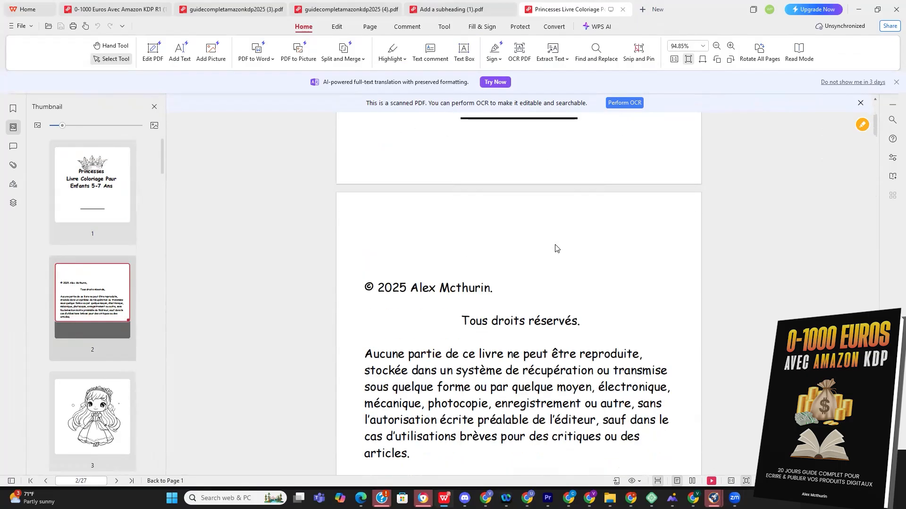
scroll(555, 248, "down", 15)
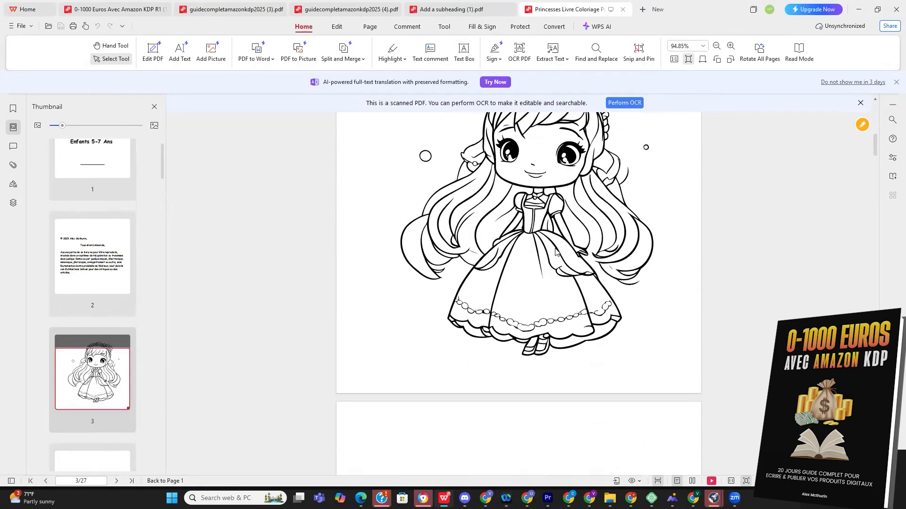
scroll(555, 261, "down", 15)
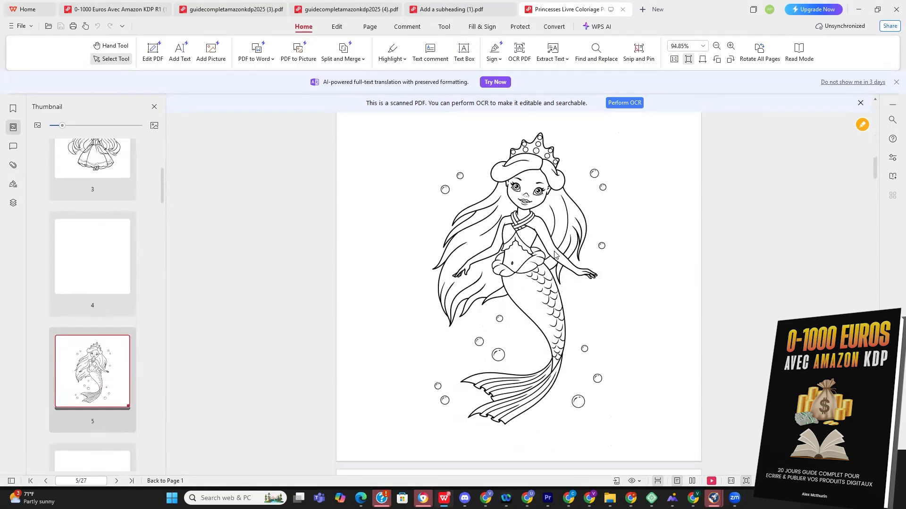
scroll(547, 254, "down", 12)
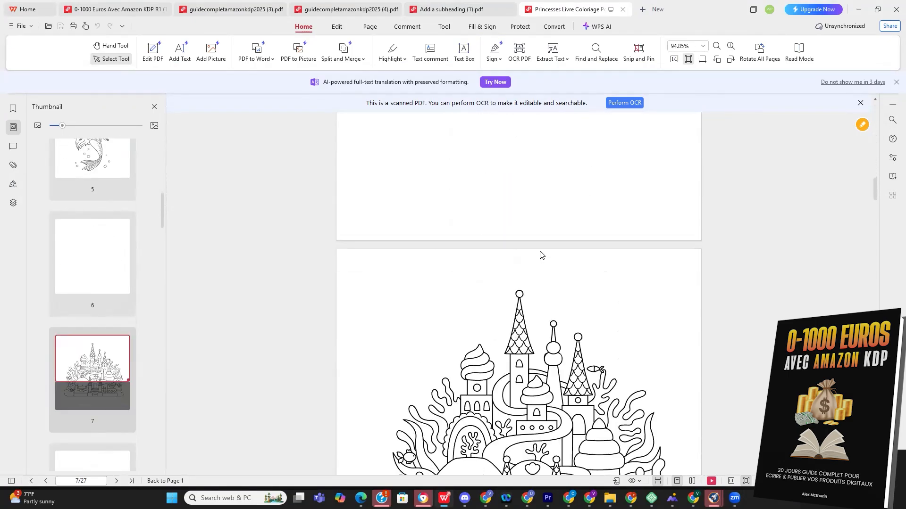
scroll(540, 255, "down", 15)
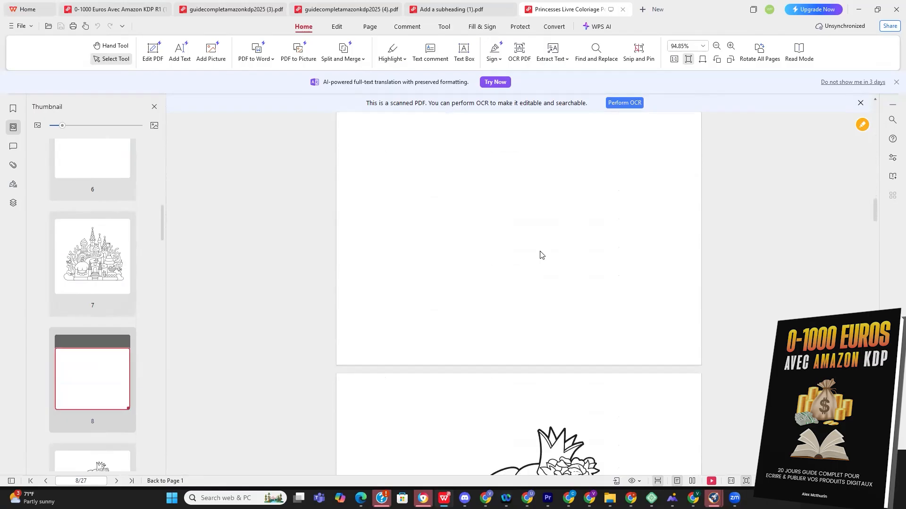
View the "0-1000 Euros avec Amazon KDP" book mockup in WPS Photos, then minimise it to return to the PDF
mouse_move(672, 498)
left_click(722, 448)
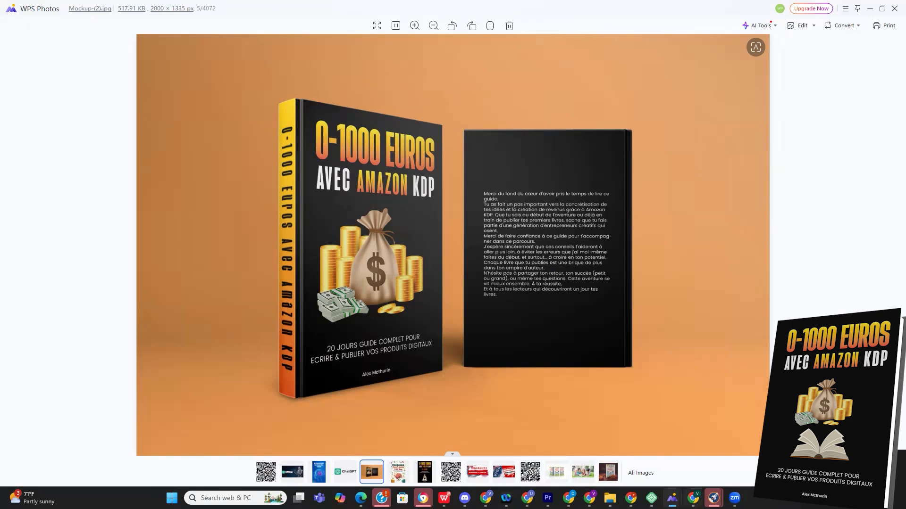
left_click(872, 8)
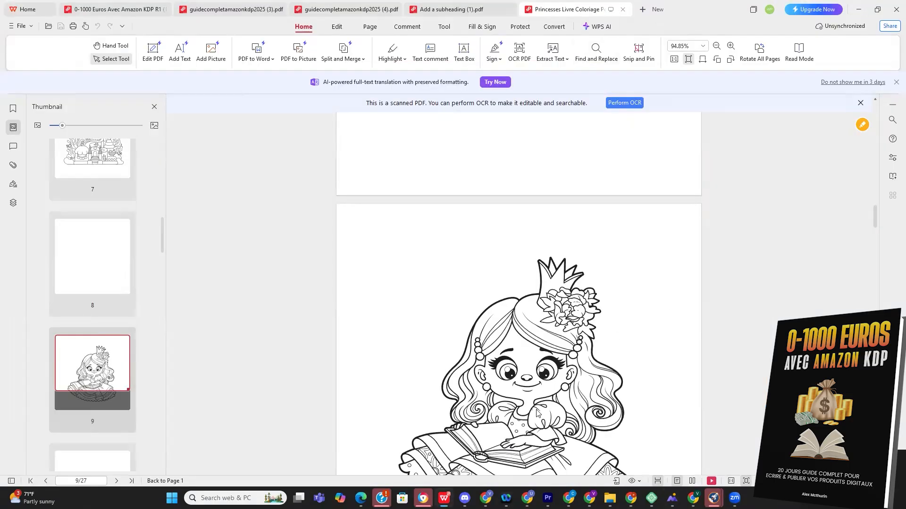
View the guidecompletamazonkdp2025 document in Google Docs, then switch back to the book mockup image in WPS Photos
left_click(486, 498)
left_click(204, 4)
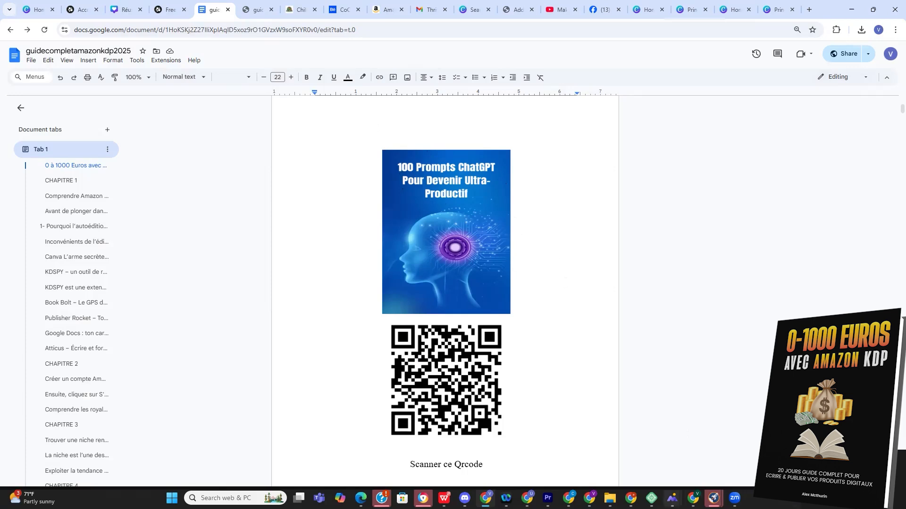
mouse_move(672, 498)
left_click(732, 466)
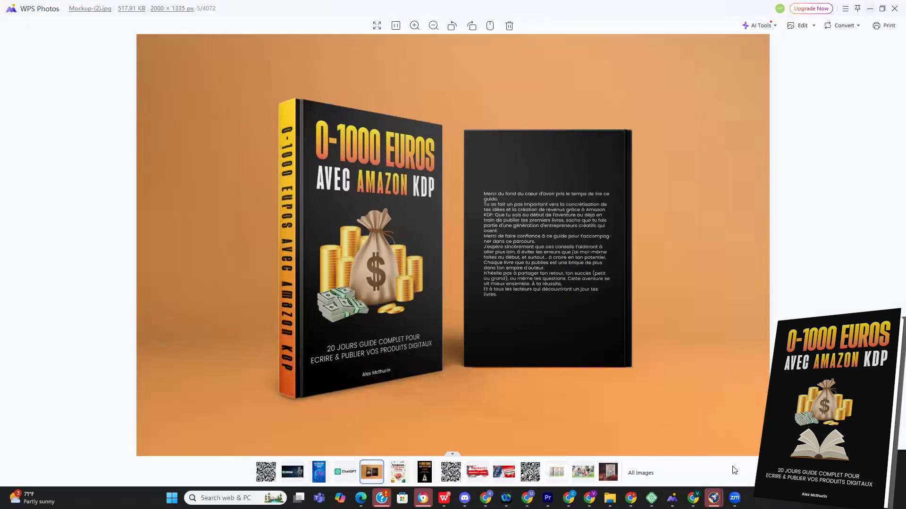